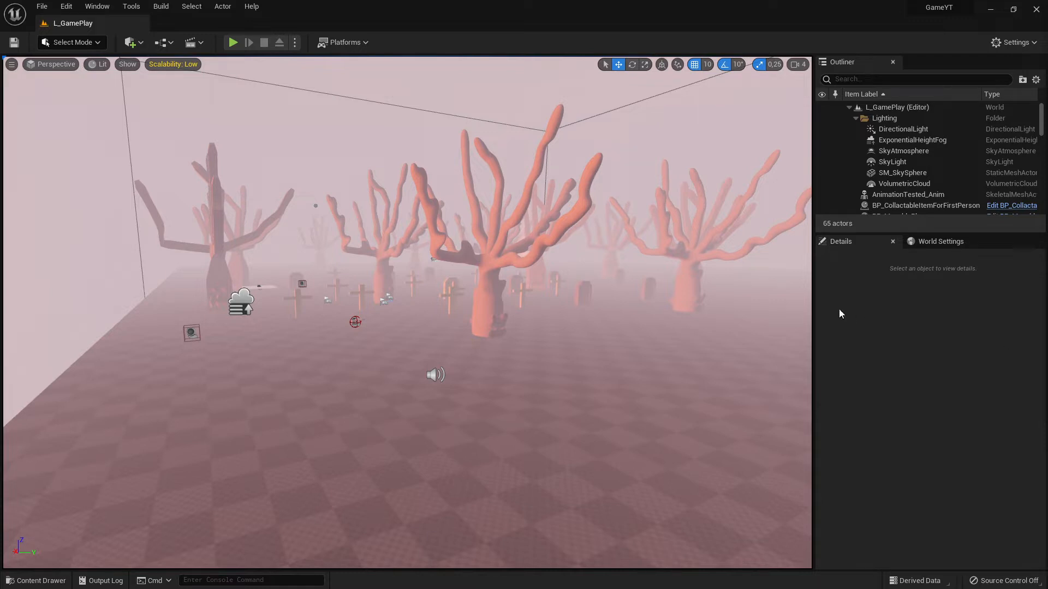
Step: Switch to the browser's FBX Static Mesh Pipeline page and examine the mesh prefix table in its Collision section
{"action": "key", "text": "alt+Tab"}
{"action": "key", "text": "alt+Tab"}
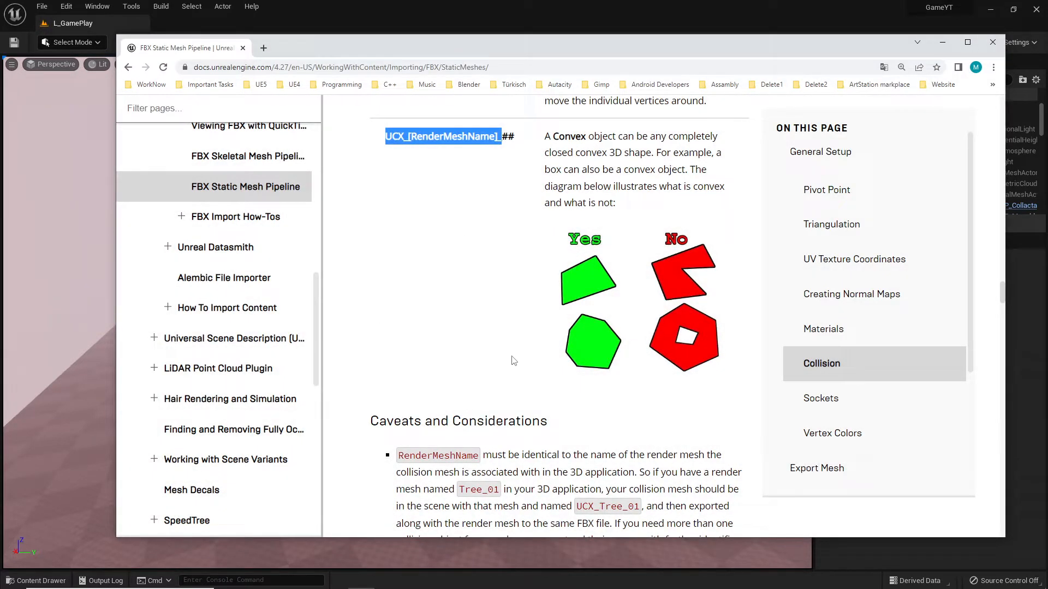
{"action": "scroll", "coordinate": [542, 368], "scroll_direction": "up", "scroll_amount": 1}
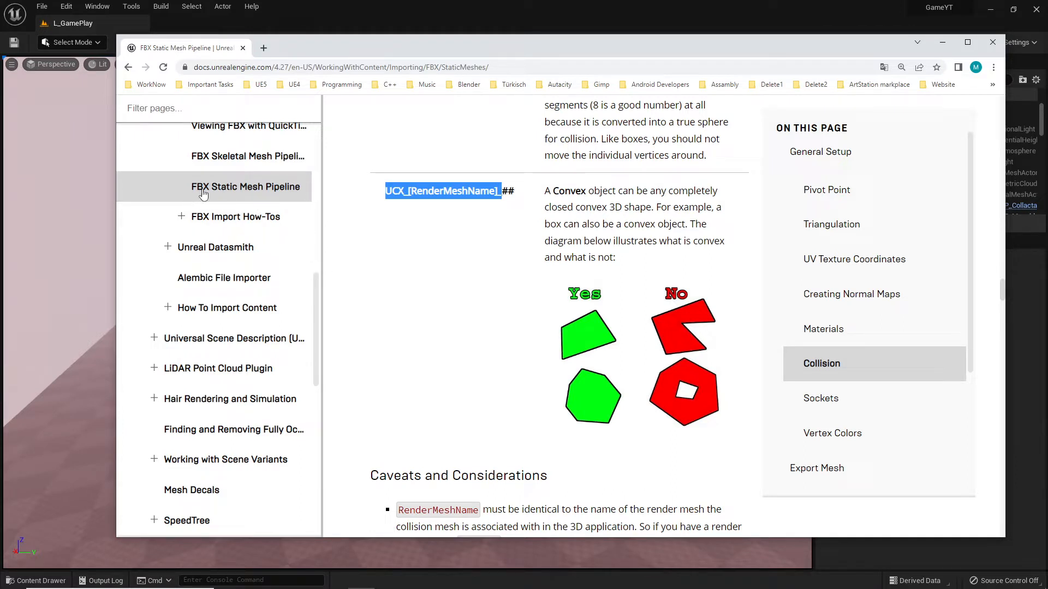
{"action": "scroll", "coordinate": [548, 311], "scroll_direction": "up", "scroll_amount": 2}
{"action": "scroll", "coordinate": [550, 316], "scroll_direction": "up", "scroll_amount": 2}
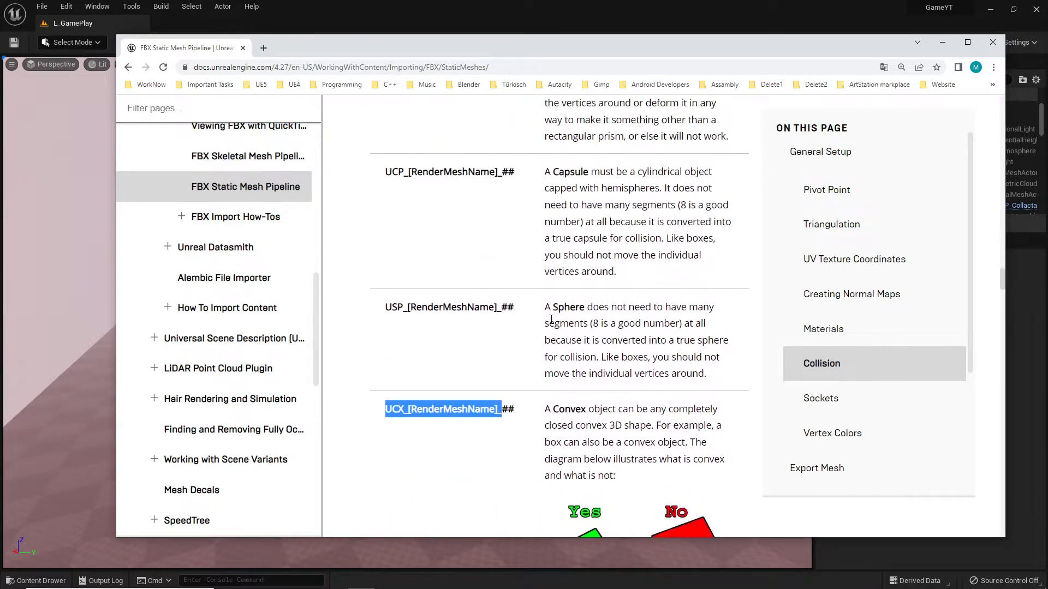
{"action": "scroll", "coordinate": [553, 322], "scroll_direction": "down", "scroll_amount": 1}
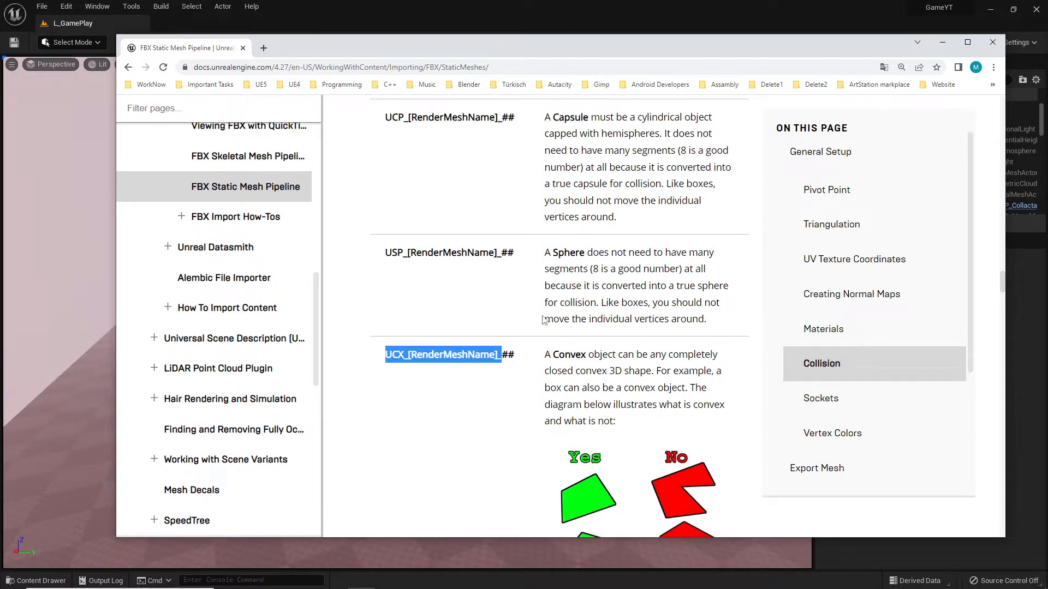
{"action": "scroll", "coordinate": [552, 318], "scroll_direction": "down", "scroll_amount": 1}
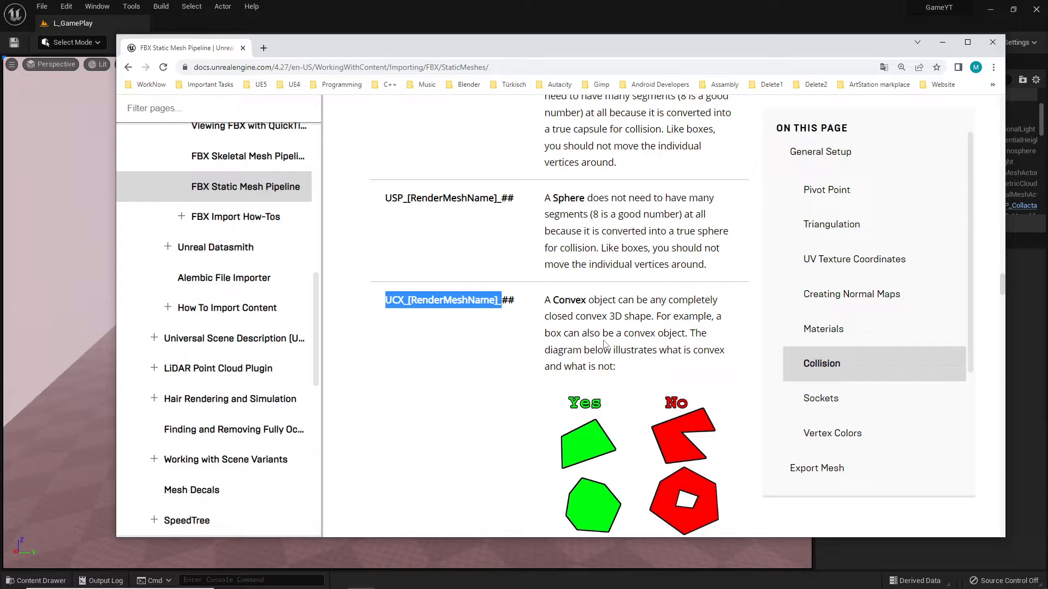
{"action": "left_click", "coordinate": [470, 349]}
{"action": "scroll", "coordinate": [470, 347], "scroll_direction": "up", "scroll_amount": 3}
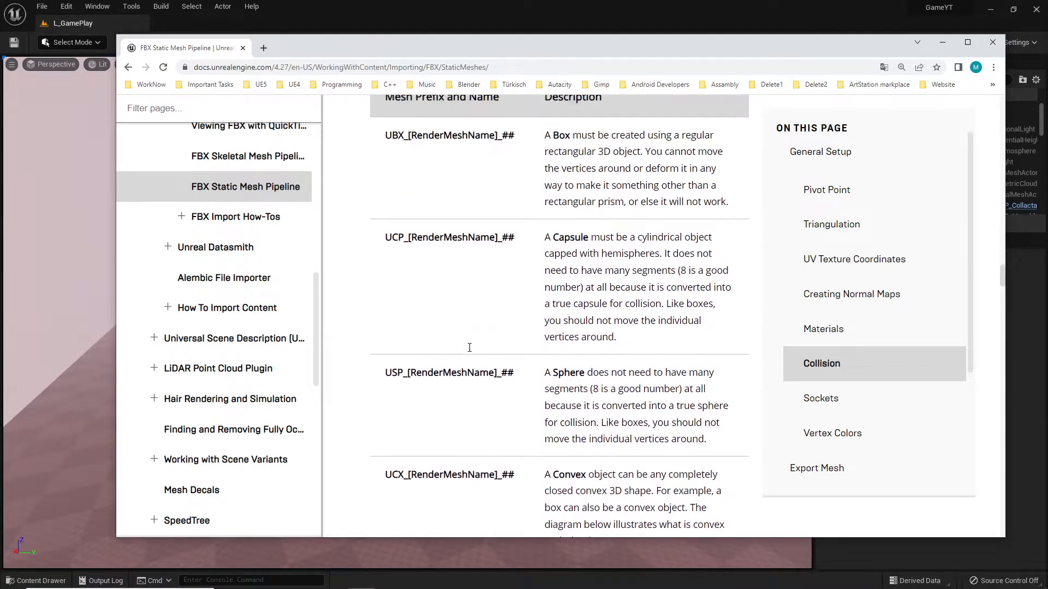
{"action": "scroll", "coordinate": [470, 348], "scroll_direction": "up", "scroll_amount": 8}
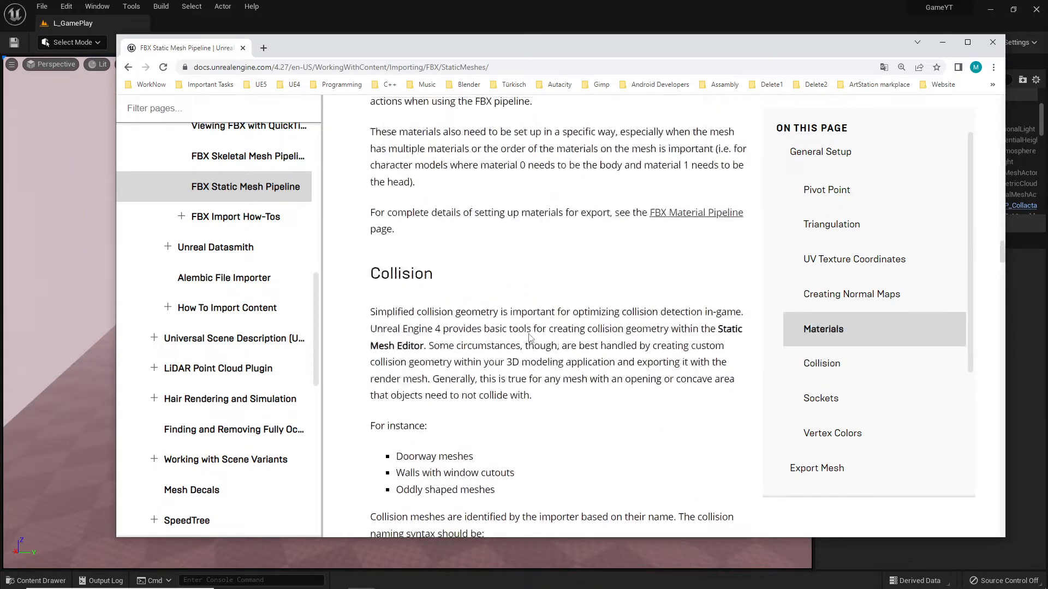
{"action": "scroll", "coordinate": [529, 338], "scroll_direction": "down", "scroll_amount": 7}
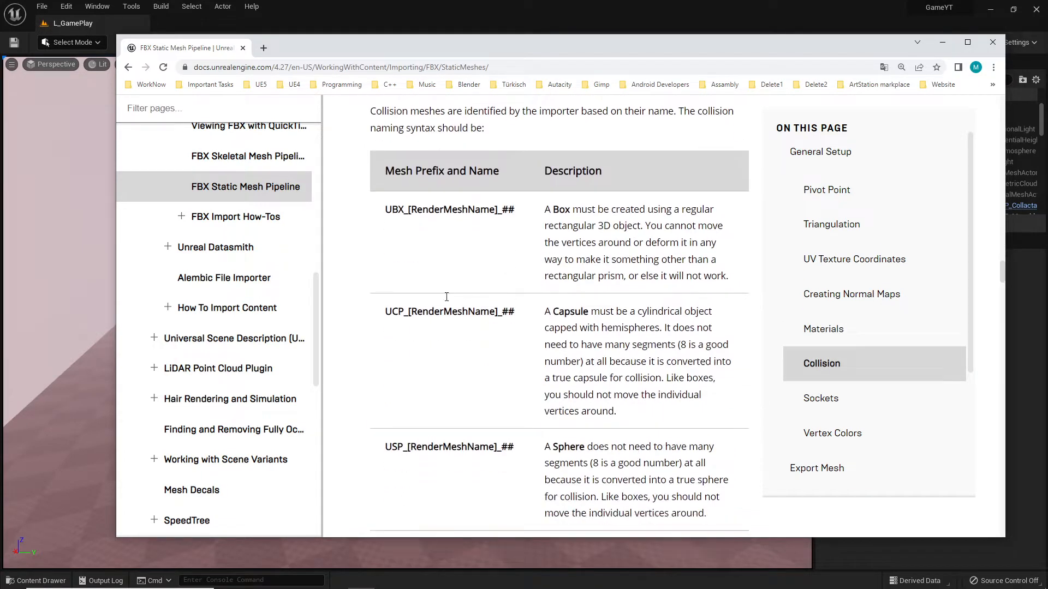
{"action": "scroll", "coordinate": [447, 297], "scroll_direction": "down", "scroll_amount": 2}
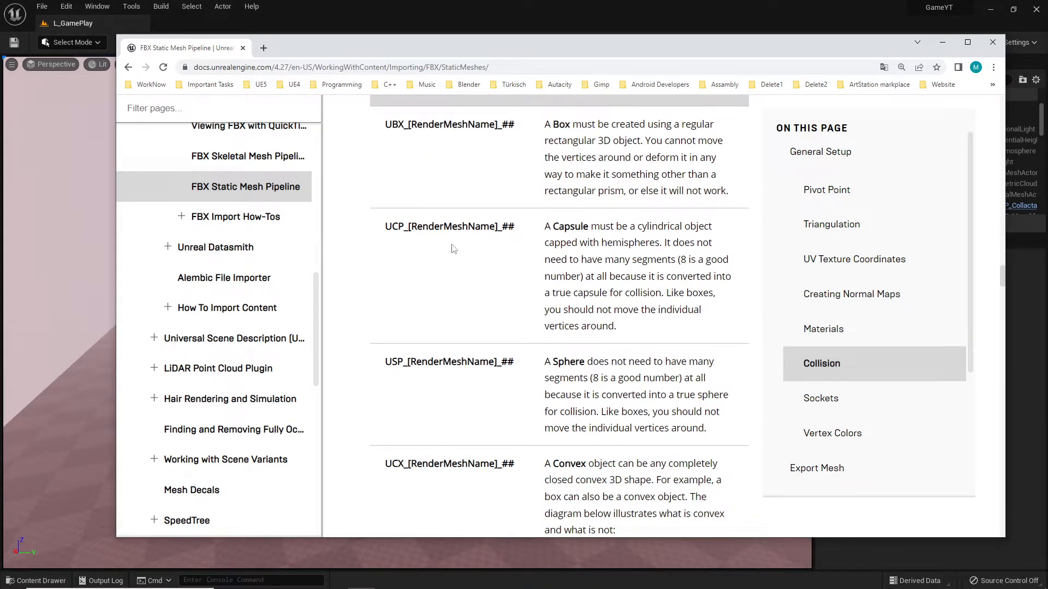
{"action": "scroll", "coordinate": [494, 202], "scroll_direction": "up", "scroll_amount": 2}
{"action": "scroll", "coordinate": [596, 405], "scroll_direction": "down", "scroll_amount": 4}
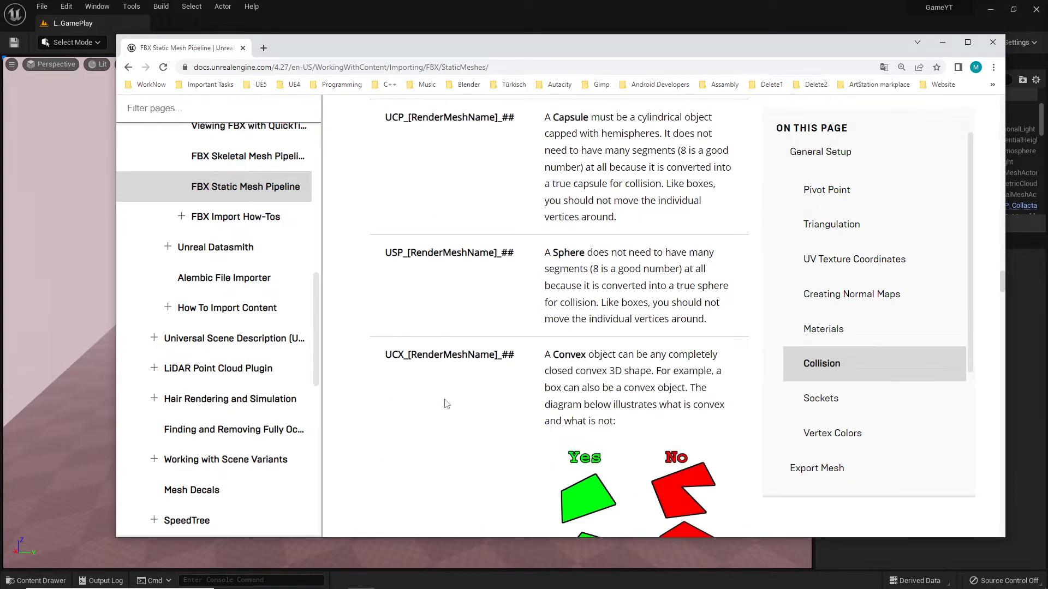
Step: Highlight the UCX_[RenderMeshName]_## naming pattern and its ## suffix while reviewing the collision prefixes
{"action": "left_click_drag", "start_coordinate": [377, 352], "coordinate": [516, 358]}
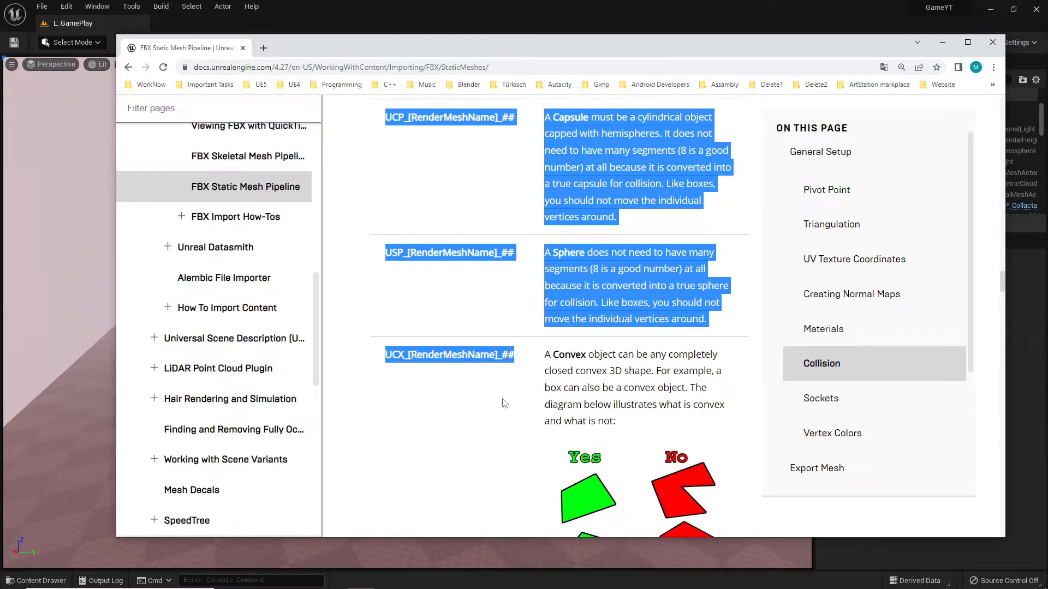
{"action": "left_click", "coordinate": [497, 306]}
{"action": "scroll", "coordinate": [425, 278], "scroll_direction": "up", "scroll_amount": 3}
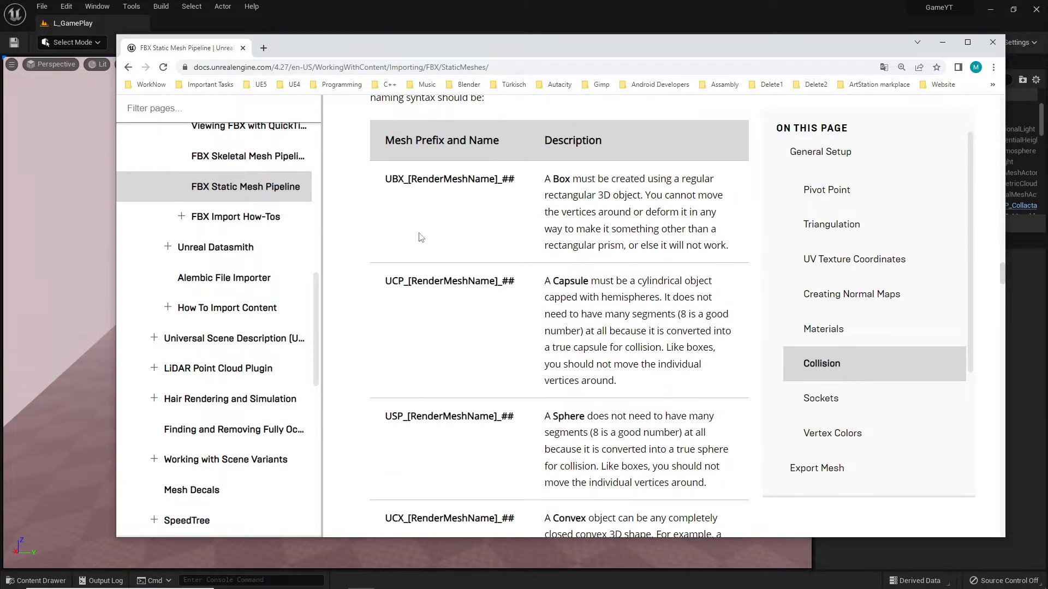
{"action": "scroll", "coordinate": [455, 371], "scroll_direction": "down", "scroll_amount": 4}
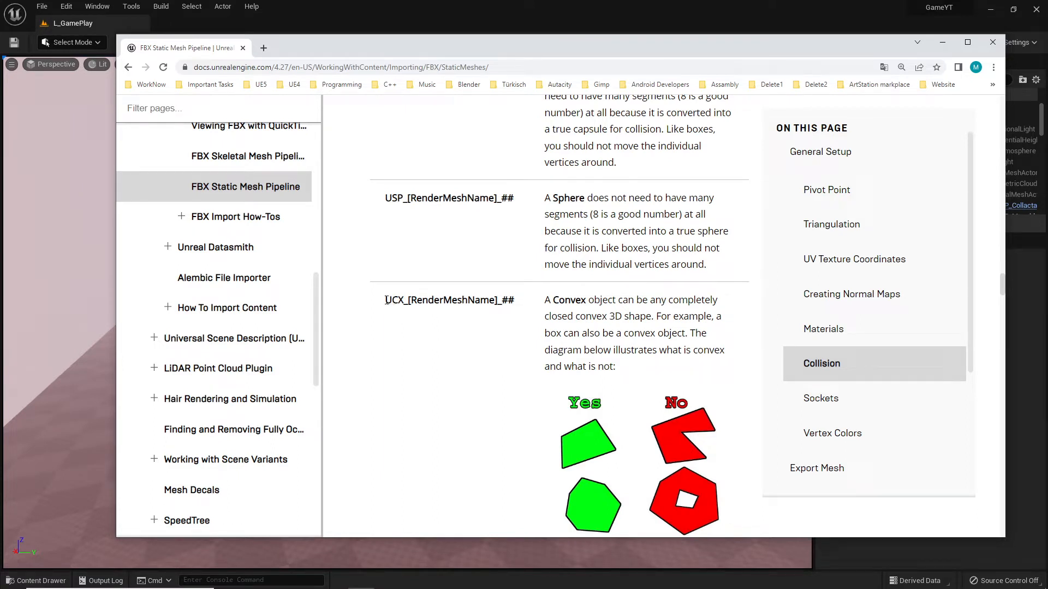
{"action": "left_click_drag", "start_coordinate": [386, 300], "coordinate": [498, 300]}
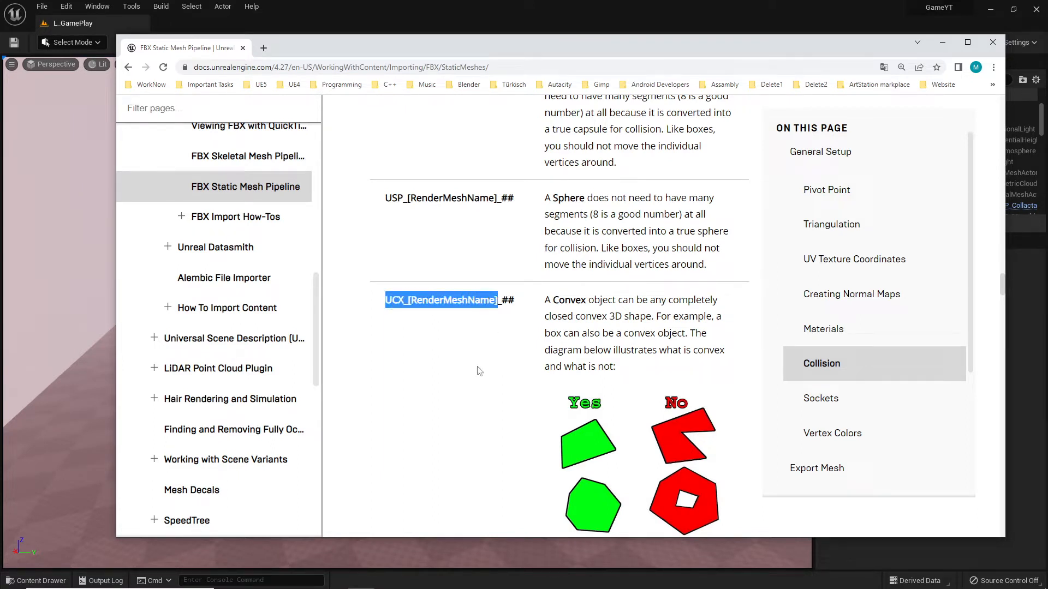
{"action": "left_click", "coordinate": [454, 383]}
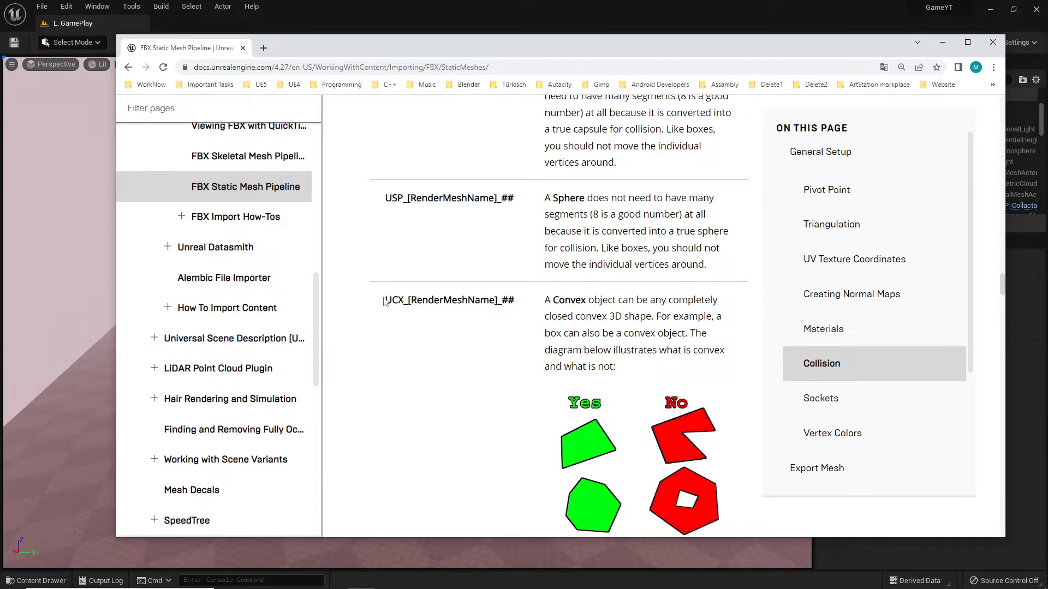
{"action": "left_click_drag", "start_coordinate": [385, 299], "coordinate": [514, 299]}
{"action": "left_click", "coordinate": [503, 299]}
{"action": "scroll", "coordinate": [535, 397], "scroll_direction": "down", "scroll_amount": 2}
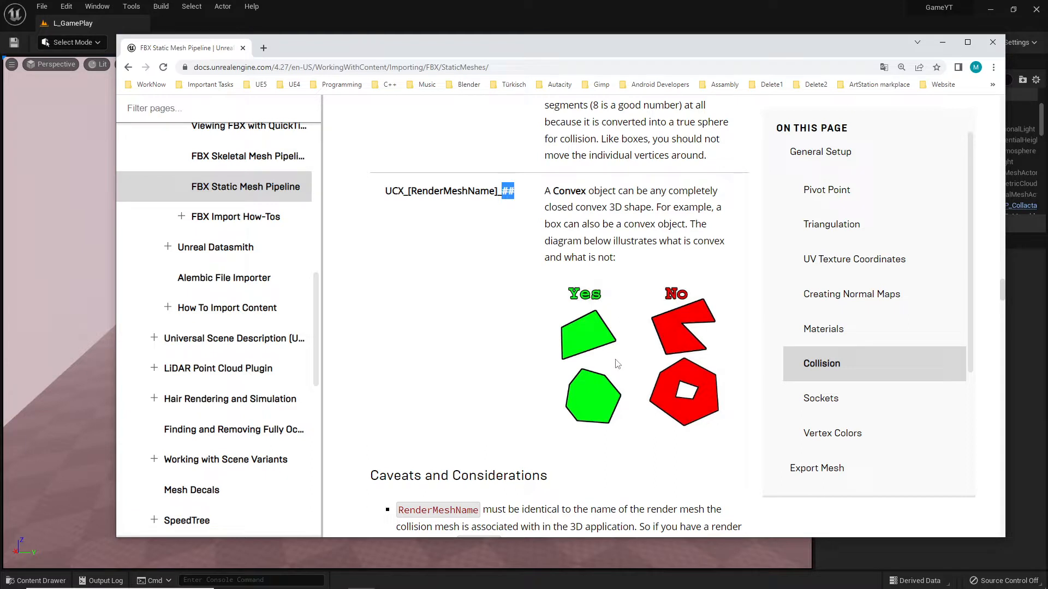
Step: Examine the diagram of allowed and disallowed convex shapes beside the UCX entry
{"action": "scroll", "coordinate": [591, 369], "scroll_direction": "up", "scroll_amount": 1}
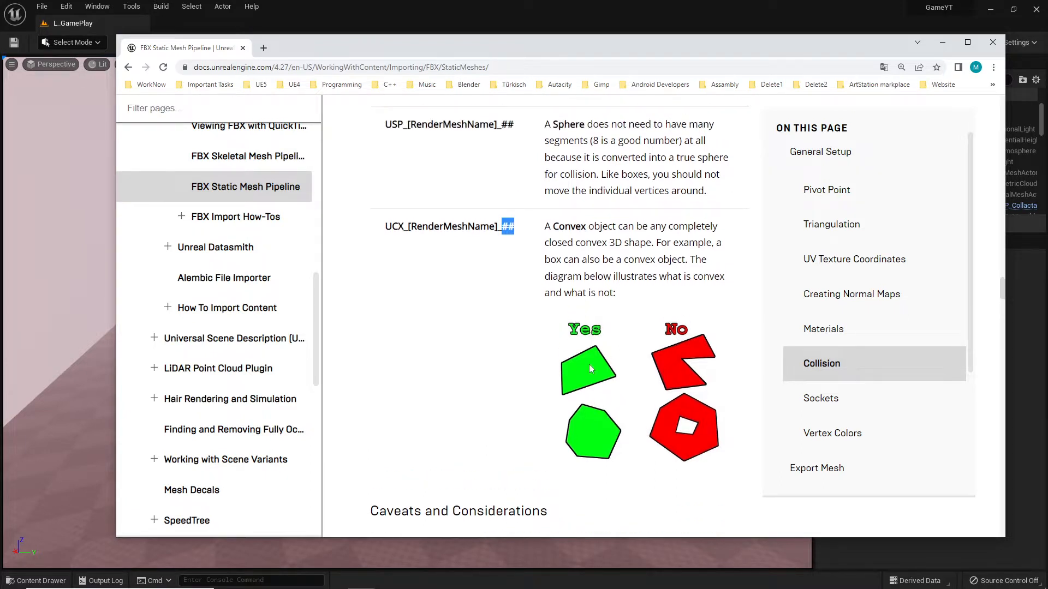
{"action": "double_click", "coordinate": [676, 435]}
{"action": "scroll", "coordinate": [513, 398], "scroll_direction": "up", "scroll_amount": 1}
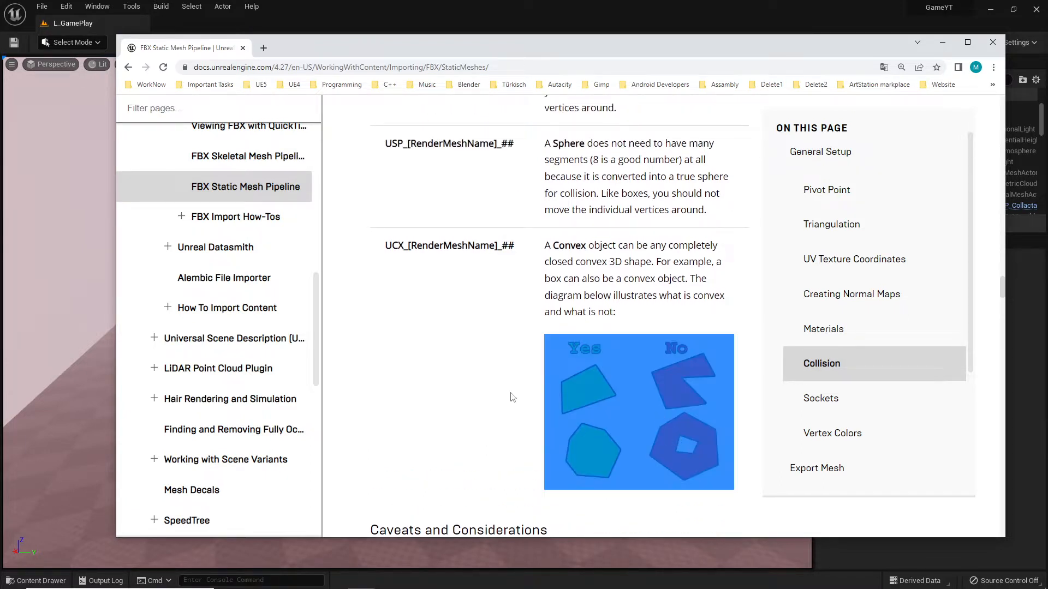
{"action": "left_click", "coordinate": [512, 397]}
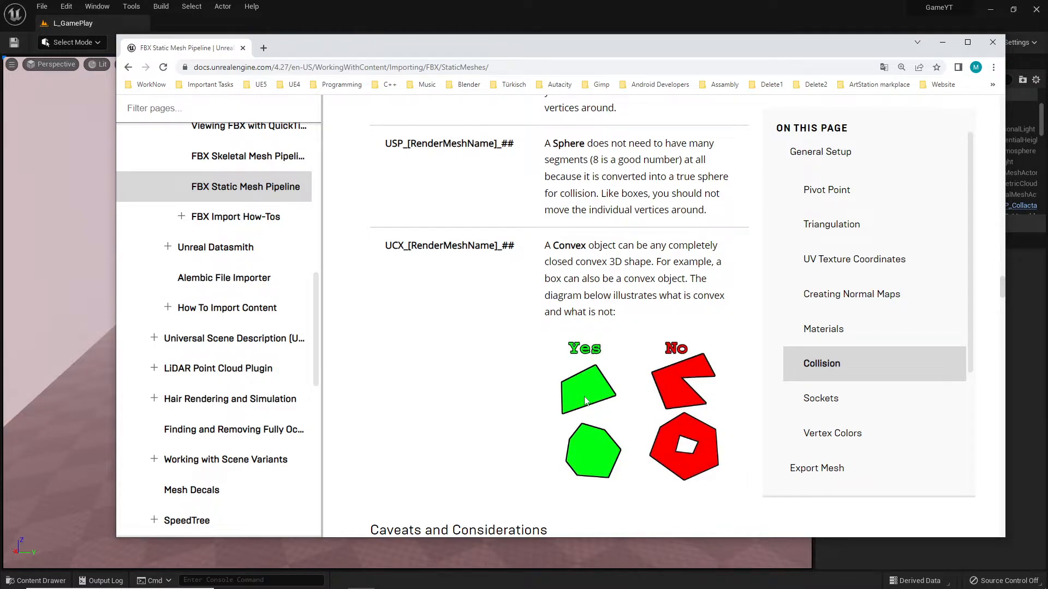
Step: Read the Caveats and Considerations section and examine the lollipop illustration showing the gap between the UCX_Candy and UCX_Stick hulls
{"action": "scroll", "coordinate": [585, 401], "scroll_direction": "down", "scroll_amount": 3}
{"action": "scroll", "coordinate": [373, 162], "scroll_direction": "down", "scroll_amount": 4}
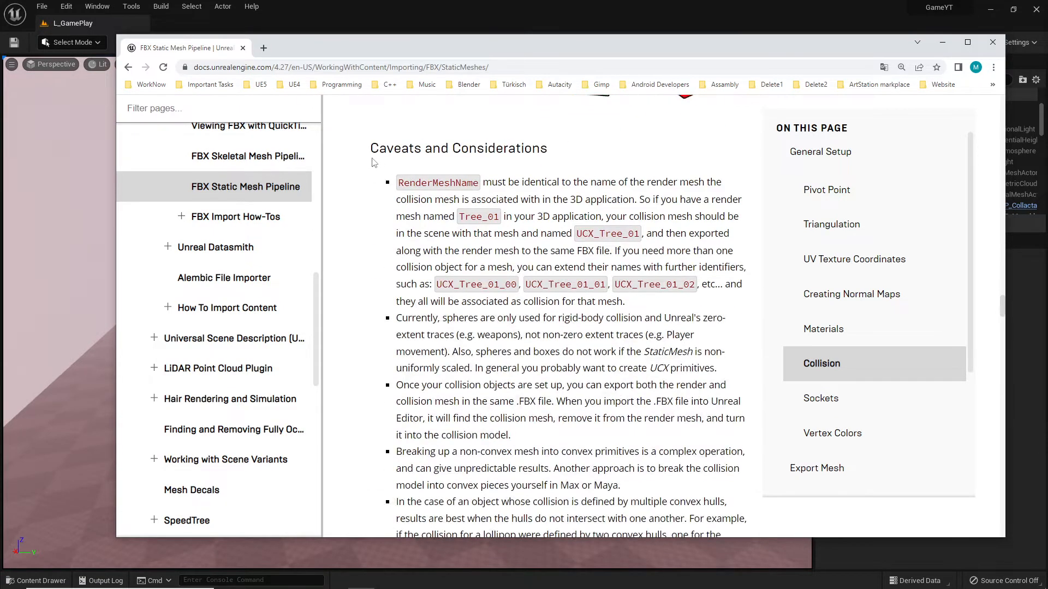
{"action": "scroll", "coordinate": [610, 307], "scroll_direction": "down", "scroll_amount": 12}
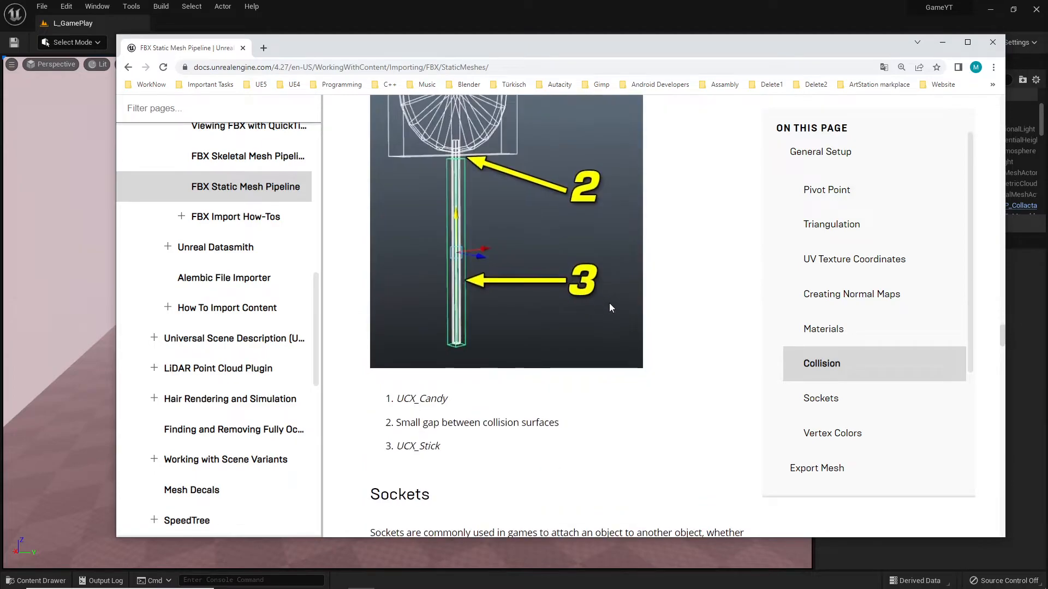
{"action": "scroll", "coordinate": [611, 308], "scroll_direction": "down", "scroll_amount": 5}
{"action": "scroll", "coordinate": [641, 323], "scroll_direction": "up", "scroll_amount": 10}
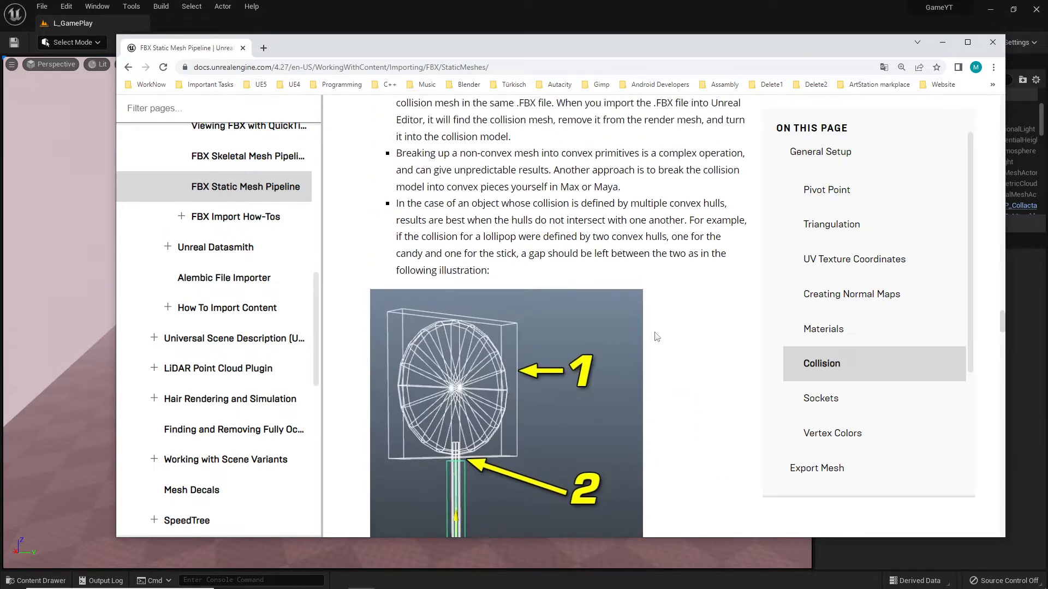
{"action": "scroll", "coordinate": [656, 337], "scroll_direction": "up", "scroll_amount": 10}
{"action": "scroll", "coordinate": [665, 338], "scroll_direction": "down", "scroll_amount": 10}
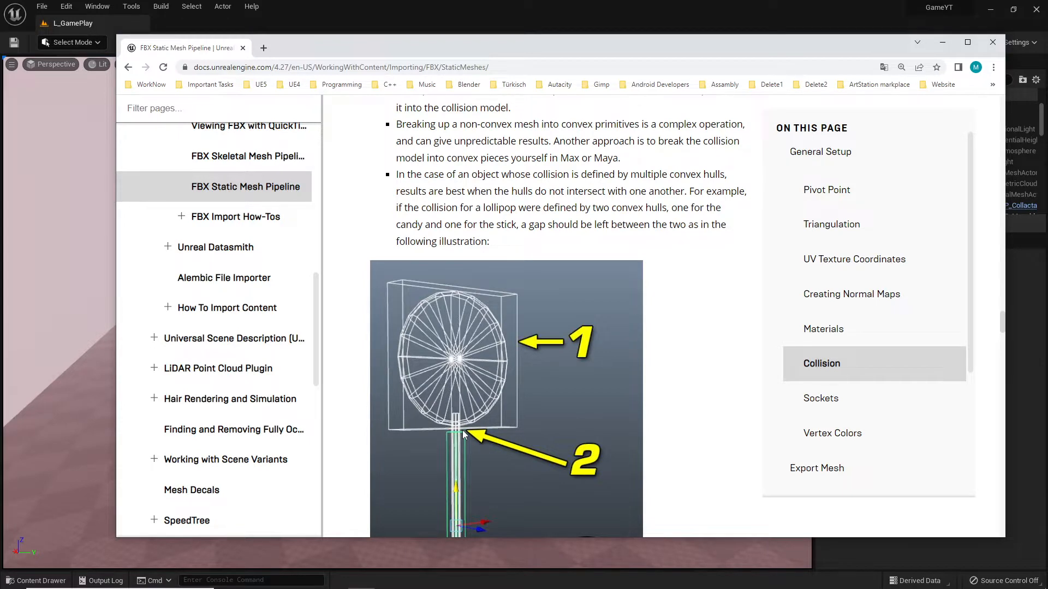
{"action": "scroll", "coordinate": [463, 431], "scroll_direction": "down", "scroll_amount": 2}
{"action": "scroll", "coordinate": [512, 436], "scroll_direction": "down", "scroll_amount": 2}
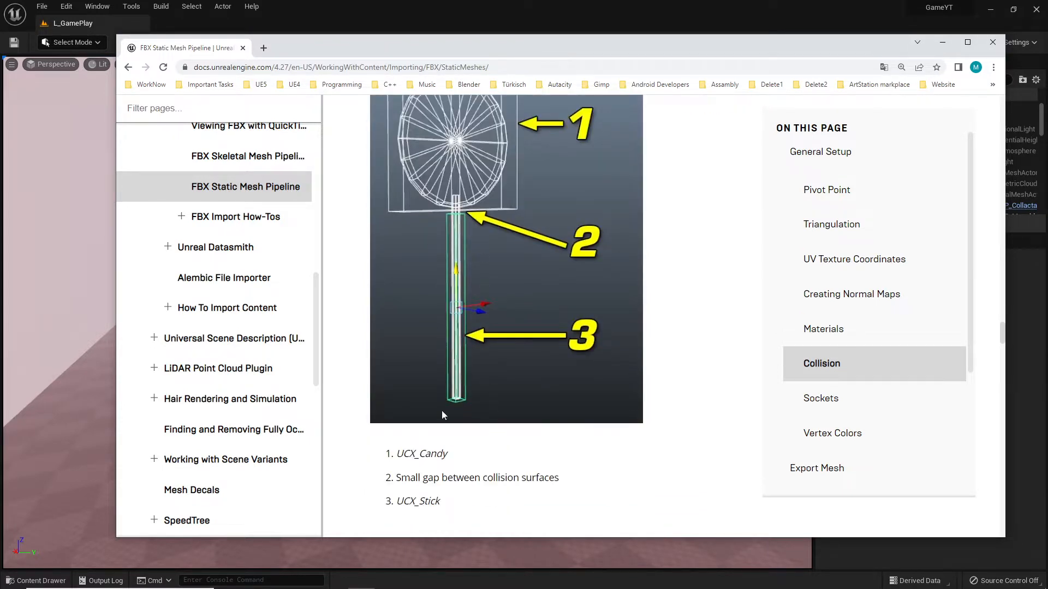
{"action": "scroll", "coordinate": [464, 328], "scroll_direction": "up", "scroll_amount": 2}
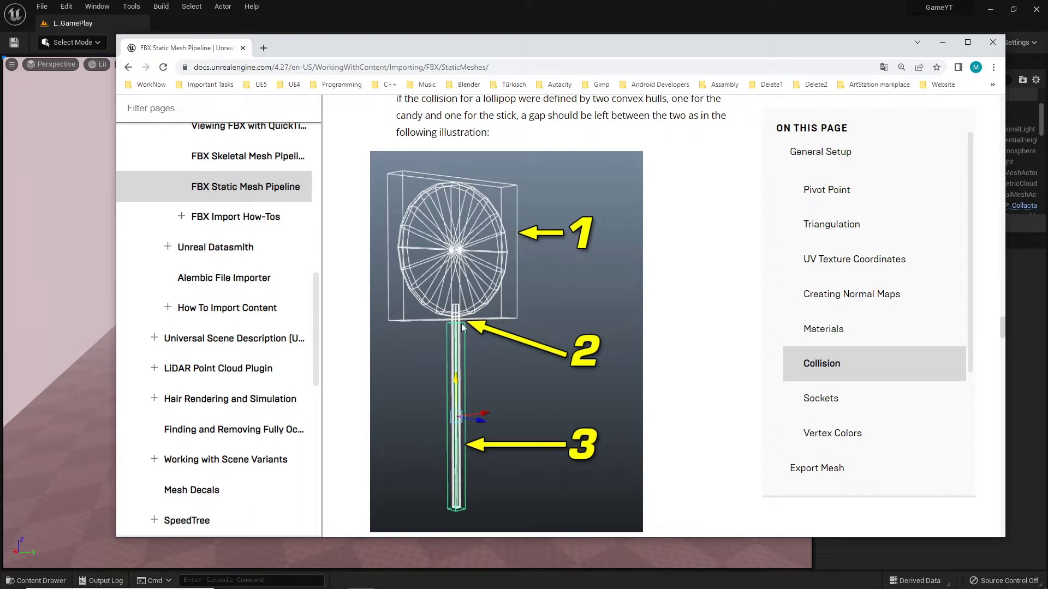
{"action": "scroll", "coordinate": [505, 351], "scroll_direction": "down", "scroll_amount": 2}
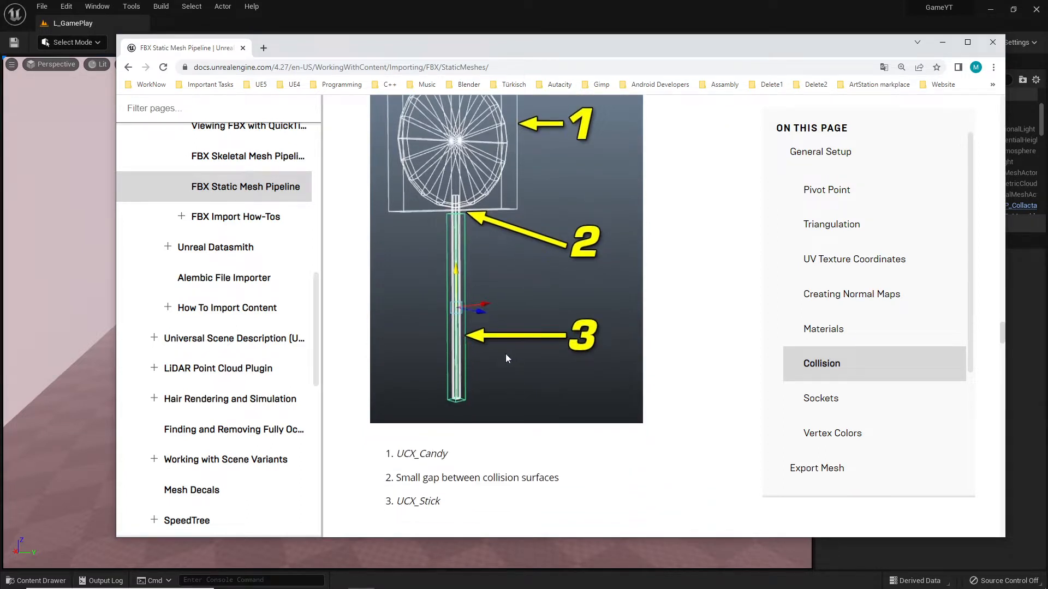
{"action": "scroll", "coordinate": [505, 353], "scroll_direction": "up", "scroll_amount": 3}
{"action": "scroll", "coordinate": [507, 373], "scroll_direction": "down", "scroll_amount": 1}
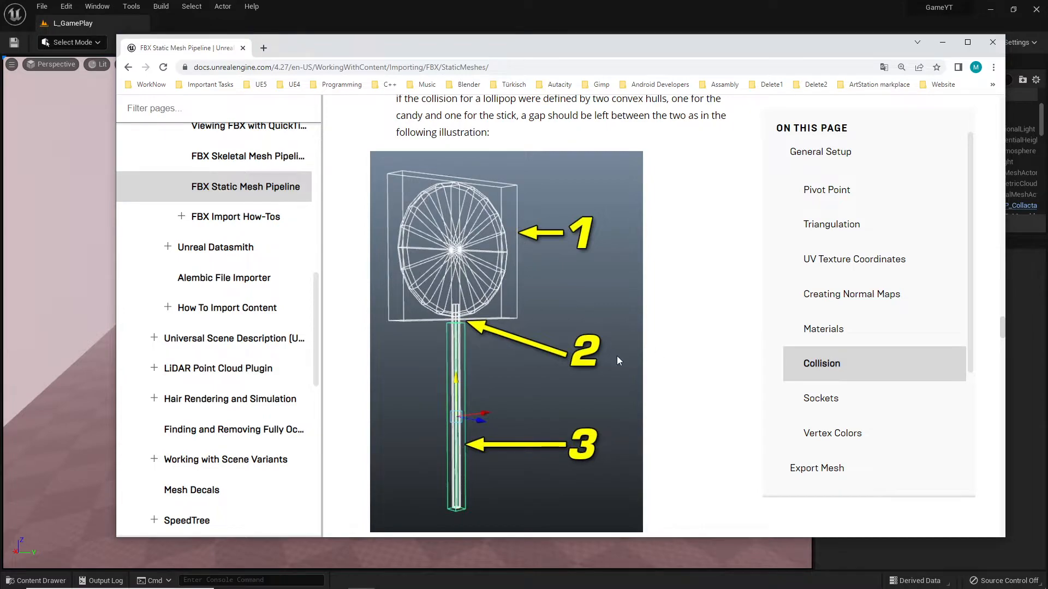
Step: Return to the convex shape diagram and open Paint with a blank canvas beside it
{"action": "scroll", "coordinate": [618, 360], "scroll_direction": "up", "scroll_amount": 15}
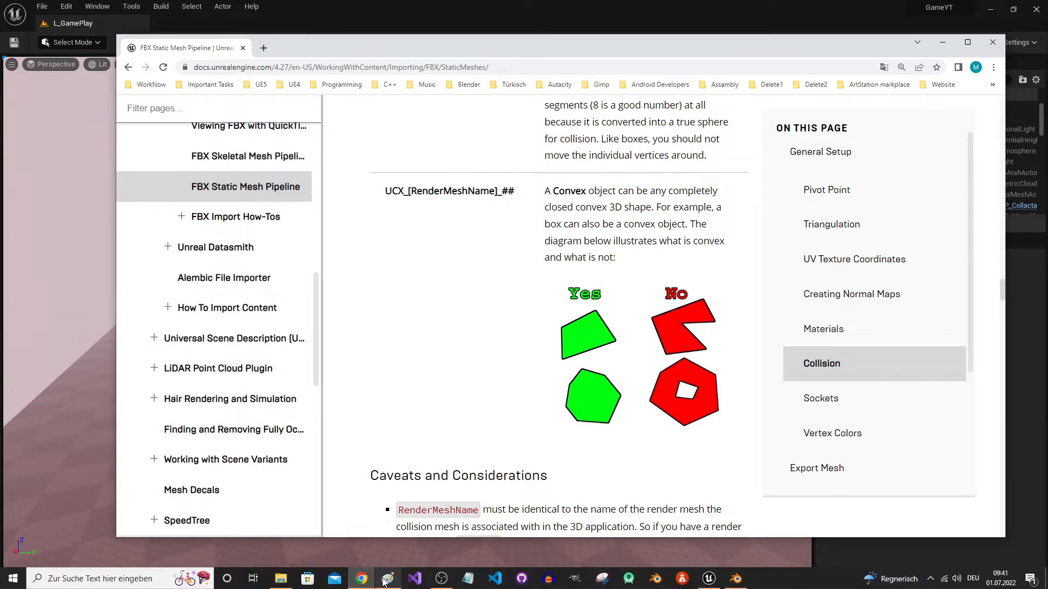
{"action": "left_click", "coordinate": [387, 578]}
{"action": "mouse_move", "coordinate": [269, 63]}
{"action": "left_mouse_down"}
{"action": "mouse_move", "coordinate": [342, 65]}
{"action": "mouse_move", "coordinate": [264, 70]}
{"action": "left_mouse_up"}
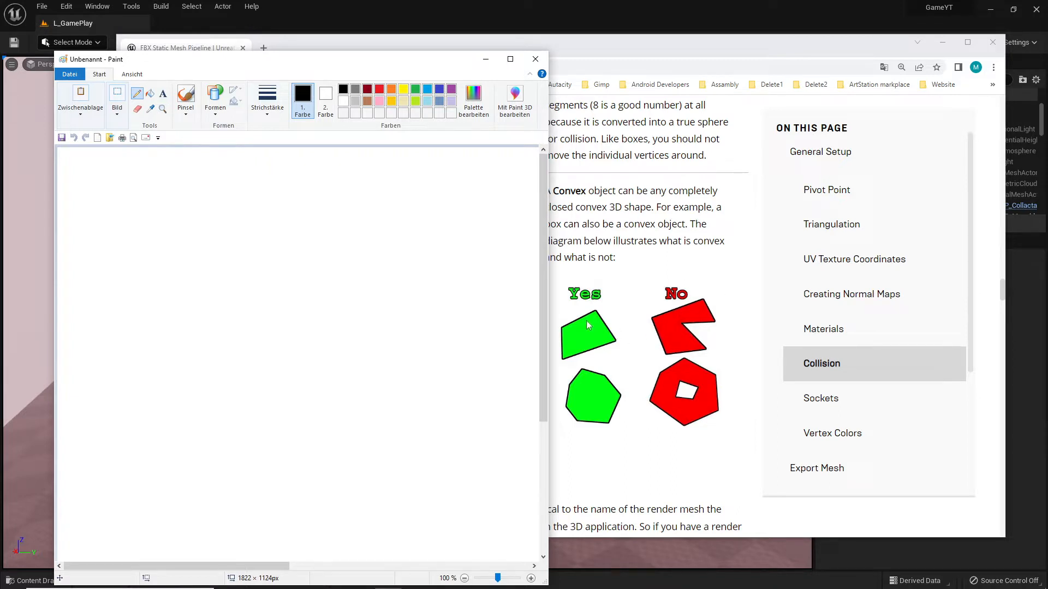
{"action": "mouse_move", "coordinate": [215, 223]}
{"action": "left_mouse_down"}
{"action": "mouse_move", "coordinate": [132, 265]}
{"action": "mouse_move", "coordinate": [165, 367]}
{"action": "mouse_move", "coordinate": [270, 331]}
{"action": "mouse_move", "coordinate": [217, 224]}
{"action": "left_mouse_up"}
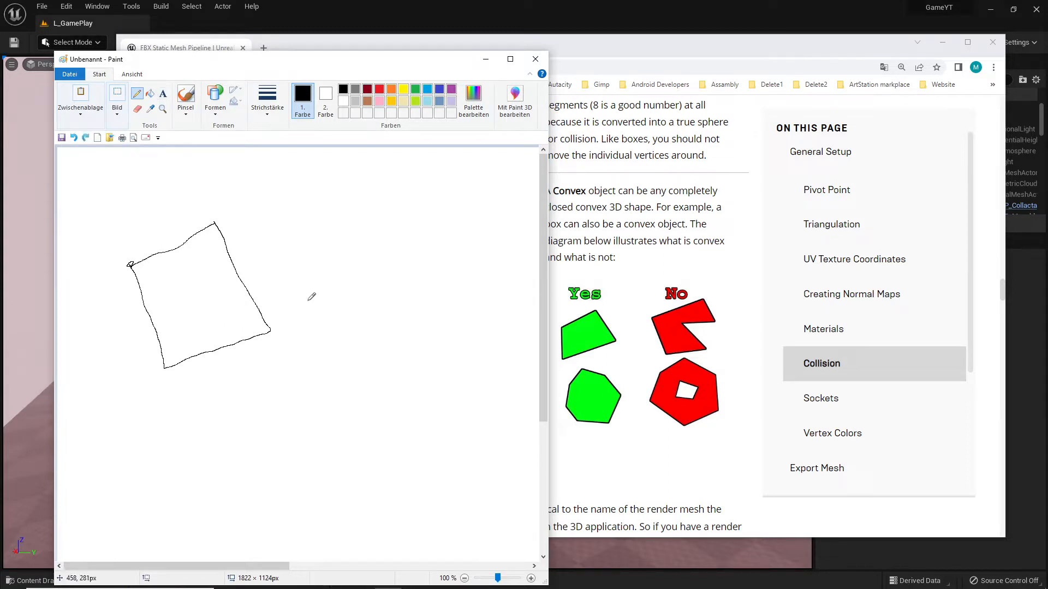
{"action": "key", "text": "ctrl+z"}
{"action": "key", "text": "ctrl+z"}
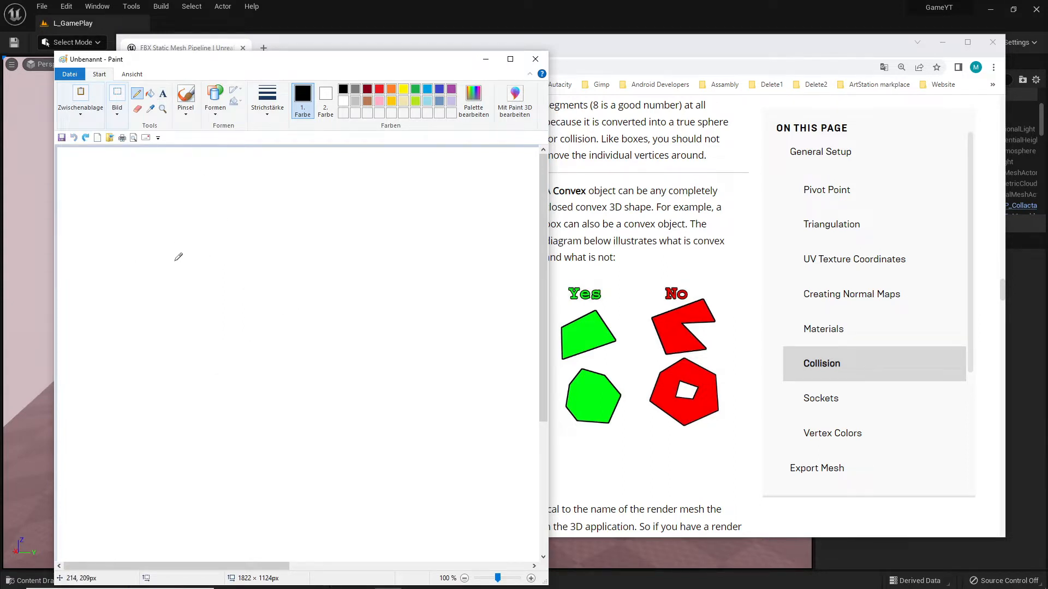
Step: Sketch a closed four-sided convex shape freehand on the canvas and mark its corners
{"action": "mouse_move", "coordinate": [175, 260]}
{"action": "left_mouse_down"}
{"action": "mouse_move", "coordinate": [283, 232]}
{"action": "mouse_move", "coordinate": [294, 308]}
{"action": "mouse_move", "coordinate": [193, 325]}
{"action": "left_mouse_up"}
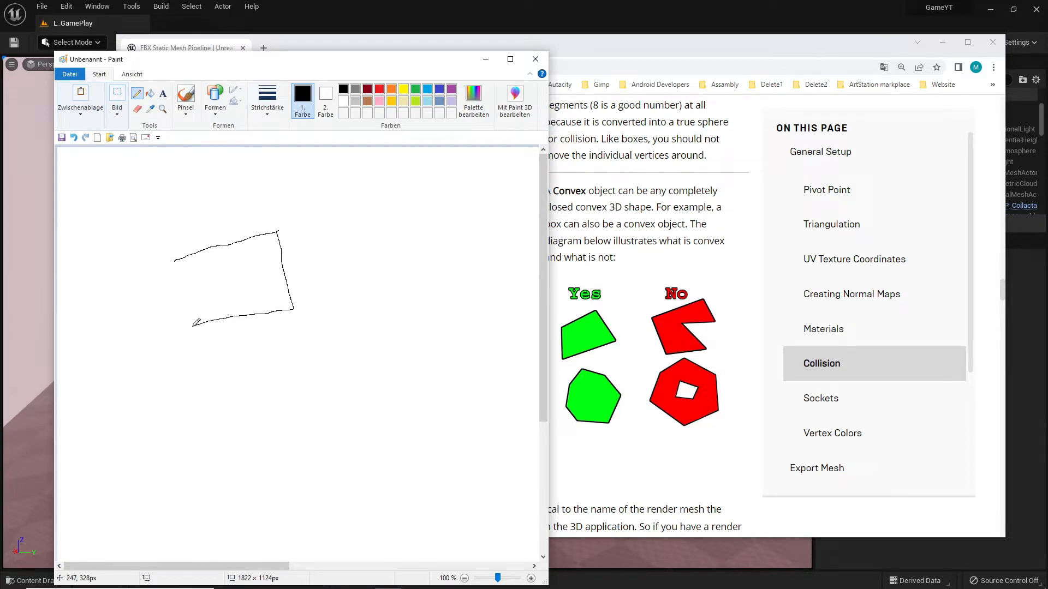
{"action": "left_click_drag", "start_coordinate": [174, 260], "coordinate": [186, 325]}
{"action": "left_click_drag", "start_coordinate": [168, 262], "coordinate": [170, 261]}
{"action": "left_click_drag", "start_coordinate": [274, 232], "coordinate": [277, 235]}
Step: Sketch a concave notched shape beside the four-sided one, mark its two protruding tips and connect them with a line
{"action": "mouse_move", "coordinate": [390, 206]}
{"action": "left_mouse_down"}
{"action": "mouse_move", "coordinate": [424, 229]}
{"action": "mouse_move", "coordinate": [373, 256]}
{"action": "mouse_move", "coordinate": [414, 284]}
{"action": "mouse_move", "coordinate": [370, 314]}
{"action": "mouse_move", "coordinate": [334, 315]}
{"action": "mouse_move", "coordinate": [349, 185]}
{"action": "mouse_move", "coordinate": [391, 206]}
{"action": "left_mouse_up"}
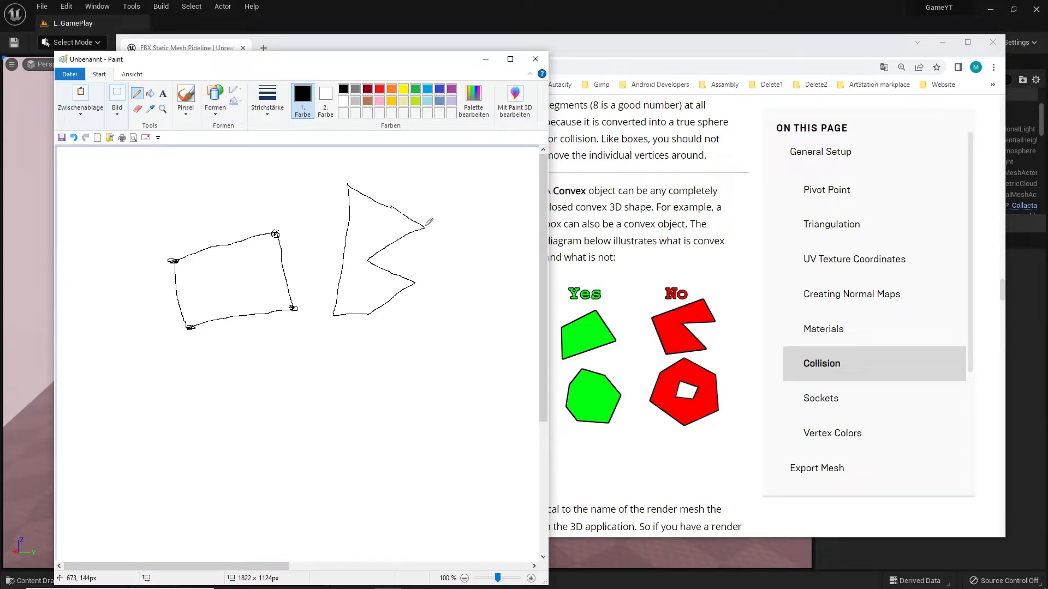
{"action": "left_click_drag", "start_coordinate": [421, 227], "coordinate": [424, 227]}
{"action": "left_click_drag", "start_coordinate": [412, 283], "coordinate": [413, 282]}
{"action": "left_click_drag", "start_coordinate": [421, 228], "coordinate": [413, 283]}
{"action": "left_click_drag", "start_coordinate": [423, 229], "coordinate": [421, 228]}
{"action": "left_click_drag", "start_coordinate": [422, 228], "coordinate": [423, 227]}
{"action": "left_click_drag", "start_coordinate": [417, 274], "coordinate": [411, 279]}
Step: Sketch a five-sided outline below the other shapes with a small four-sided hole inside, marking corners of the hole
{"action": "mouse_move", "coordinate": [315, 373]}
{"action": "left_mouse_down"}
{"action": "mouse_move", "coordinate": [374, 398]}
{"action": "mouse_move", "coordinate": [362, 456]}
{"action": "mouse_move", "coordinate": [300, 463]}
{"action": "mouse_move", "coordinate": [257, 430]}
{"action": "mouse_move", "coordinate": [318, 376]}
{"action": "left_mouse_up"}
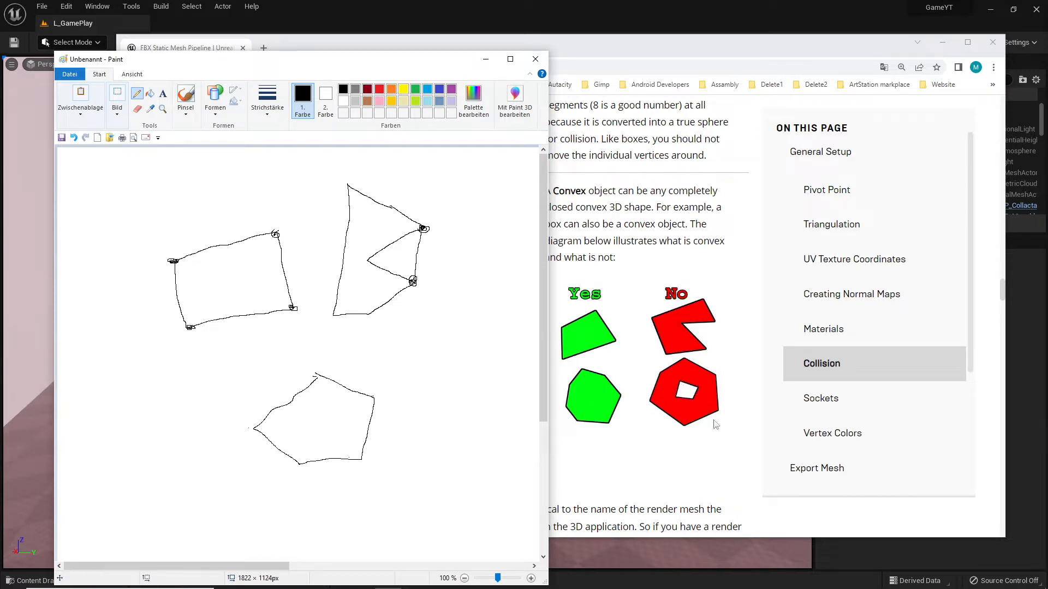
{"action": "mouse_move", "coordinate": [307, 419]}
{"action": "left_mouse_down"}
{"action": "mouse_move", "coordinate": [341, 429]}
{"action": "mouse_move", "coordinate": [343, 414]}
{"action": "mouse_move", "coordinate": [317, 411]}
{"action": "mouse_move", "coordinate": [323, 416]}
{"action": "left_mouse_up"}
{"action": "left_click_drag", "start_coordinate": [338, 426], "coordinate": [340, 428]}
{"action": "left_click_drag", "start_coordinate": [308, 424], "coordinate": [344, 417]}
Step: Try connecting opposite corners of the five-sided outline across its hole, and undo the connecting strokes
{"action": "mouse_move", "coordinate": [258, 427]}
{"action": "left_mouse_down"}
{"action": "mouse_move", "coordinate": [310, 425]}
{"action": "mouse_move", "coordinate": [375, 401]}
{"action": "left_mouse_up"}
{"action": "key", "text": "ctrl+z"}
{"action": "key", "text": "ctrl+z"}
{"action": "key", "text": "ctrl+z"}
Step: Move the Paint window so it covers less of the documentation's convex shape diagram
{"action": "left_click_drag", "start_coordinate": [357, 65], "coordinate": [322, 64]}
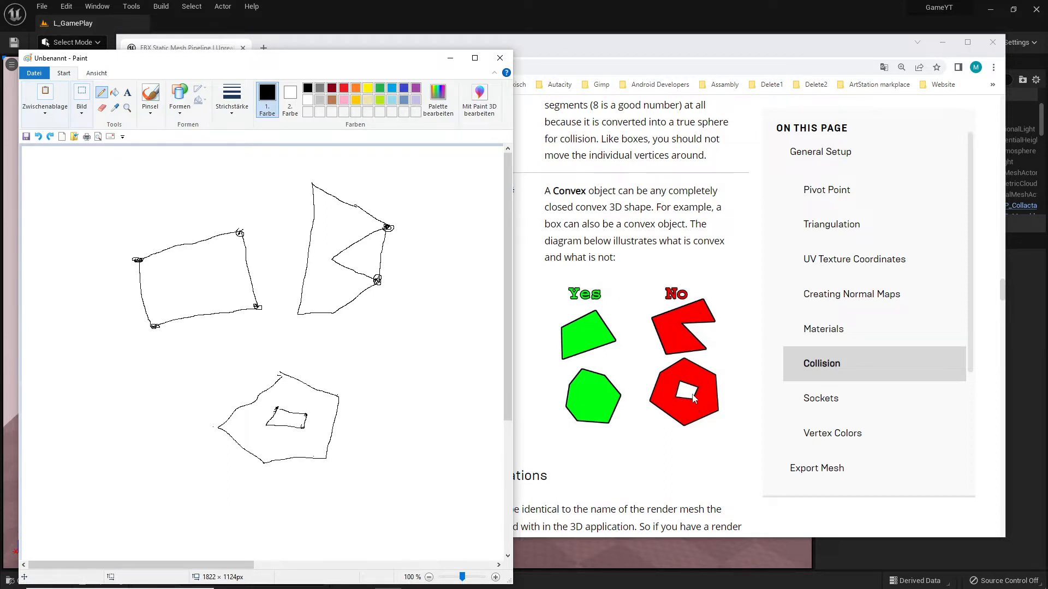
Step: Close Paint without saving the sketches and minimize the documentation browser
{"action": "left_click", "coordinate": [500, 57]}
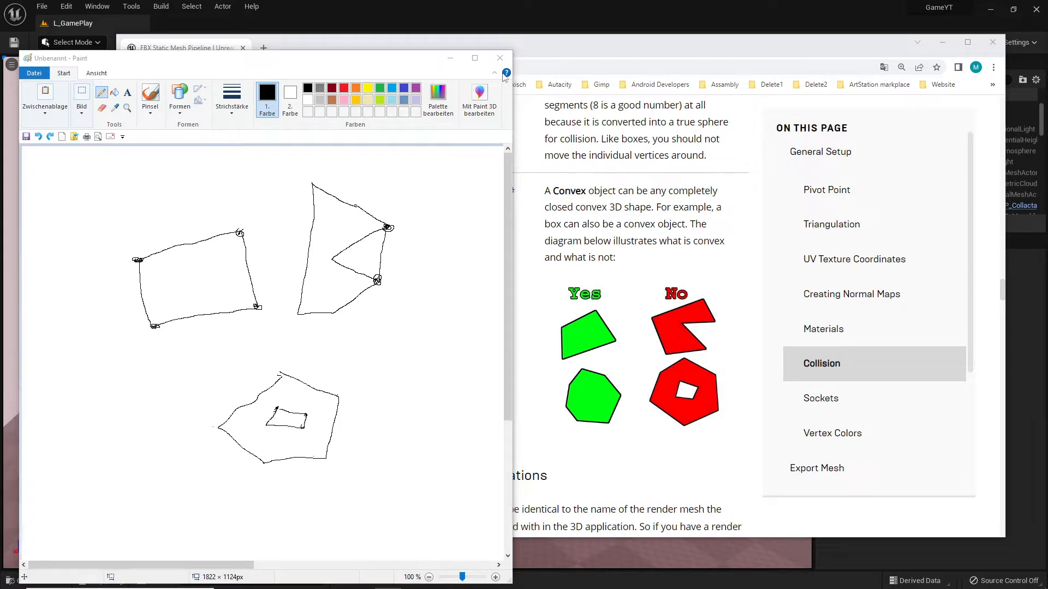
{"action": "left_click", "coordinate": [267, 330]}
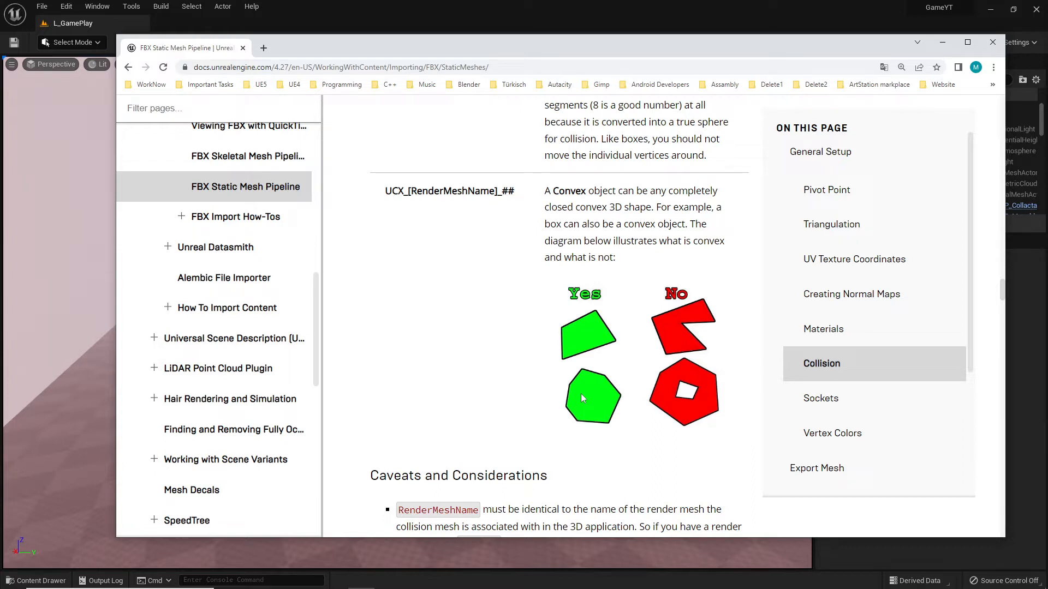
{"action": "left_click", "coordinate": [942, 42]}
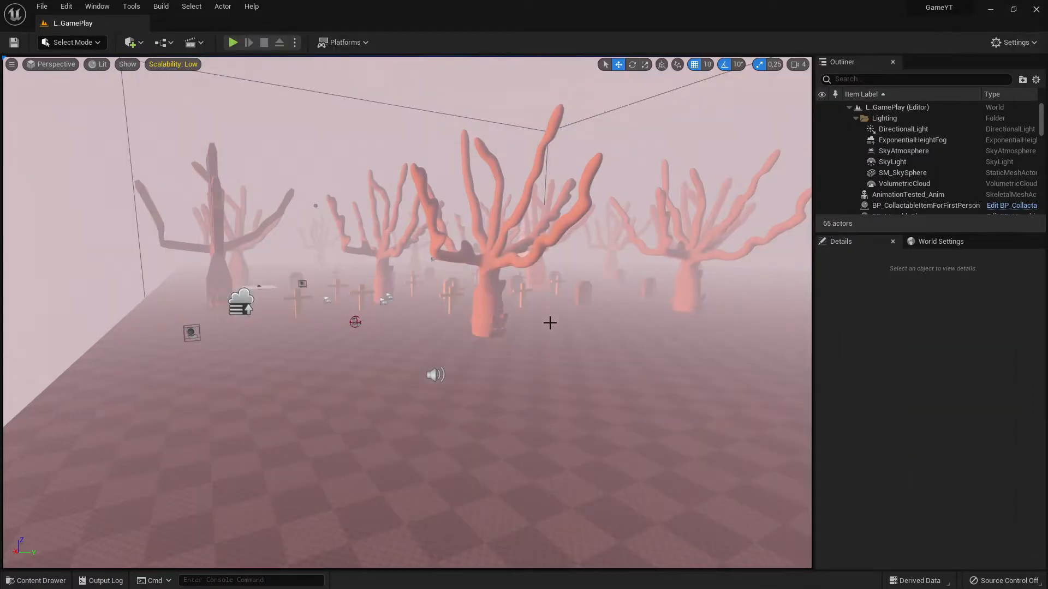
Step: Switch to Blender, select the hollow Circle pipe mesh and examine it from both sides with its surrounding UCX boxes
{"action": "key", "text": "alt+Tab"}
{"action": "key", "text": "alt+Tab"}
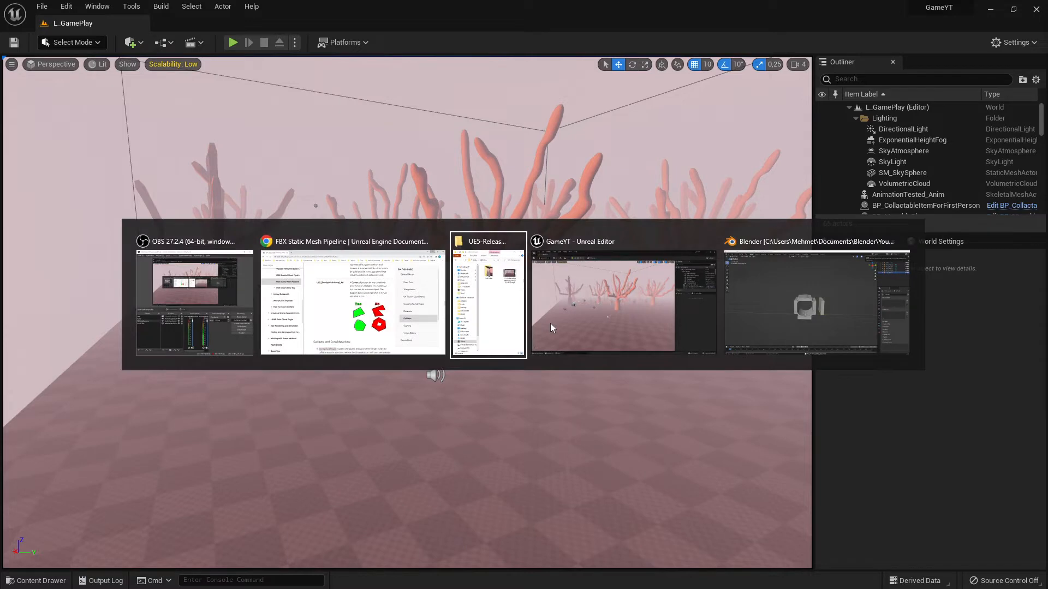
{"action": "scroll", "coordinate": [427, 285], "scroll_direction": "down", "scroll_amount": 5}
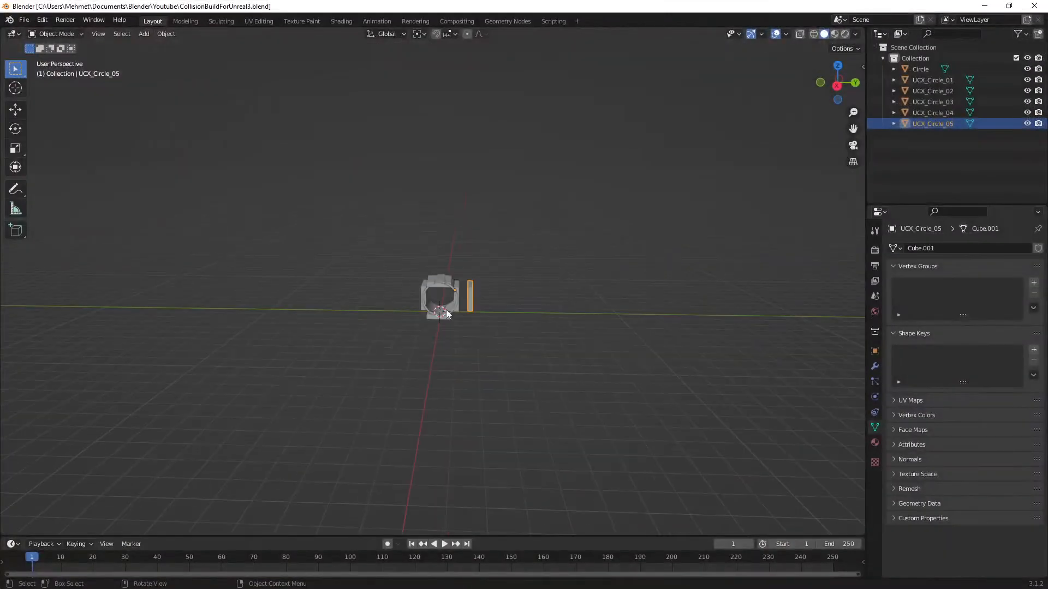
{"action": "scroll", "coordinate": [446, 309], "scroll_direction": "up", "scroll_amount": 7}
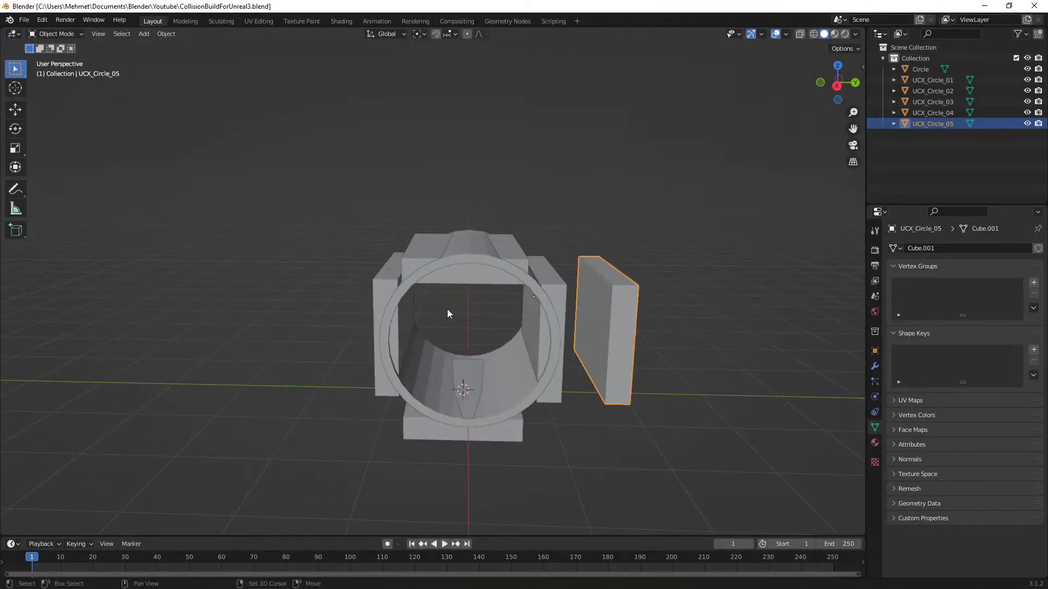
{"action": "mouse_move", "coordinate": [447, 309]}
{"action": "middle_mouse_down"}
{"action": "mouse_move", "coordinate": [429, 263]}
{"action": "mouse_move", "coordinate": [438, 306]}
{"action": "mouse_move", "coordinate": [484, 310]}
{"action": "mouse_move", "coordinate": [476, 287]}
{"action": "mouse_move", "coordinate": [434, 307]}
{"action": "mouse_move", "coordinate": [437, 323]}
{"action": "mouse_move", "coordinate": [450, 297]}
{"action": "middle_mouse_up"}
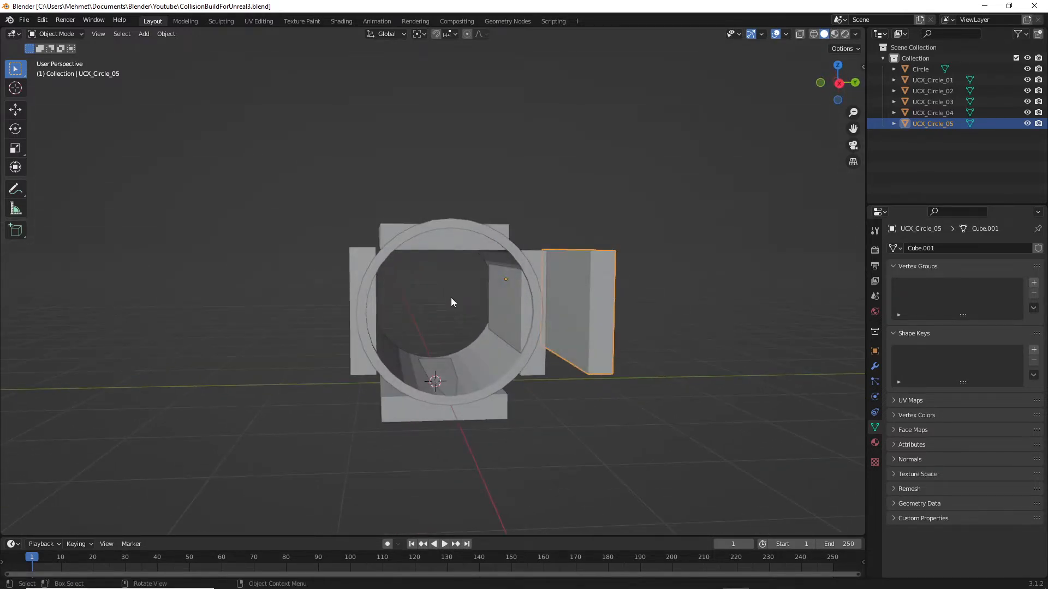
{"action": "scroll", "coordinate": [457, 299], "scroll_direction": "up", "scroll_amount": 3}
{"action": "scroll", "coordinate": [457, 299], "scroll_direction": "down", "scroll_amount": 3}
{"action": "left_click", "coordinate": [444, 231]}
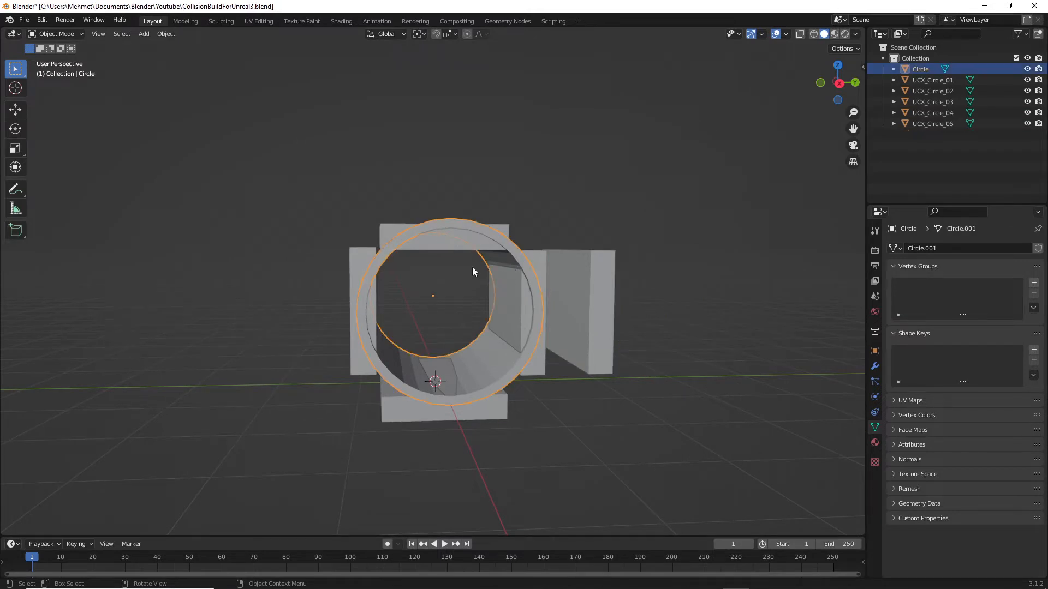
{"action": "mouse_move", "coordinate": [427, 304]}
{"action": "middle_mouse_down"}
{"action": "mouse_move", "coordinate": [552, 312]}
{"action": "mouse_move", "coordinate": [486, 321]}
{"action": "mouse_move", "coordinate": [391, 286]}
{"action": "mouse_move", "coordinate": [453, 274]}
{"action": "mouse_move", "coordinate": [575, 294]}
{"action": "mouse_move", "coordinate": [423, 299]}
{"action": "middle_mouse_up"}
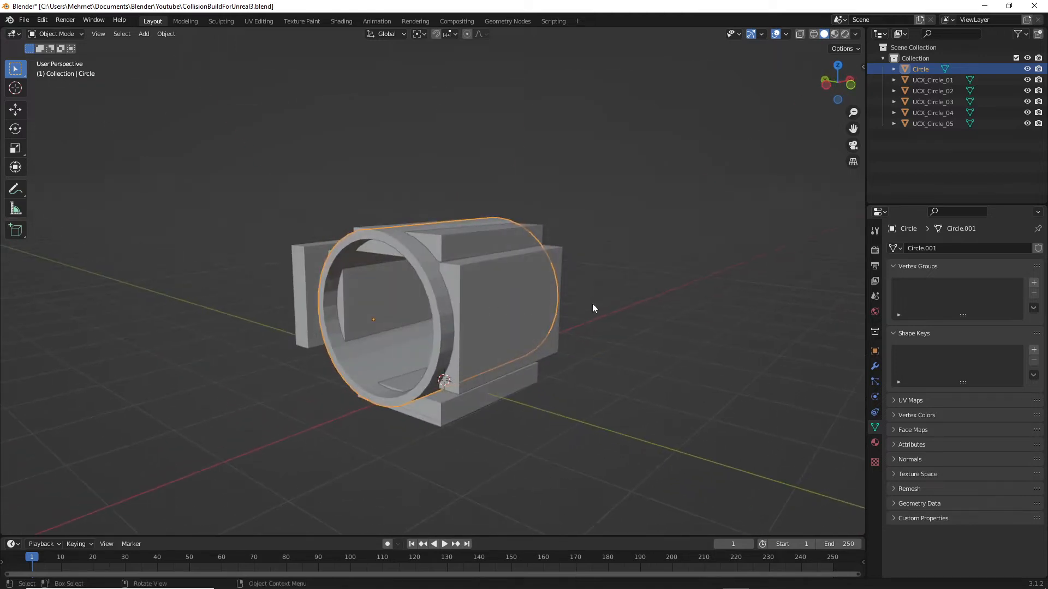
{"action": "middle_click_drag", "start_coordinate": [593, 308], "coordinate": [441, 300]}
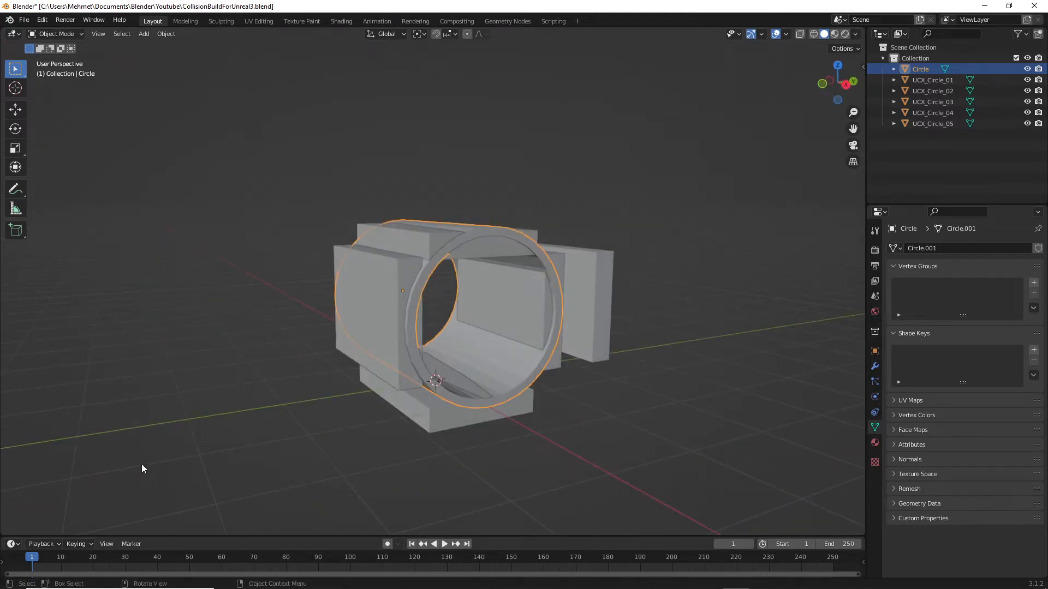
Step: Add a Pipe T-Joint mesh with its default dimensions and move it beside the Circle pipe
{"action": "key", "text": "shift+a"}
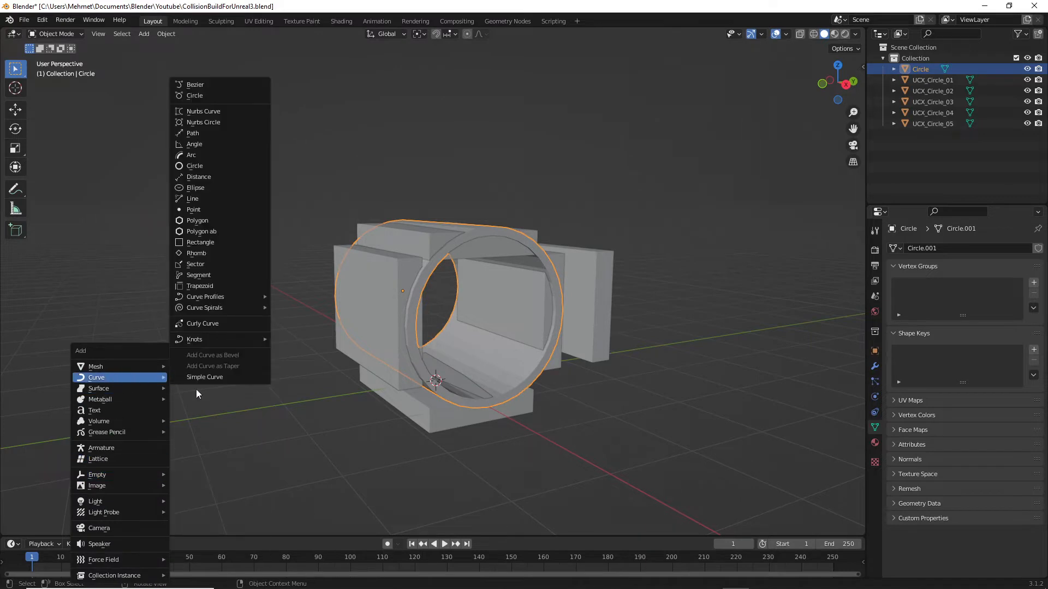
{"action": "key", "text": "shift+a"}
{"action": "mouse_move", "coordinate": [182, 368]}
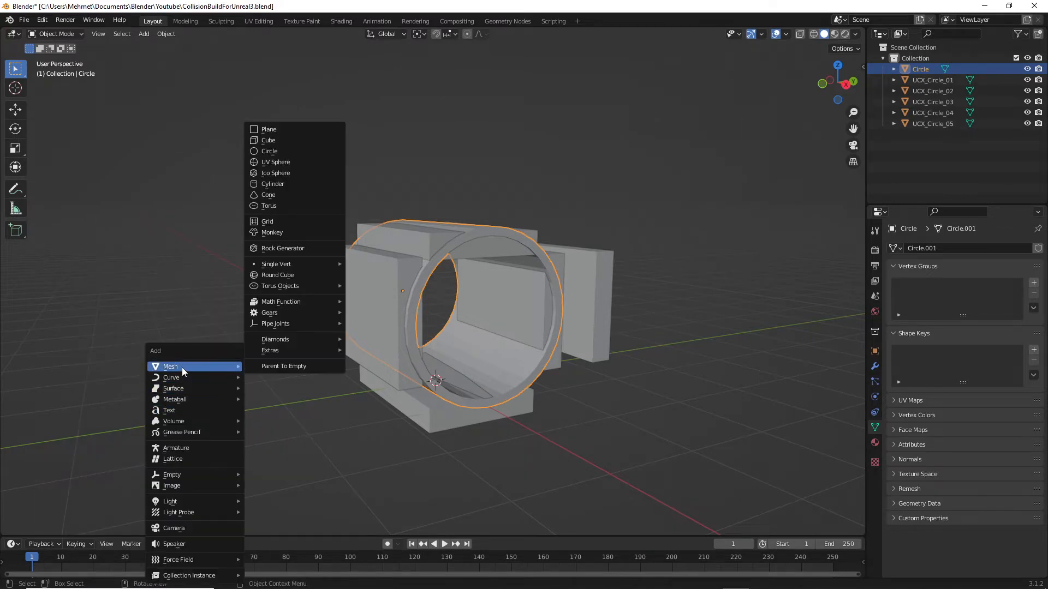
{"action": "mouse_move", "coordinate": [298, 324]}
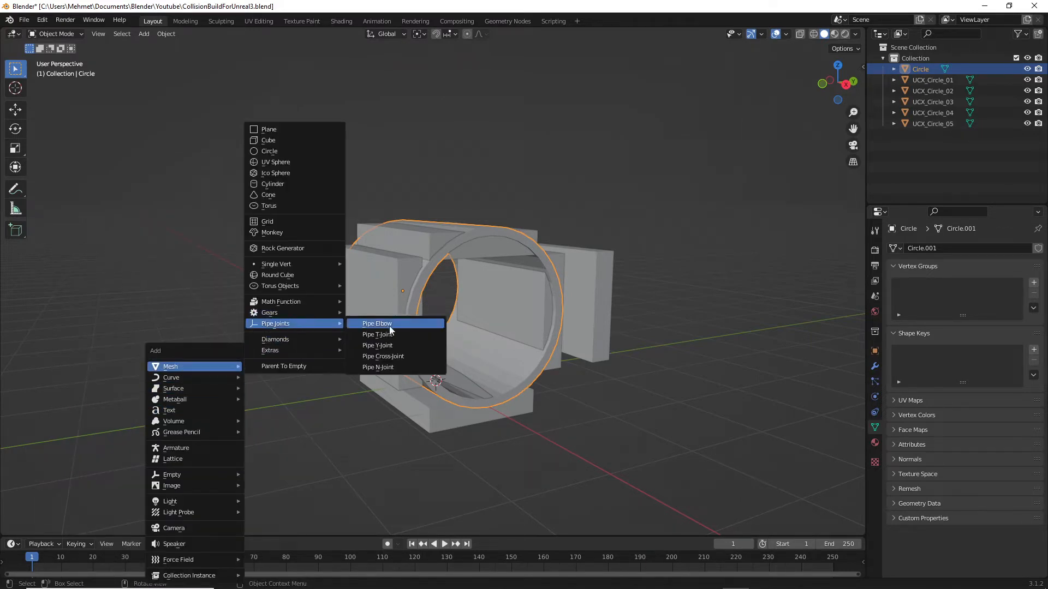
{"action": "left_click", "coordinate": [390, 334]}
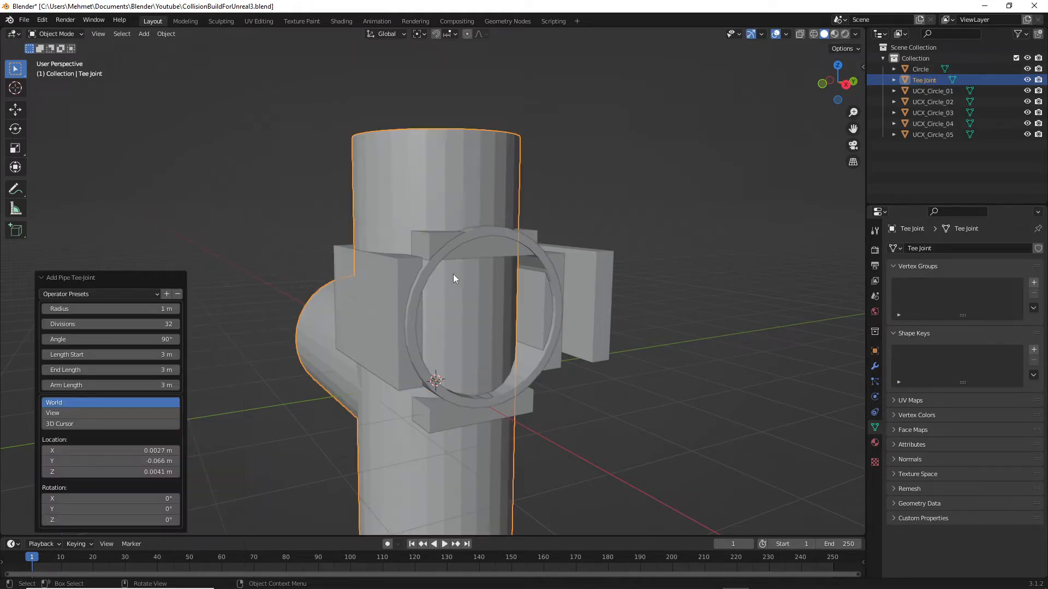
{"action": "key", "text": "g"}
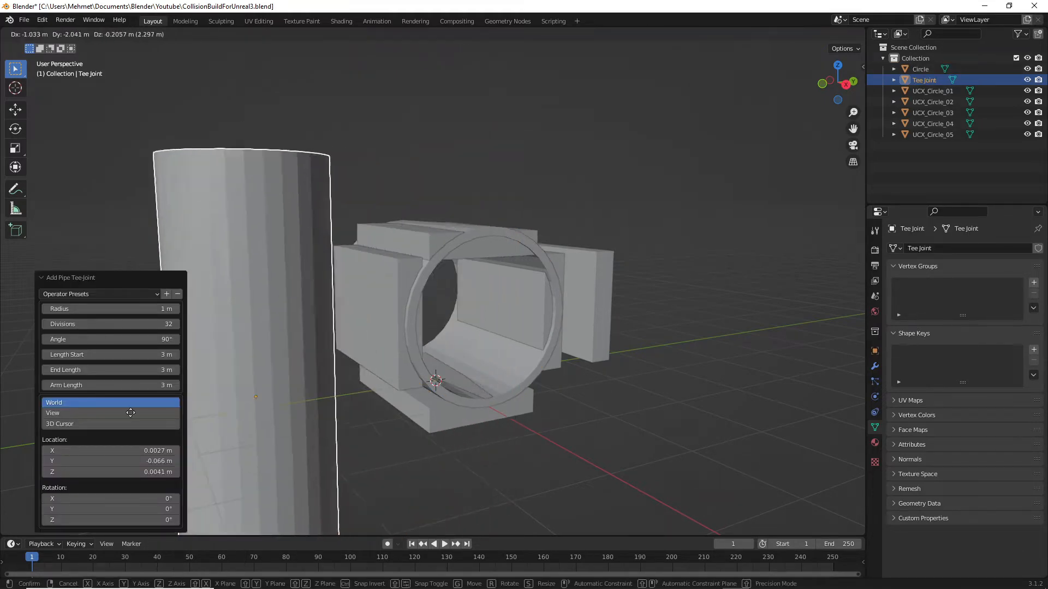
{"action": "left_click", "coordinate": [73, 428]}
Step: Move the T-joint up and well clear of the pipe assembly, look at its shape, and delete it
{"action": "middle_click_drag", "start_coordinate": [325, 364], "coordinate": [343, 386]}
{"action": "key", "text": "g"}
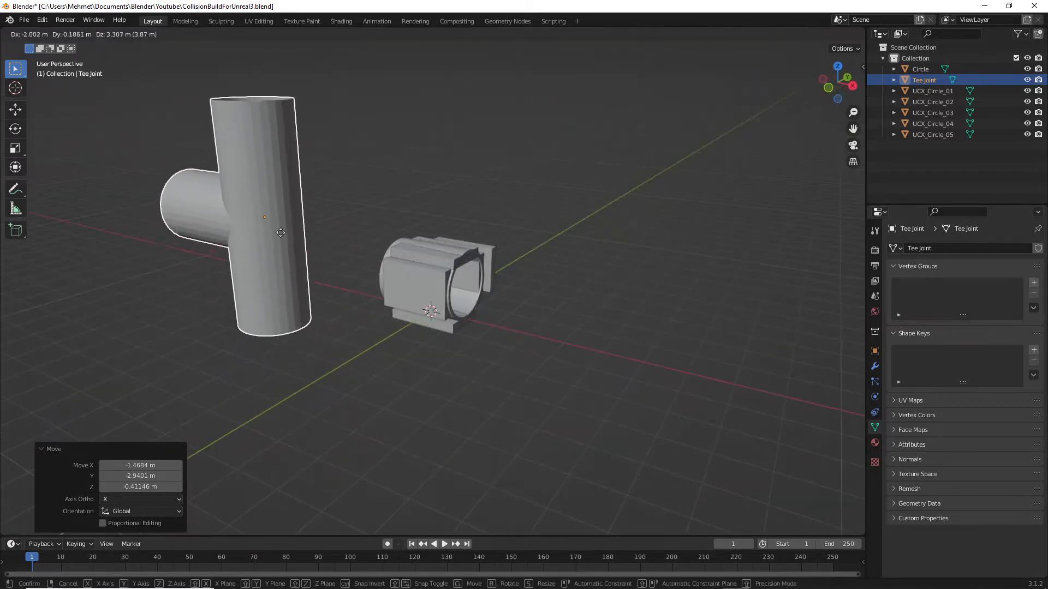
{"action": "left_click", "coordinate": [315, 195]}
{"action": "middle_click_drag", "start_coordinate": [316, 195], "coordinate": [345, 212]}
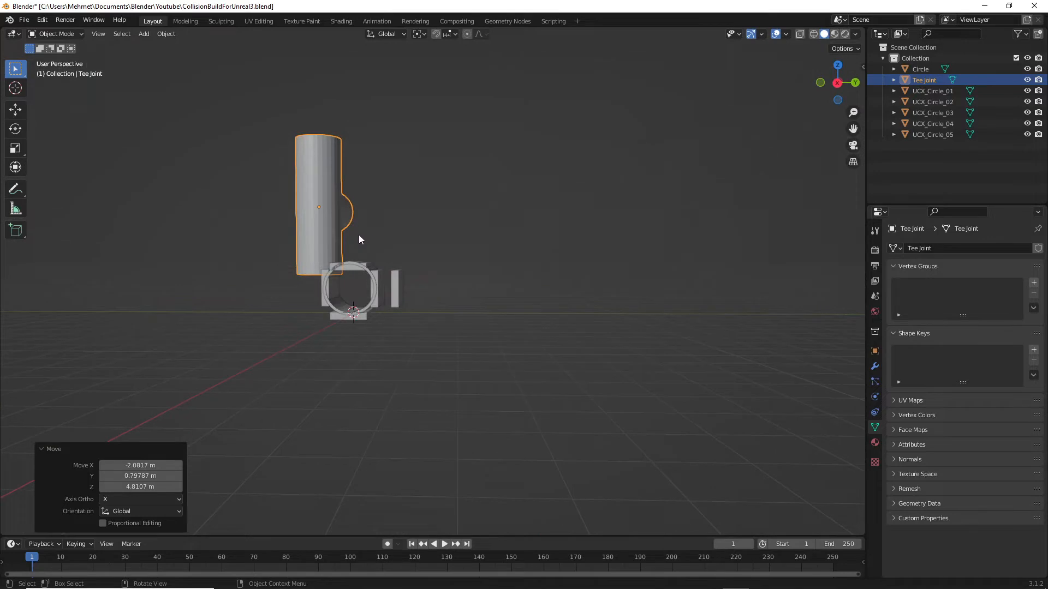
{"action": "key", "text": "g"}
{"action": "left_click", "coordinate": [273, 248]}
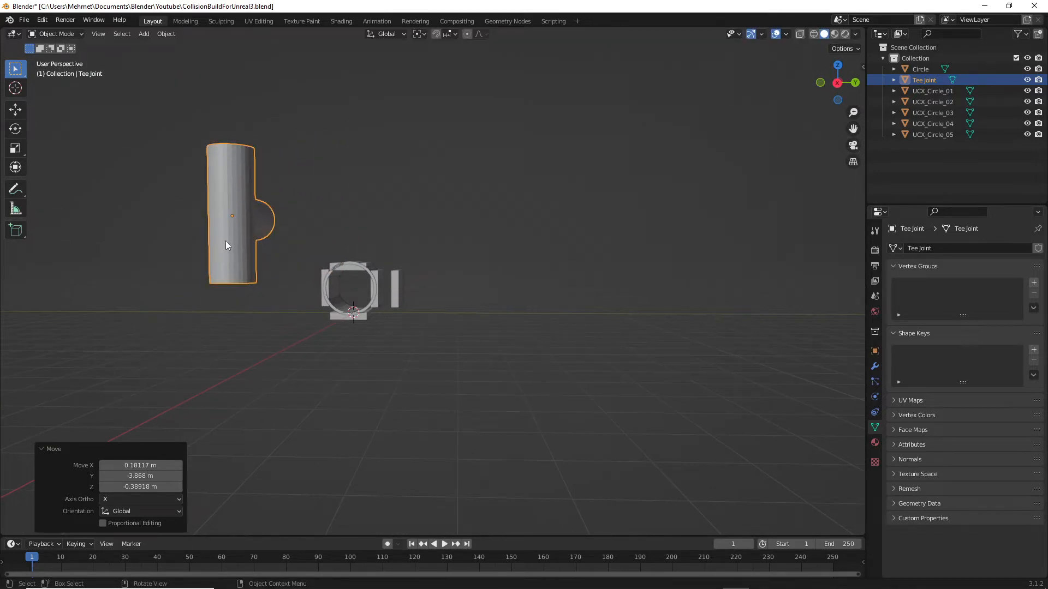
{"action": "middle_click_drag", "start_coordinate": [228, 246], "coordinate": [280, 264]}
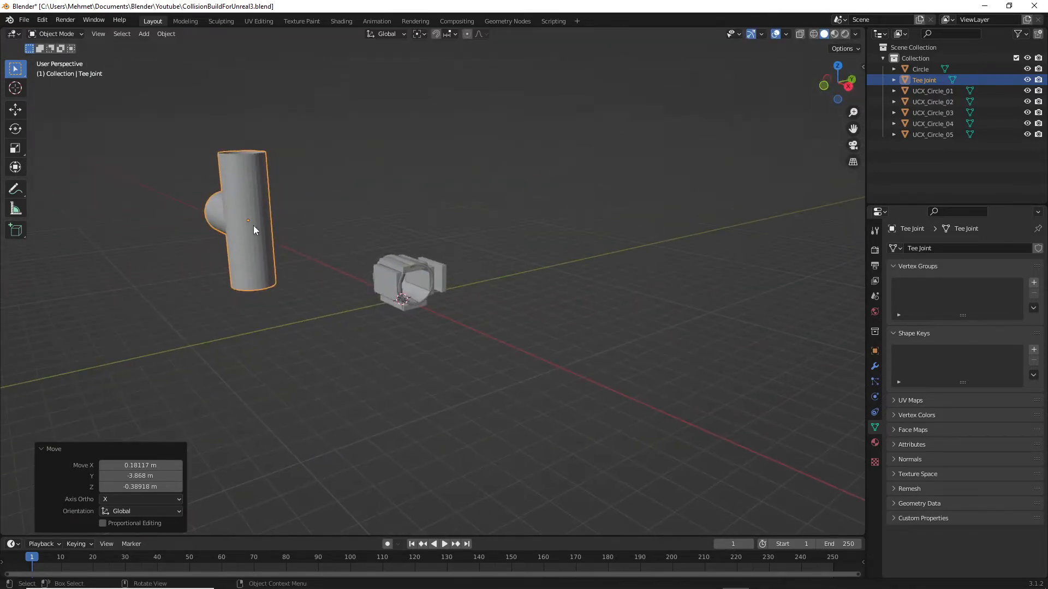
{"action": "key", "text": "Delete"}
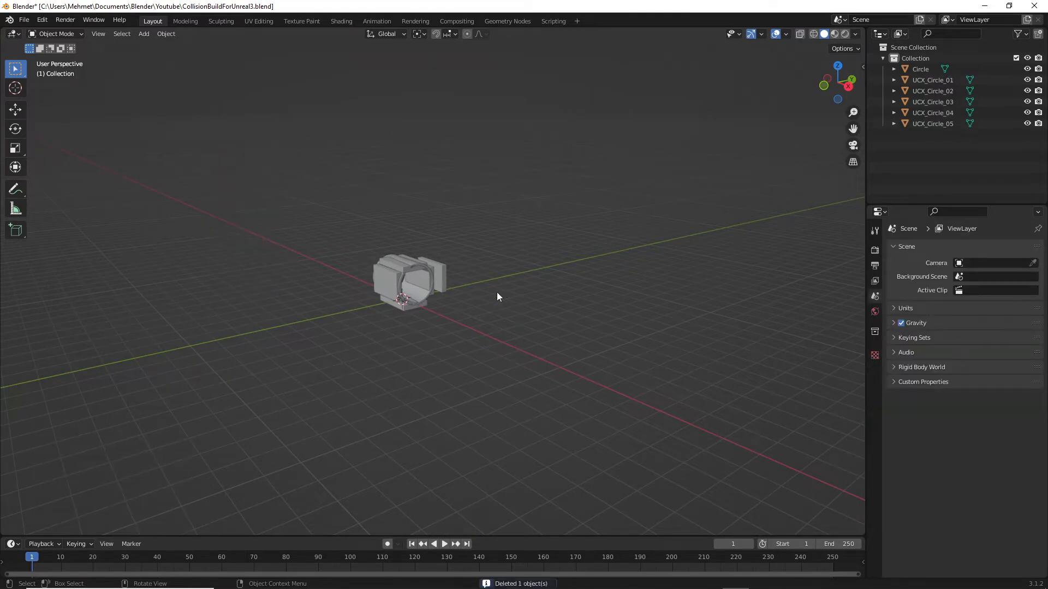
Step: Select the Circle mesh and examine its open pipe shape from the front
{"action": "middle_click_drag", "start_coordinate": [496, 293], "coordinate": [424, 306]}
{"action": "scroll", "coordinate": [362, 319], "scroll_direction": "up", "scroll_amount": 3}
{"action": "middle_click_drag", "start_coordinate": [362, 319], "coordinate": [390, 299]}
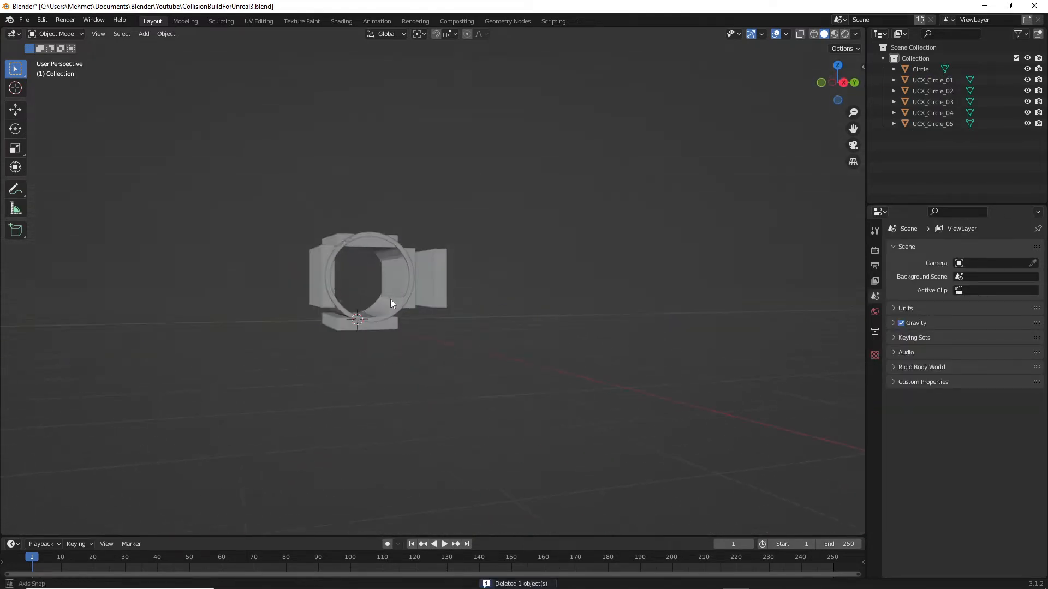
{"action": "scroll", "coordinate": [362, 299], "scroll_direction": "up", "scroll_amount": 2}
{"action": "left_click", "coordinate": [919, 70]}
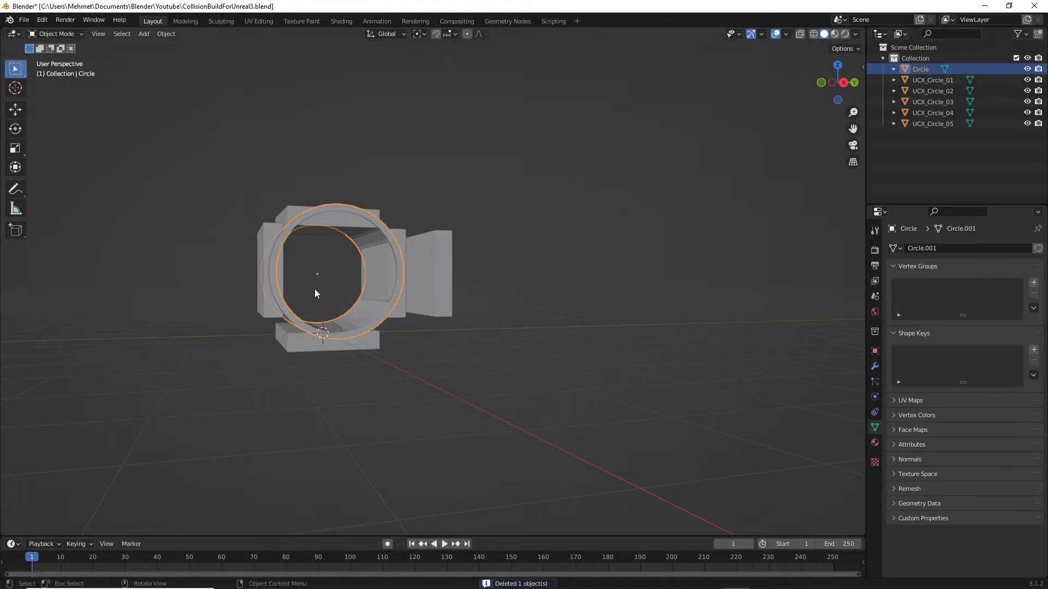
{"action": "mouse_move", "coordinate": [315, 293]}
{"action": "middle_mouse_down"}
{"action": "mouse_move", "coordinate": [492, 325]}
{"action": "mouse_move", "coordinate": [533, 265]}
{"action": "mouse_move", "coordinate": [591, 276]}
{"action": "mouse_move", "coordinate": [480, 311]}
{"action": "mouse_move", "coordinate": [326, 282]}
{"action": "middle_mouse_up"}
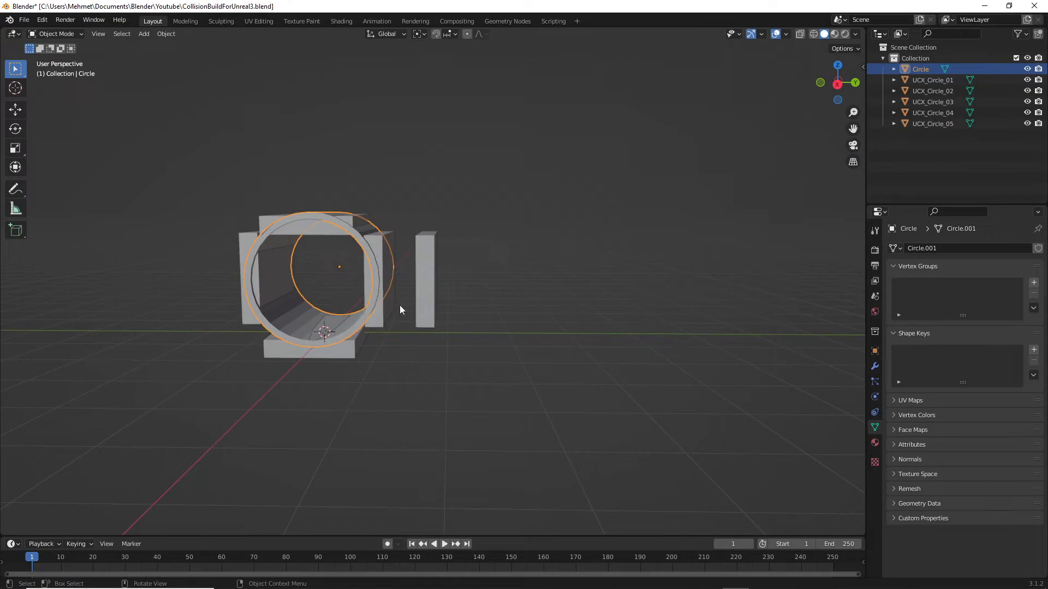
Step: Select the detached UCX_Circle_05 box and individual boxes around the pipe to compare them with the Circle mesh
{"action": "left_click", "coordinate": [427, 277]}
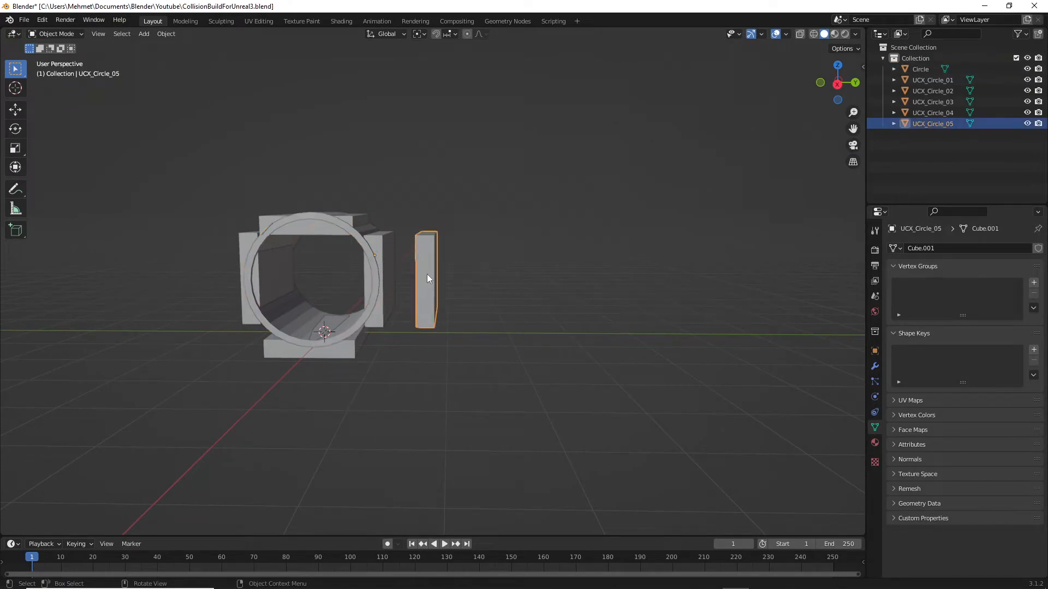
{"action": "left_click", "coordinate": [350, 248]}
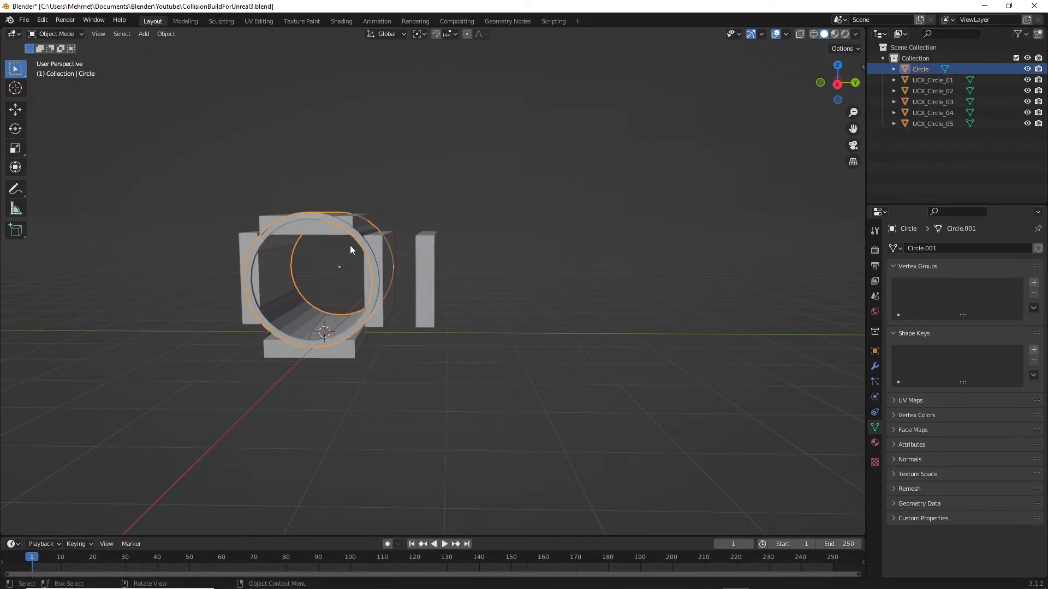
{"action": "left_click", "coordinate": [333, 223]}
{"action": "middle_click_drag", "start_coordinate": [304, 270], "coordinate": [346, 278]}
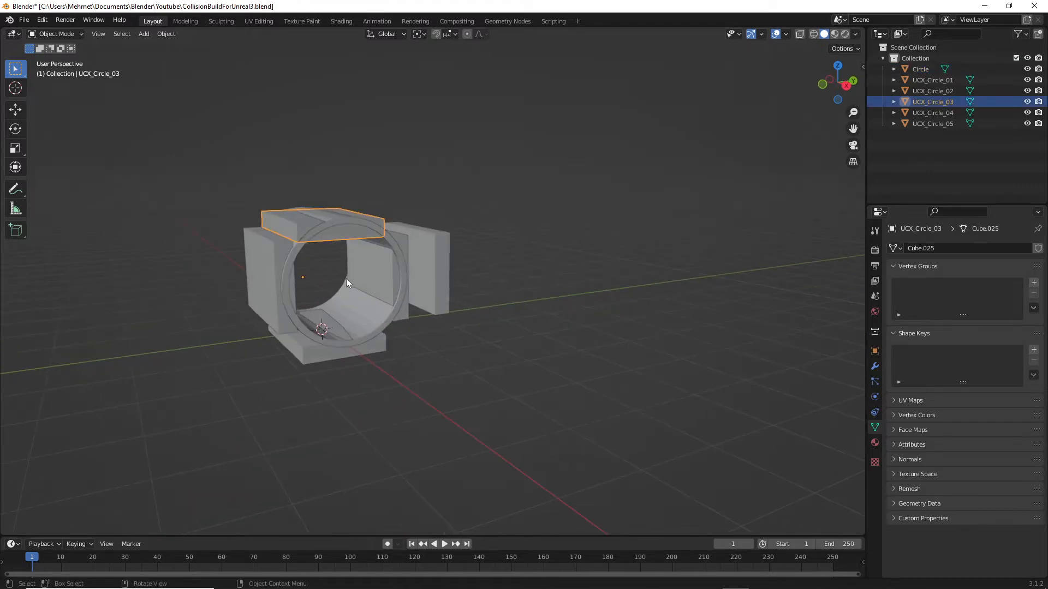
{"action": "left_click", "coordinate": [283, 258]}
{"action": "middle_click_drag", "start_coordinate": [375, 313], "coordinate": [483, 310]}
{"action": "left_click", "coordinate": [385, 306]}
Step: Examine how the UCX_Circle_04 box beneath the pipe meets its inner wall, deselecting everything and using walk navigation for close views
{"action": "left_click", "coordinate": [365, 355]}
{"action": "scroll", "coordinate": [377, 344], "scroll_direction": "up", "scroll_amount": 8}
{"action": "scroll", "coordinate": [458, 317], "scroll_direction": "down", "scroll_amount": 6}
{"action": "scroll", "coordinate": [490, 325], "scroll_direction": "up", "scroll_amount": 8}
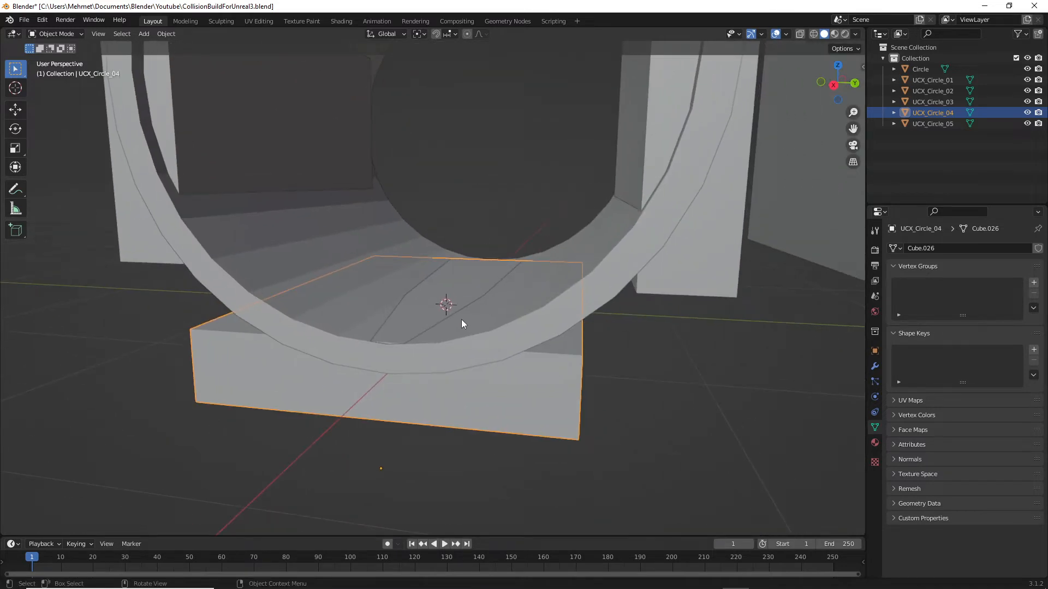
{"action": "right_click", "coordinate": [467, 312]}
{"action": "key", "text": "alt+a"}
{"action": "key", "text": "shift+grave"}
{"action": "key", "text": "w"}
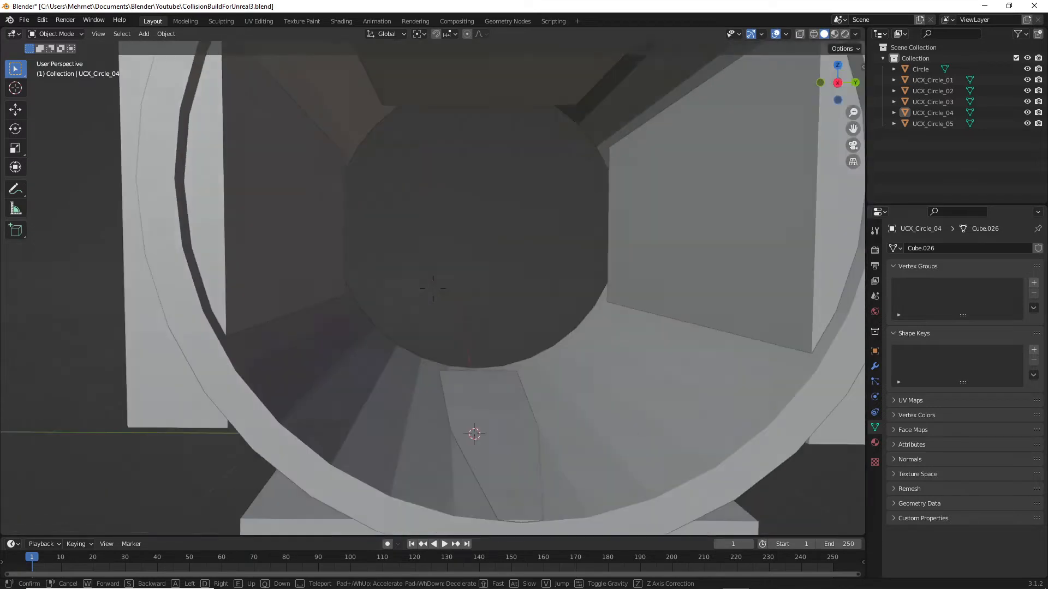
{"action": "key", "text": "s"}
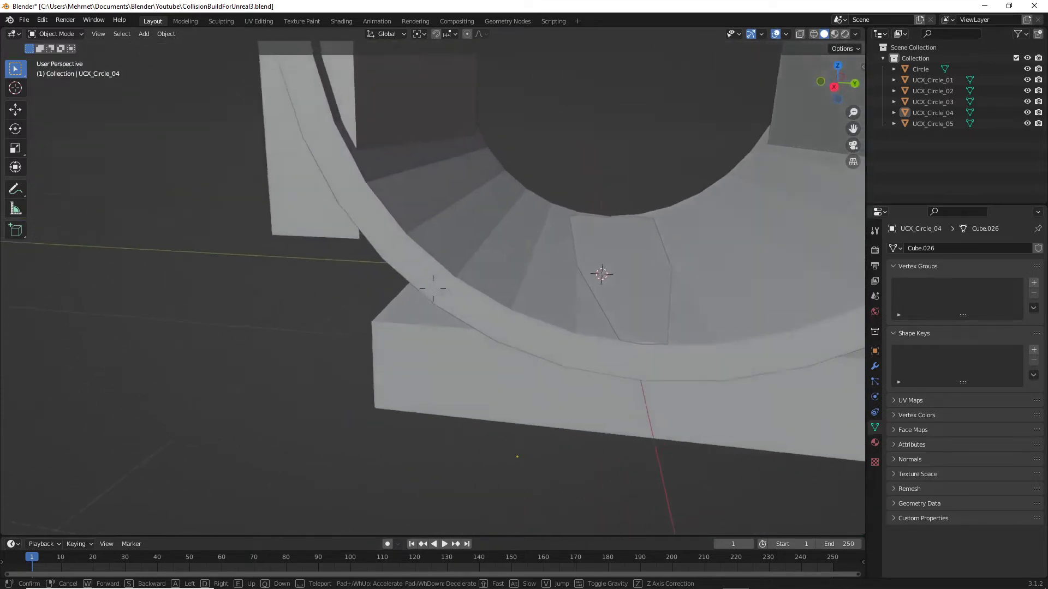
{"action": "key", "text": "w"}
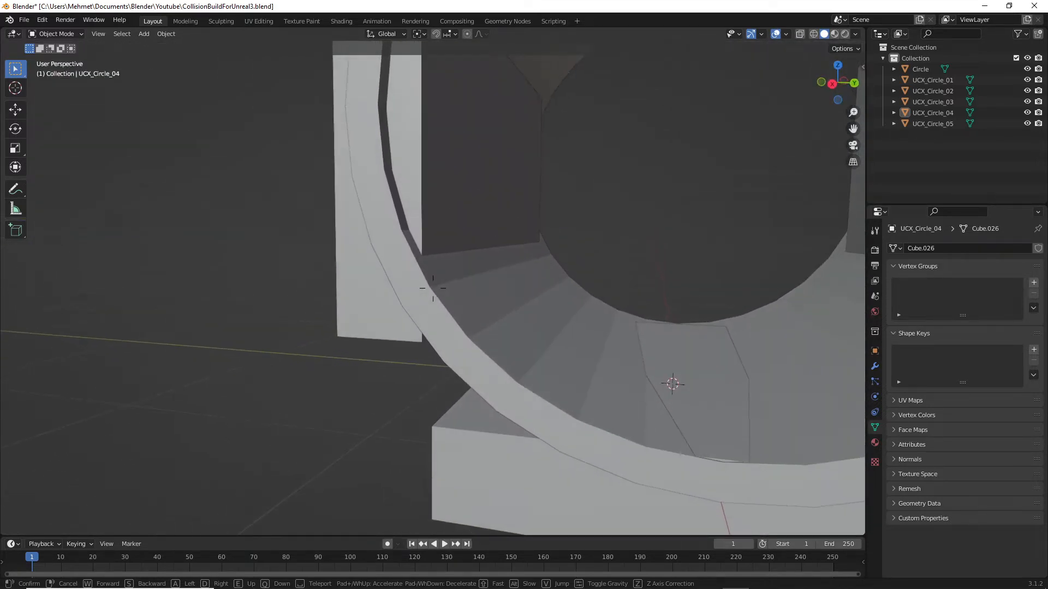
{"action": "key", "text": "d"}
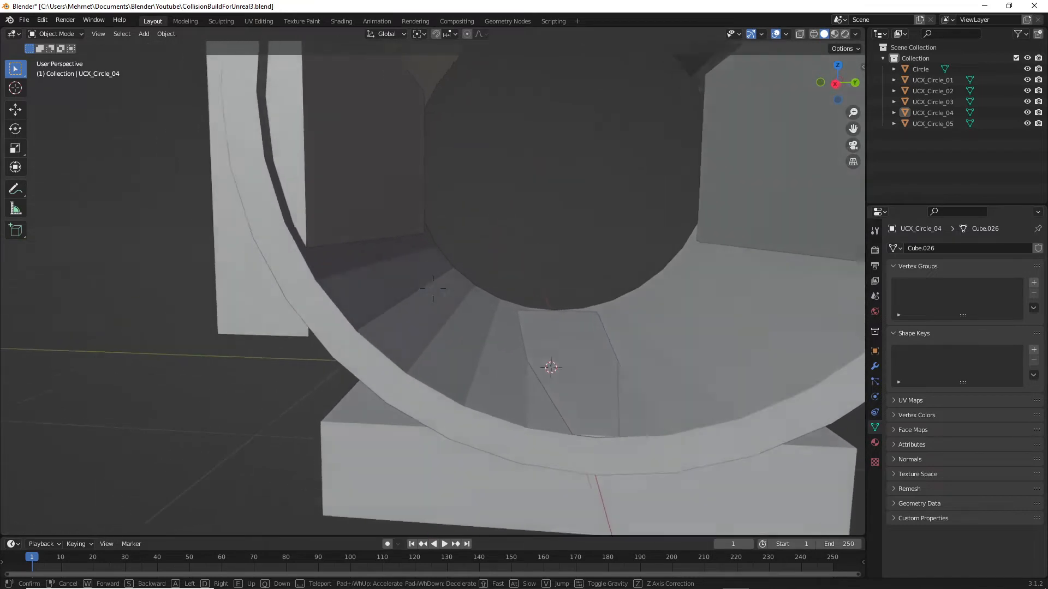
{"action": "left_click", "coordinate": [432, 288]}
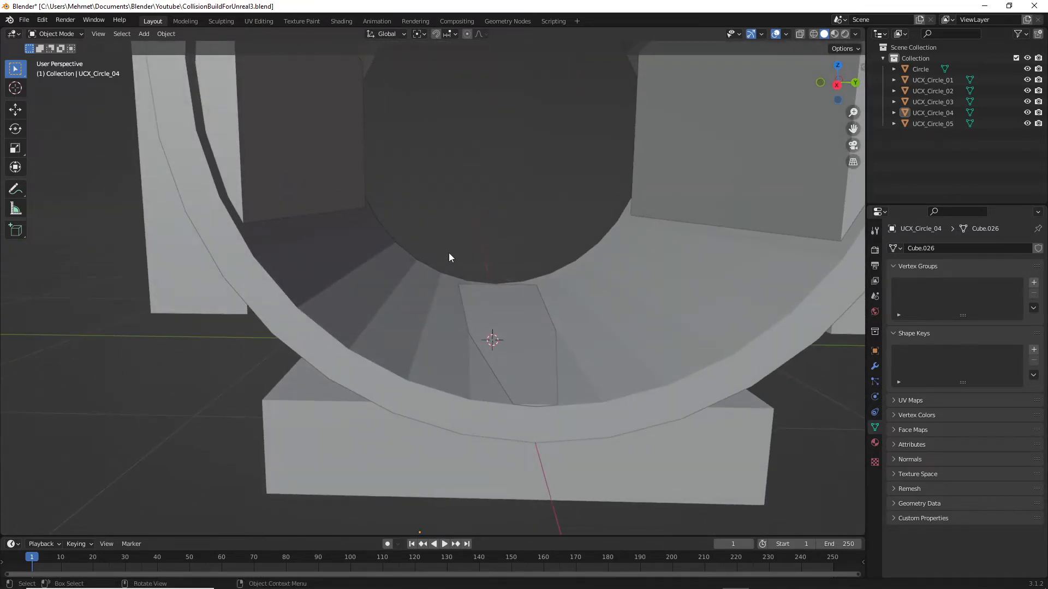
Step: Examine the pipe opening against all surrounding collision boxes and select the UCX_Circle_02 side box
{"action": "scroll", "coordinate": [445, 261], "scroll_direction": "down", "scroll_amount": 6}
{"action": "middle_click_drag", "start_coordinate": [450, 253], "coordinate": [440, 320]}
{"action": "scroll", "coordinate": [441, 319], "scroll_direction": "up", "scroll_amount": 5}
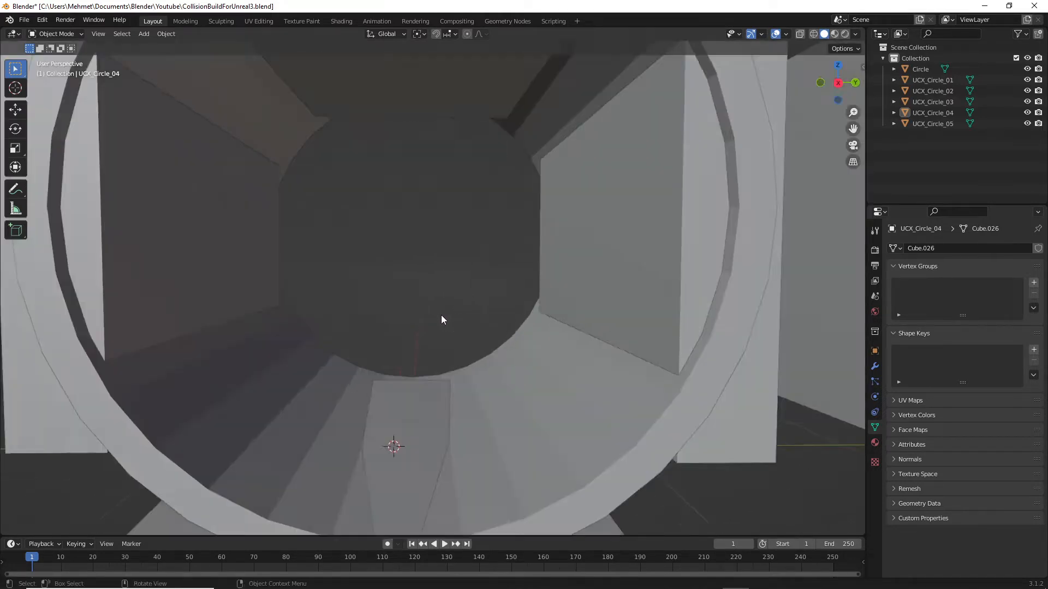
{"action": "scroll", "coordinate": [441, 319], "scroll_direction": "down", "scroll_amount": 5}
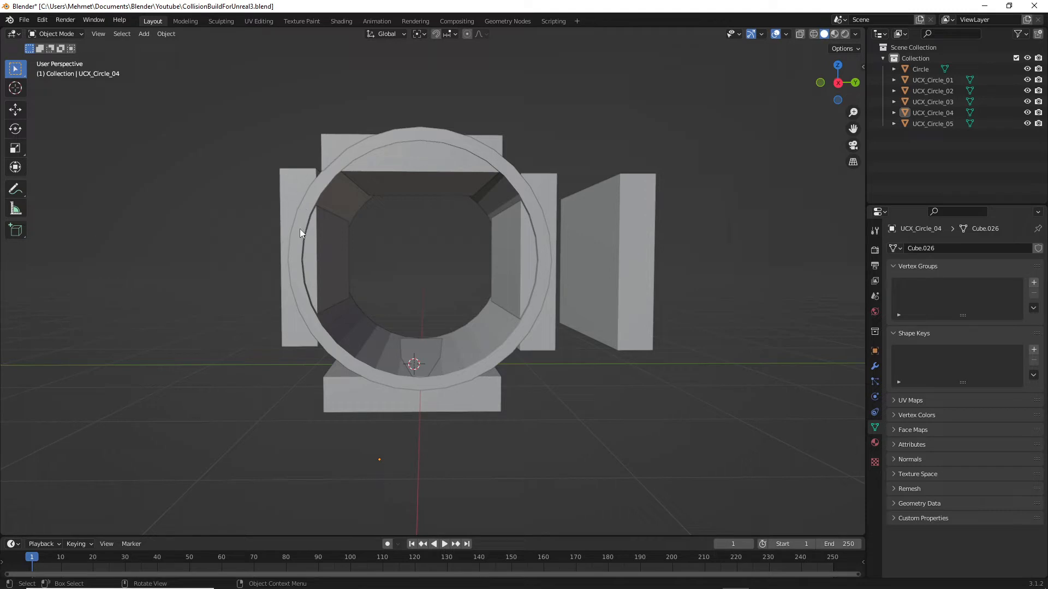
{"action": "left_click", "coordinate": [293, 180]}
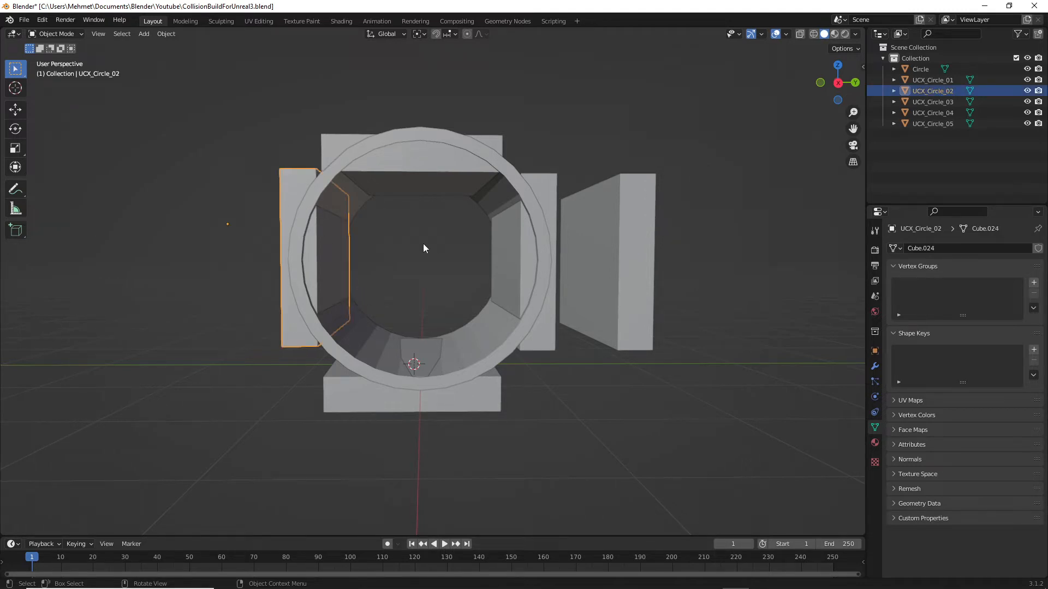
Step: Select the UCX_Circle_01 side box, compare it with the pipe opening, and select the UCX_Circle_04 box beneath the pipe
{"action": "left_click", "coordinate": [924, 81]}
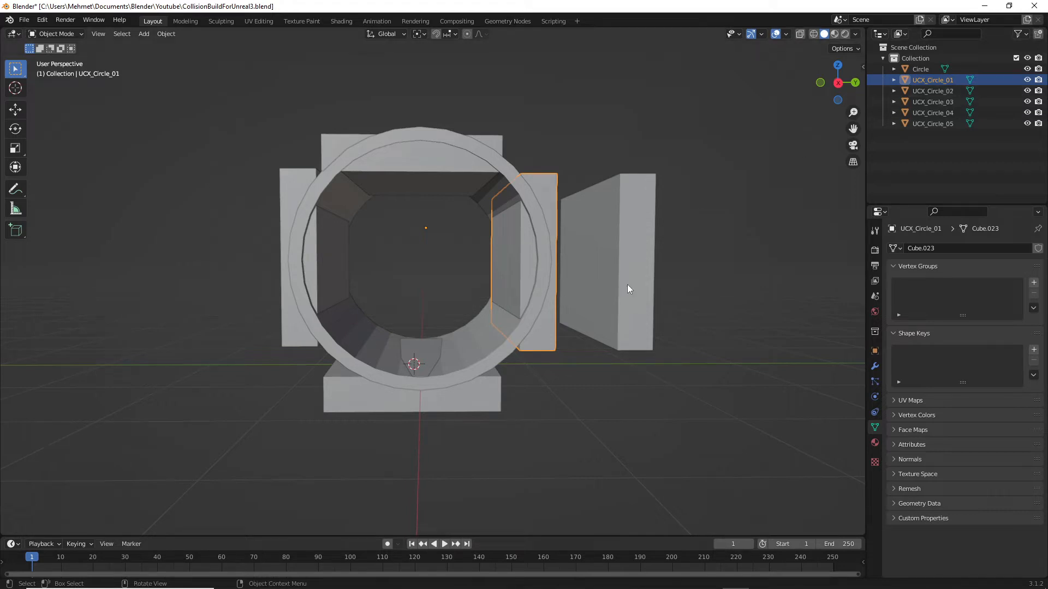
{"action": "scroll", "coordinate": [499, 268], "scroll_direction": "down", "scroll_amount": 3}
{"action": "scroll", "coordinate": [518, 279], "scroll_direction": "up", "scroll_amount": 3}
{"action": "scroll", "coordinate": [519, 281], "scroll_direction": "up", "scroll_amount": 4}
{"action": "scroll", "coordinate": [524, 278], "scroll_direction": "down", "scroll_amount": 4}
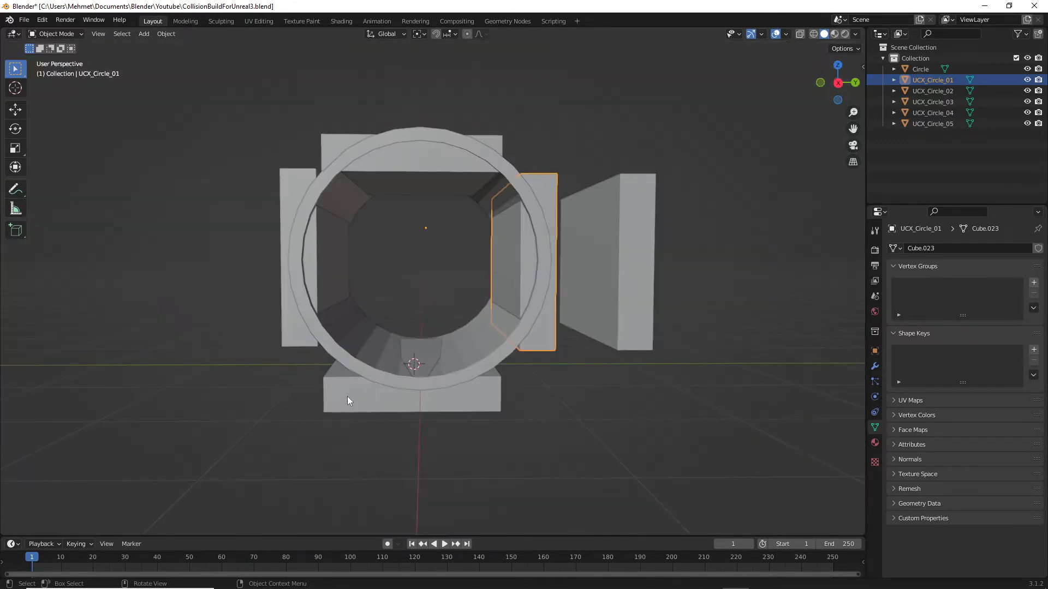
{"action": "left_click", "coordinate": [368, 395]}
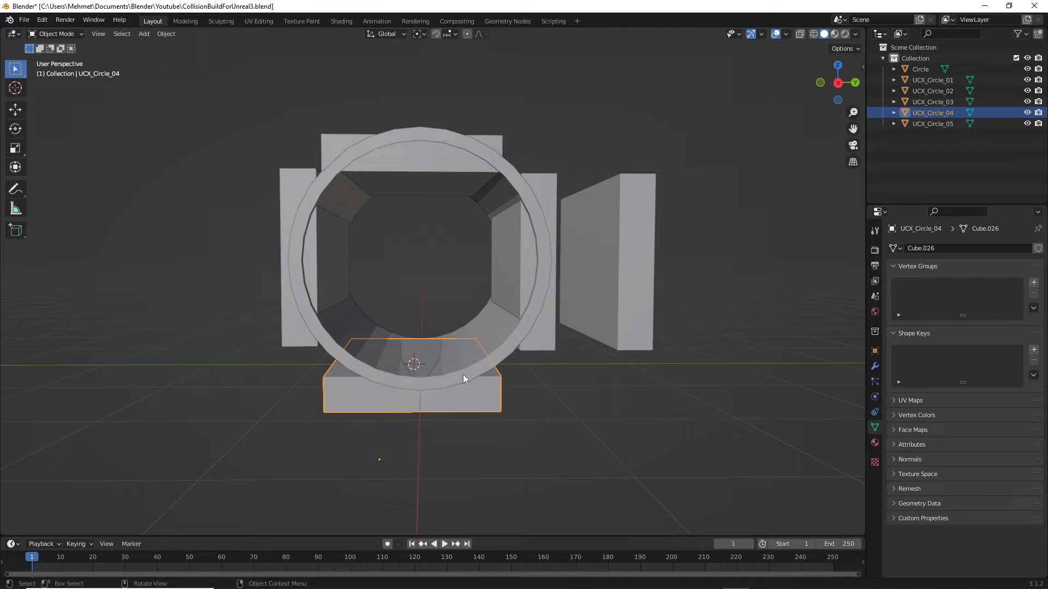
Step: Shorten the detached UCX_Circle_05 box by lowering its top face about 1.13 m along the global Z axis
{"action": "left_click", "coordinate": [635, 204]}
{"action": "middle_click_drag", "start_coordinate": [678, 238], "coordinate": [562, 300]}
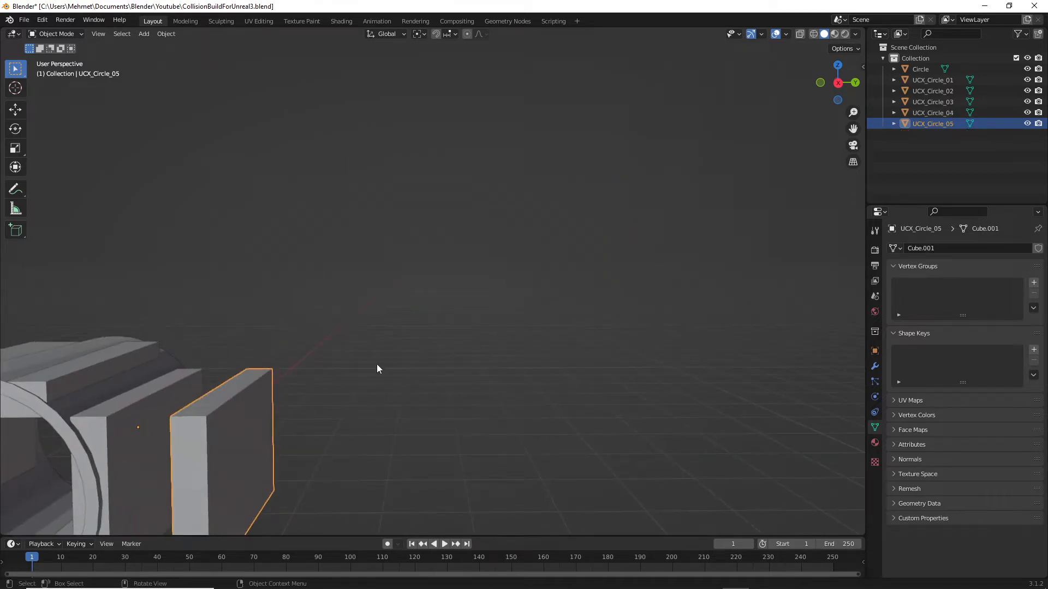
{"action": "scroll", "coordinate": [376, 365], "scroll_direction": "down", "scroll_amount": 3}
{"action": "middle_click_drag", "start_coordinate": [376, 365], "coordinate": [475, 306], "text": "shift"}
{"action": "scroll", "coordinate": [493, 302], "scroll_direction": "down", "scroll_amount": 3}
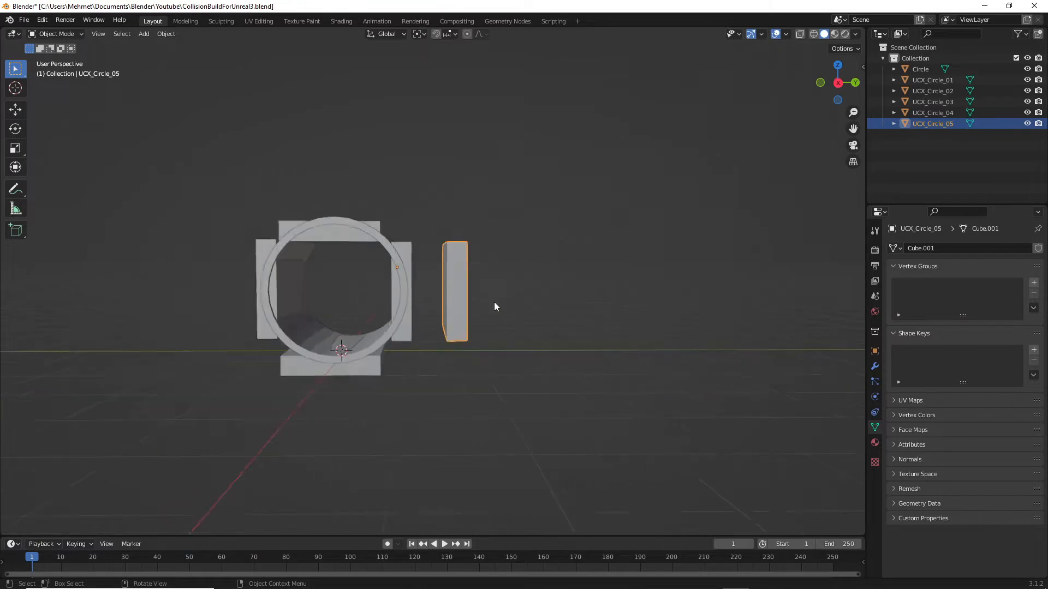
{"action": "scroll", "coordinate": [493, 302], "scroll_direction": "up", "scroll_amount": 3}
{"action": "middle_click_drag", "start_coordinate": [569, 219], "coordinate": [514, 312], "text": "shift"}
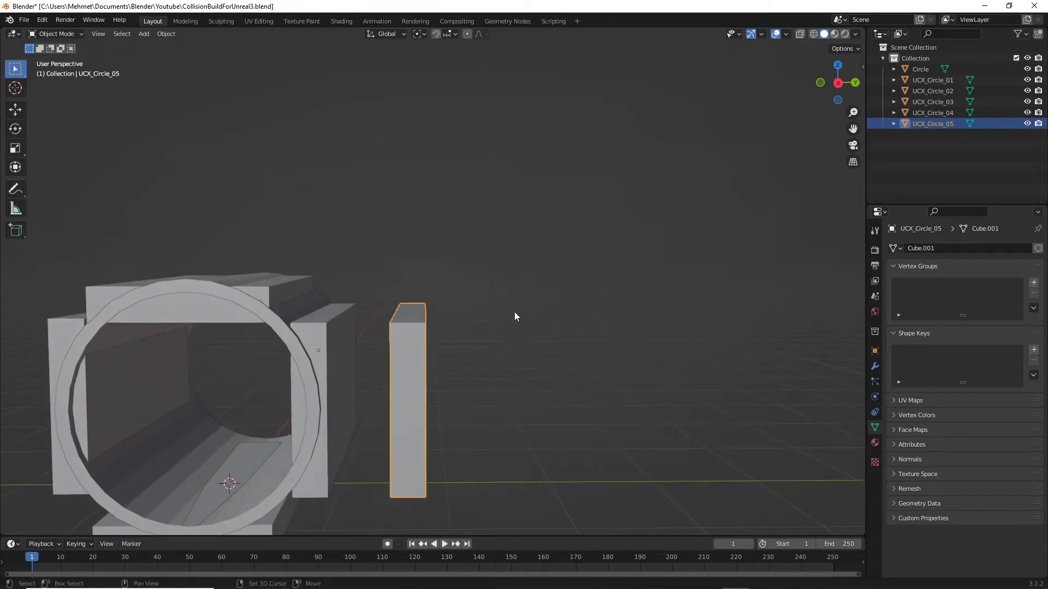
{"action": "key", "text": "Tab"}
{"action": "key", "text": "3"}
{"action": "left_click", "coordinate": [419, 317]}
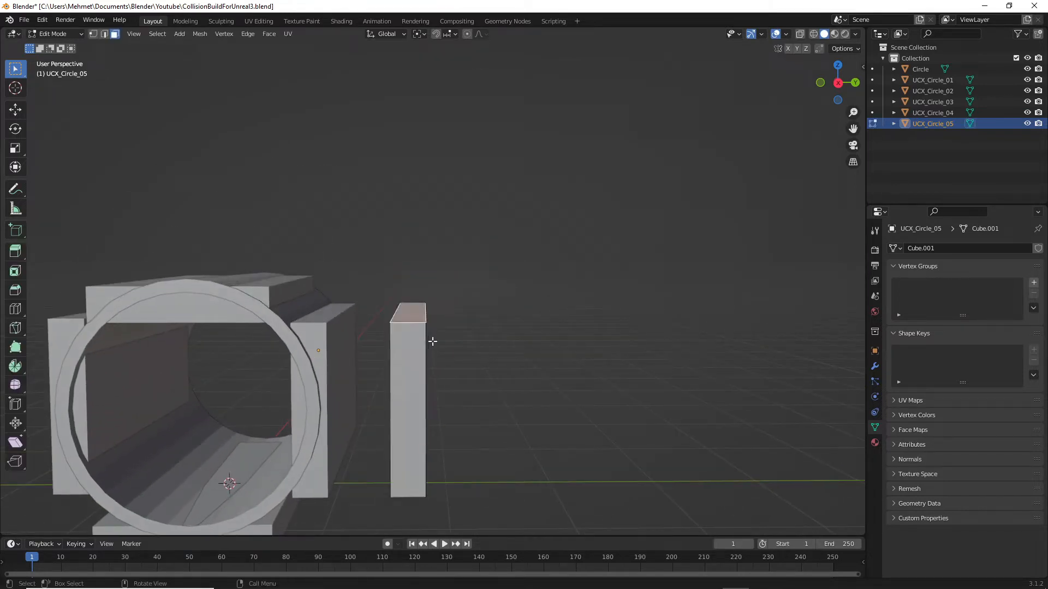
{"action": "key", "text": "g"}
{"action": "key", "text": "z"}
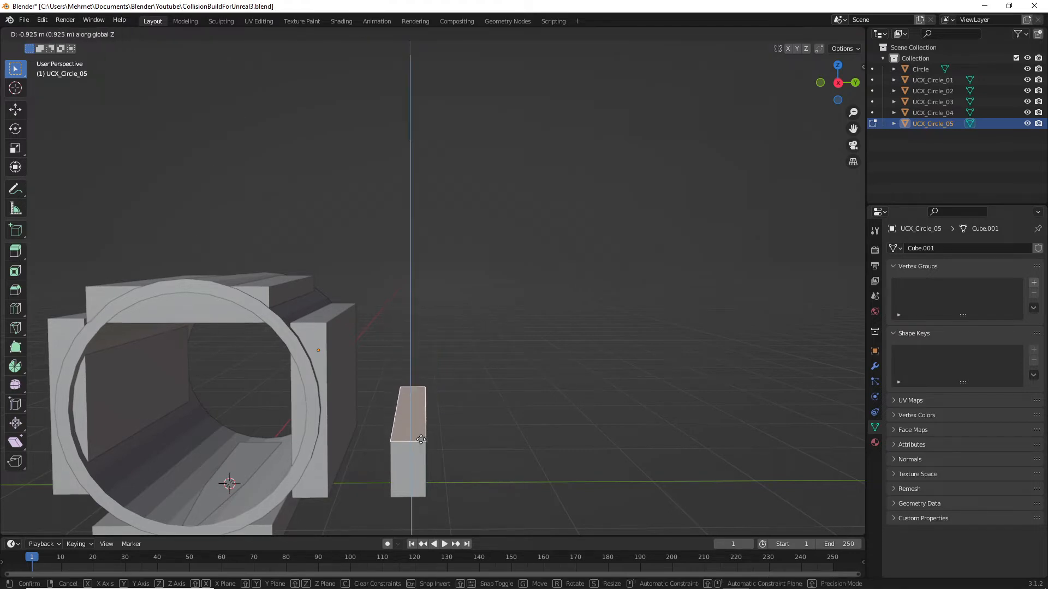
{"action": "left_click", "coordinate": [421, 461]}
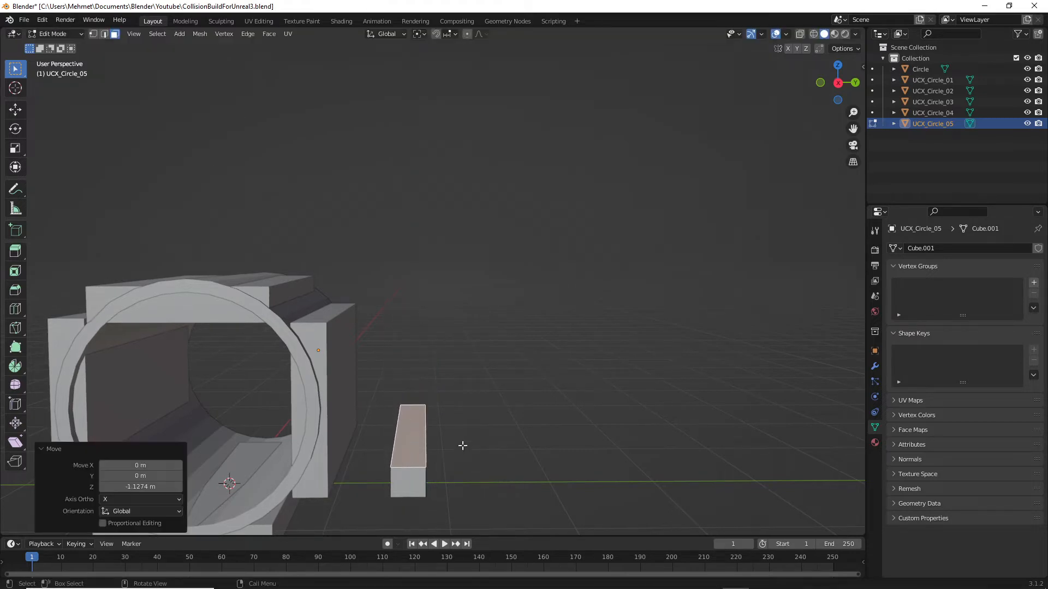
Step: In Object Mode, move UCX_Circle_05 about -1.06 m in Y and -0.18 m in Z onto the pipe's lower inner wall
{"action": "scroll", "coordinate": [462, 444], "scroll_direction": "down", "scroll_amount": 2}
{"action": "middle_click_drag", "start_coordinate": [430, 420], "coordinate": [471, 396], "text": "shift"}
{"action": "scroll", "coordinate": [471, 397], "scroll_direction": "up", "scroll_amount": 5}
{"action": "scroll", "coordinate": [471, 399], "scroll_direction": "down", "scroll_amount": 3}
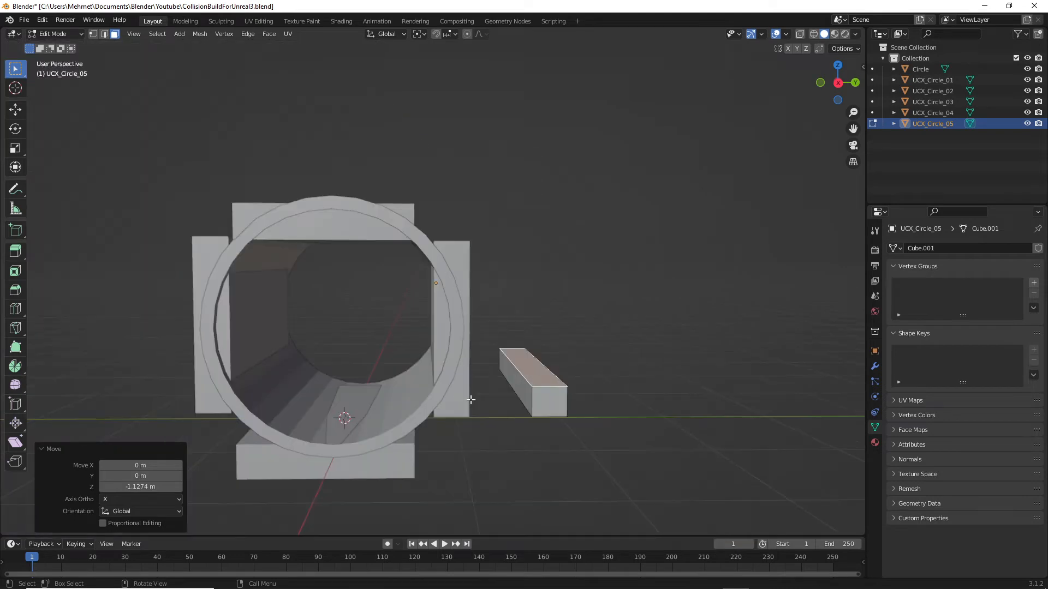
{"action": "key", "text": "Tab"}
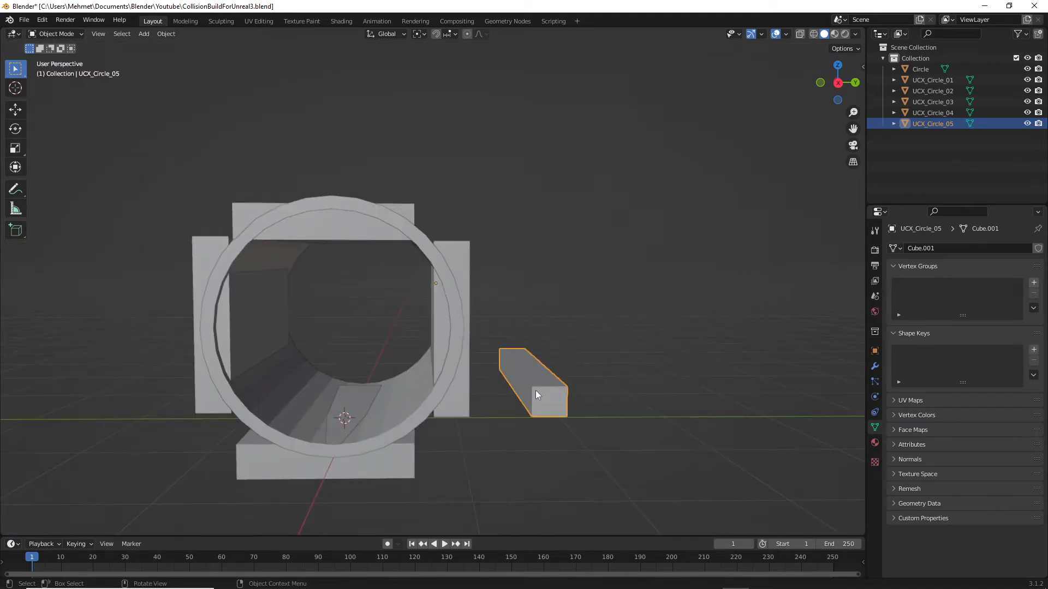
{"action": "key", "text": "g"}
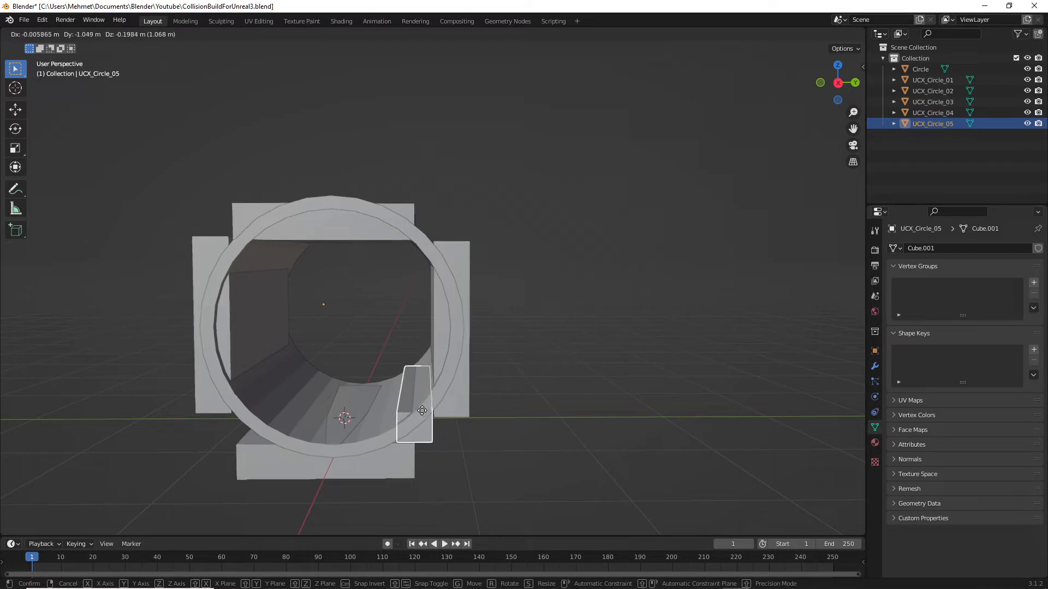
{"action": "left_click", "coordinate": [421, 411]}
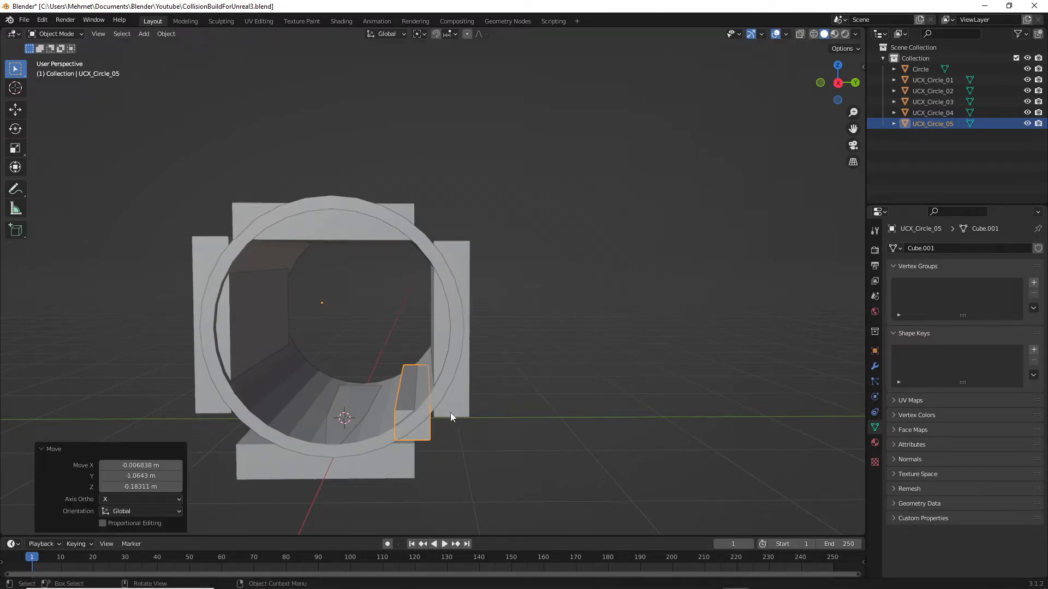
Step: Rotate the UCX_Circle_05 box about 0.8° around the global X axis
{"action": "key", "text": "r"}
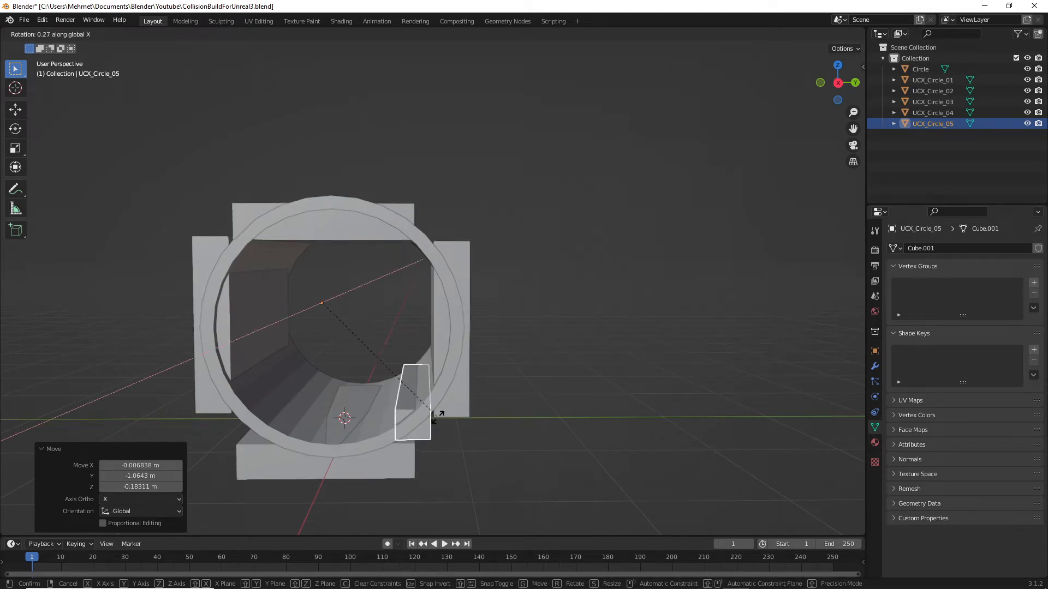
{"action": "key", "text": "y"}
{"action": "key", "text": "z"}
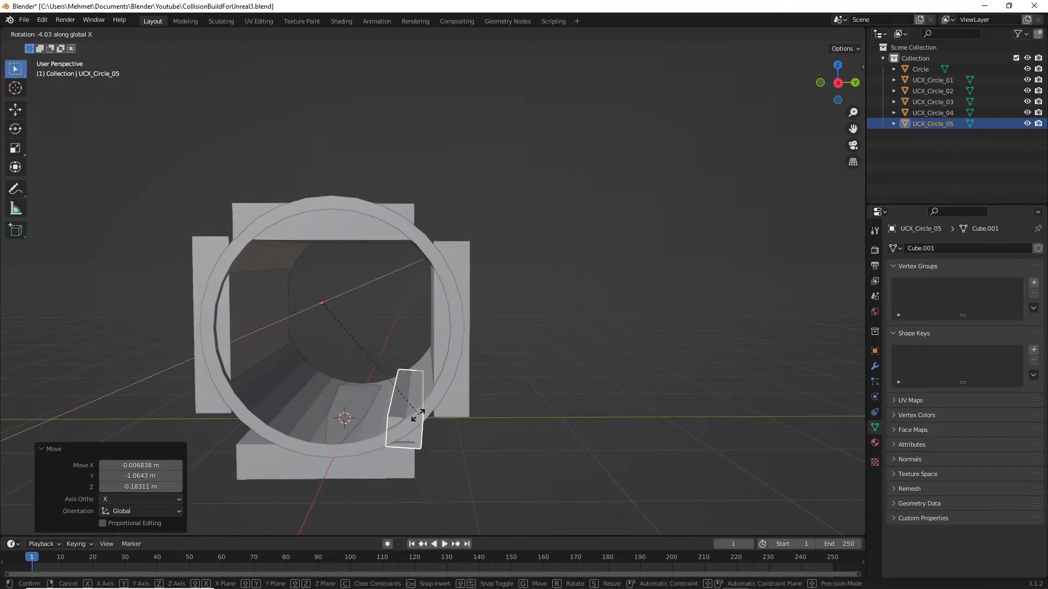
{"action": "key", "text": "x"}
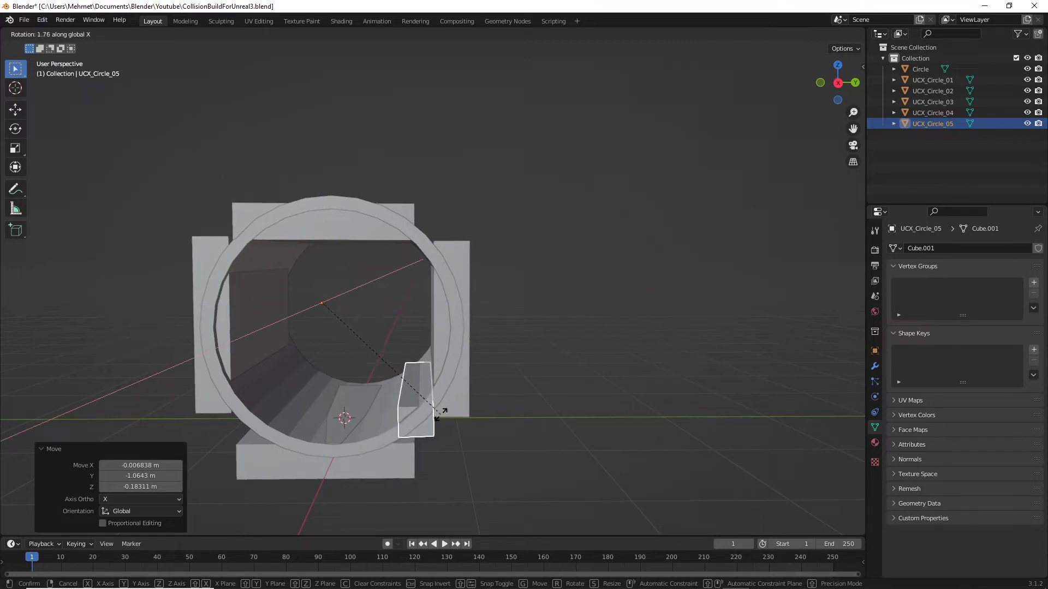
{"action": "left_click", "coordinate": [460, 434]}
Step: Examine how the UCX_Circle_05 box sits in the gap between the bottom and side collision boxes along the pipe wall
{"action": "middle_click_drag", "start_coordinate": [460, 430], "coordinate": [303, 319]}
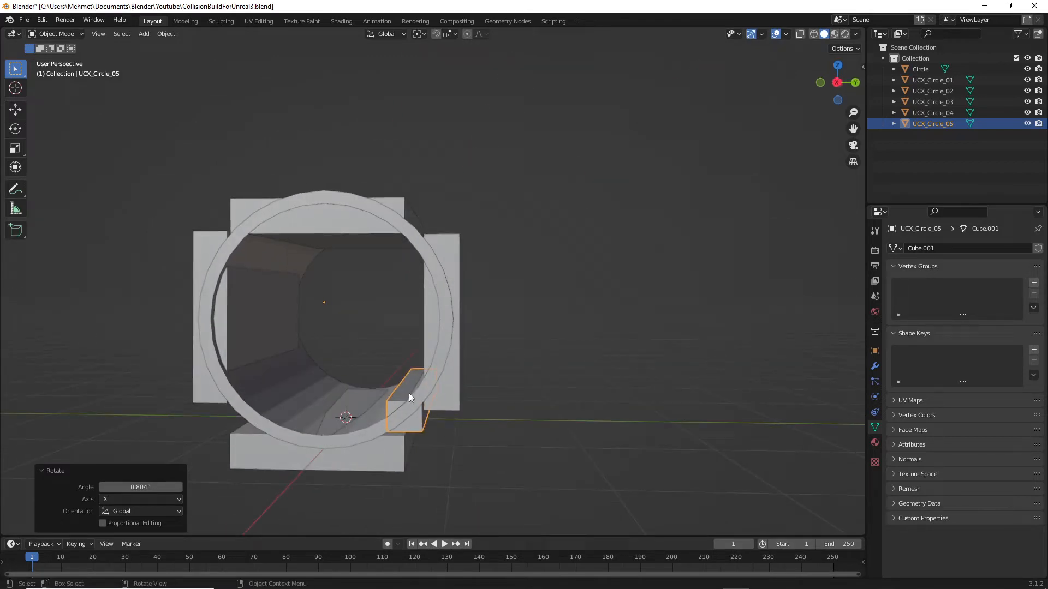
{"action": "middle_click_drag", "start_coordinate": [411, 396], "coordinate": [454, 404]}
{"action": "scroll", "coordinate": [613, 412], "scroll_direction": "up", "scroll_amount": 5}
{"action": "scroll", "coordinate": [640, 428], "scroll_direction": "down", "scroll_amount": 5}
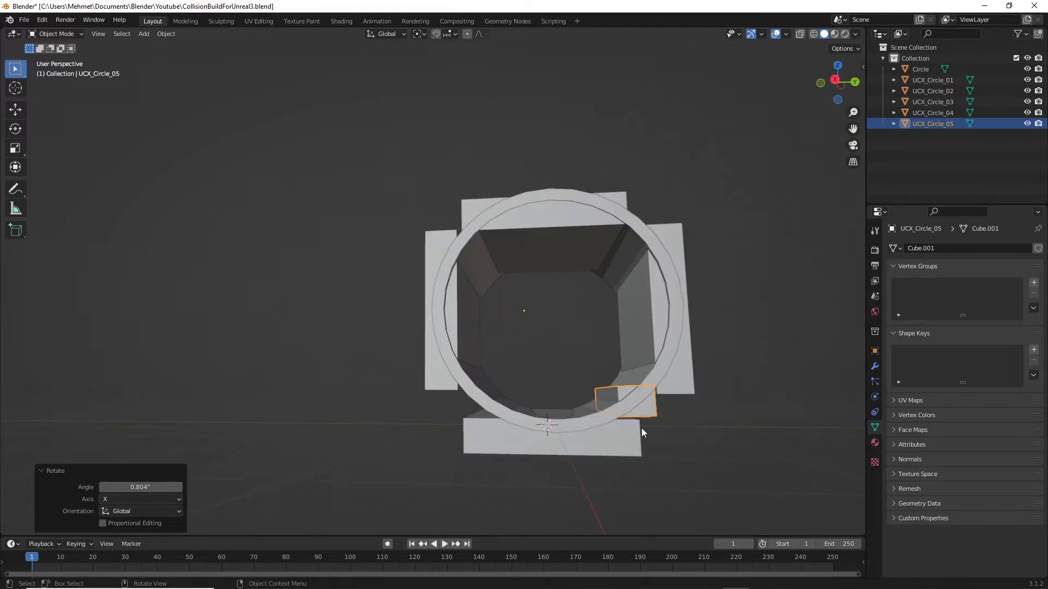
{"action": "middle_click_drag", "start_coordinate": [663, 420], "coordinate": [496, 375], "text": "shift"}
{"action": "scroll", "coordinate": [461, 397], "scroll_direction": "up", "scroll_amount": 5}
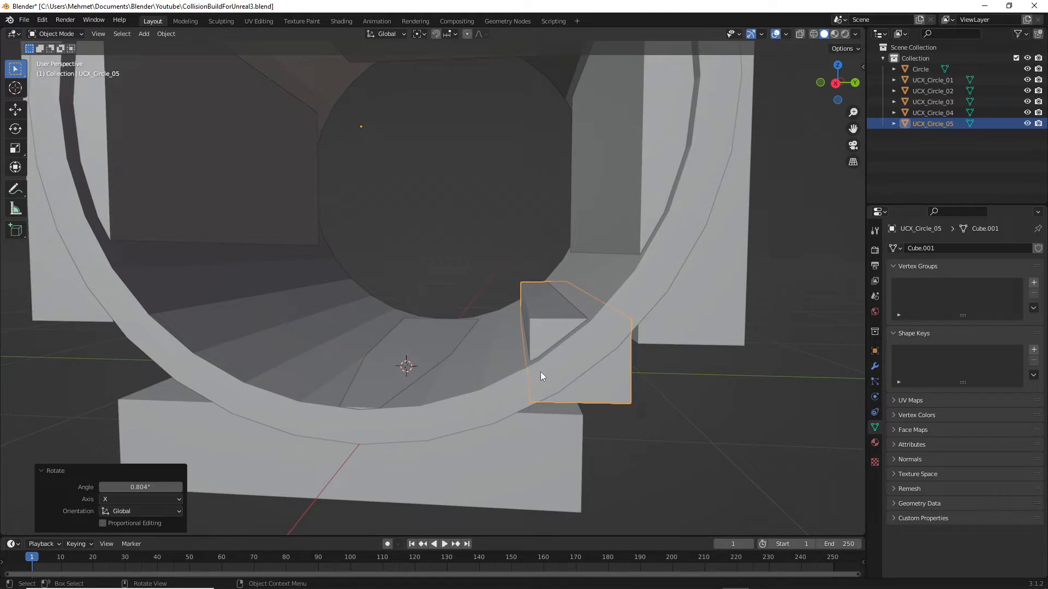
{"action": "middle_click_drag", "start_coordinate": [552, 359], "coordinate": [590, 328]}
{"action": "scroll", "coordinate": [549, 348], "scroll_direction": "down", "scroll_amount": 6}
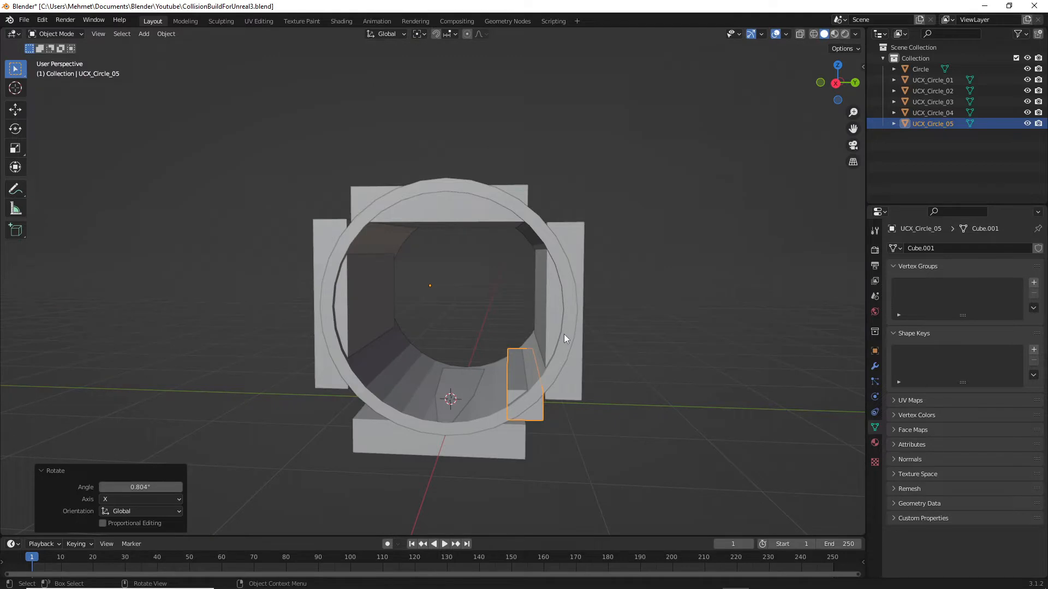
{"action": "scroll", "coordinate": [564, 334], "scroll_direction": "up", "scroll_amount": 4}
{"action": "scroll", "coordinate": [564, 336], "scroll_direction": "down", "scroll_amount": 4}
{"action": "middle_click_drag", "start_coordinate": [556, 358], "coordinate": [554, 349], "text": "shift"}
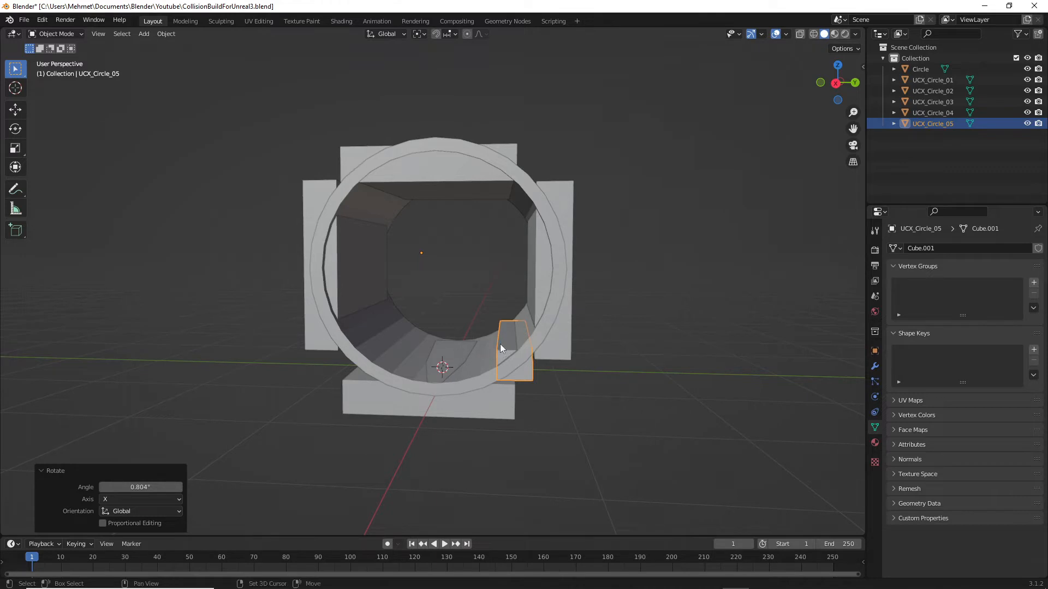
{"action": "middle_click_drag", "start_coordinate": [500, 344], "coordinate": [484, 352], "text": "shift"}
{"action": "scroll", "coordinate": [485, 352], "scroll_direction": "up", "scroll_amount": 4}
{"action": "scroll", "coordinate": [475, 361], "scroll_direction": "down", "scroll_amount": 4}
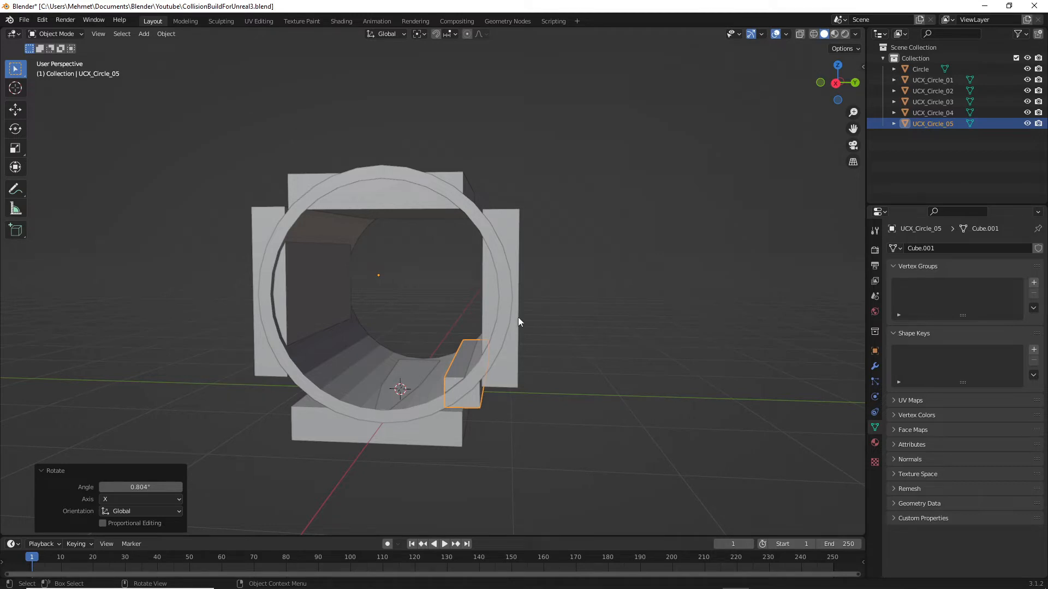
Step: Select the UCX_Circle_01, UCX_Circle_03 and UCX_Circle_02 boxes in turn and examine how they enclose the pipe
{"action": "left_click", "coordinate": [516, 239]}
{"action": "left_click", "coordinate": [455, 180]}
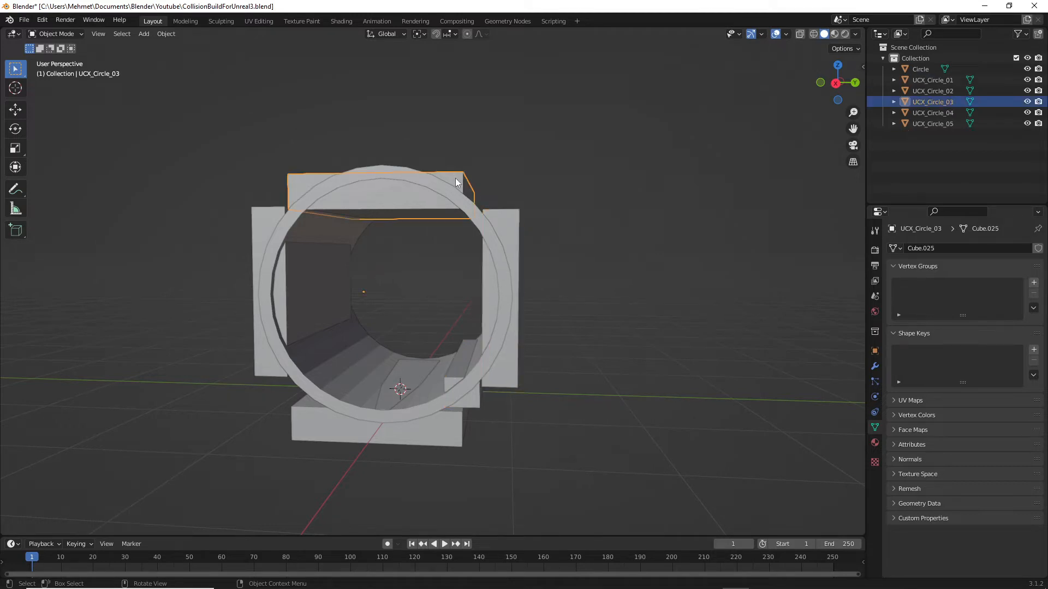
{"action": "left_click", "coordinate": [264, 219]}
{"action": "middle_click_drag", "start_coordinate": [290, 240], "coordinate": [409, 295]}
{"action": "scroll", "coordinate": [395, 272], "scroll_direction": "up", "scroll_amount": 5}
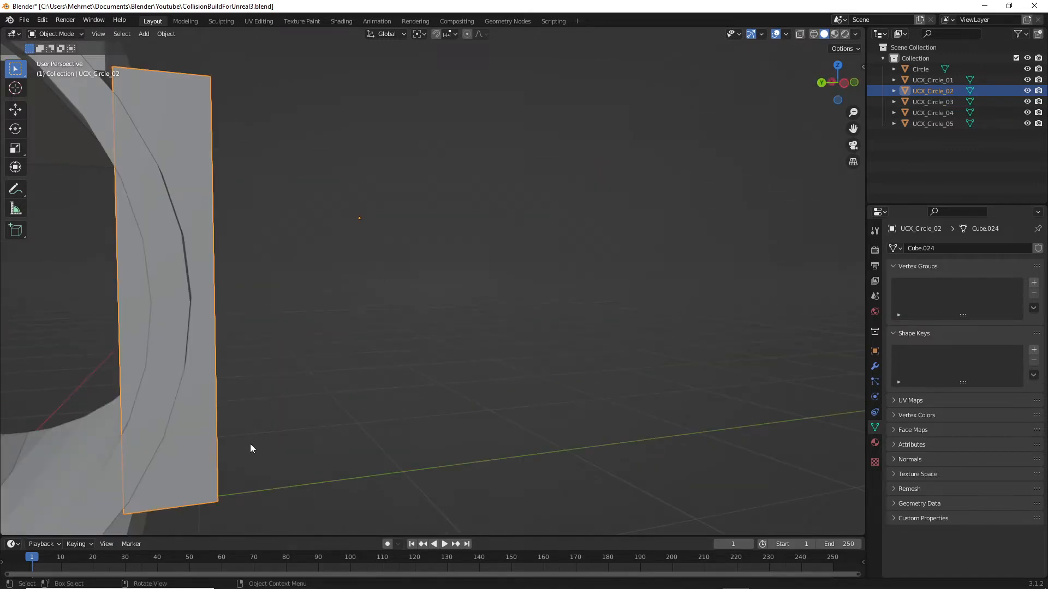
{"action": "middle_click_drag", "start_coordinate": [250, 444], "coordinate": [342, 346]}
{"action": "scroll", "coordinate": [162, 346], "scroll_direction": "down", "scroll_amount": 5}
{"action": "middle_click_drag", "start_coordinate": [162, 346], "coordinate": [325, 345]}
Step: Switch to the Unreal Engine documentation in Chrome, check the convex shape diagram, and minimize the browser to return to Blender
{"action": "key", "text": "alt+Tab"}
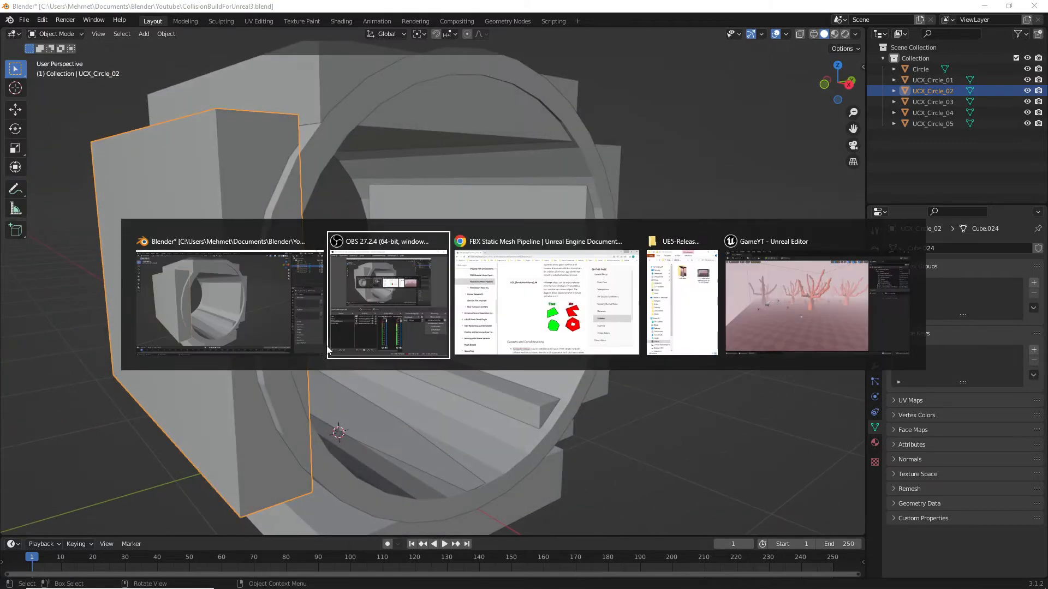
{"action": "key", "text": "alt+Tab"}
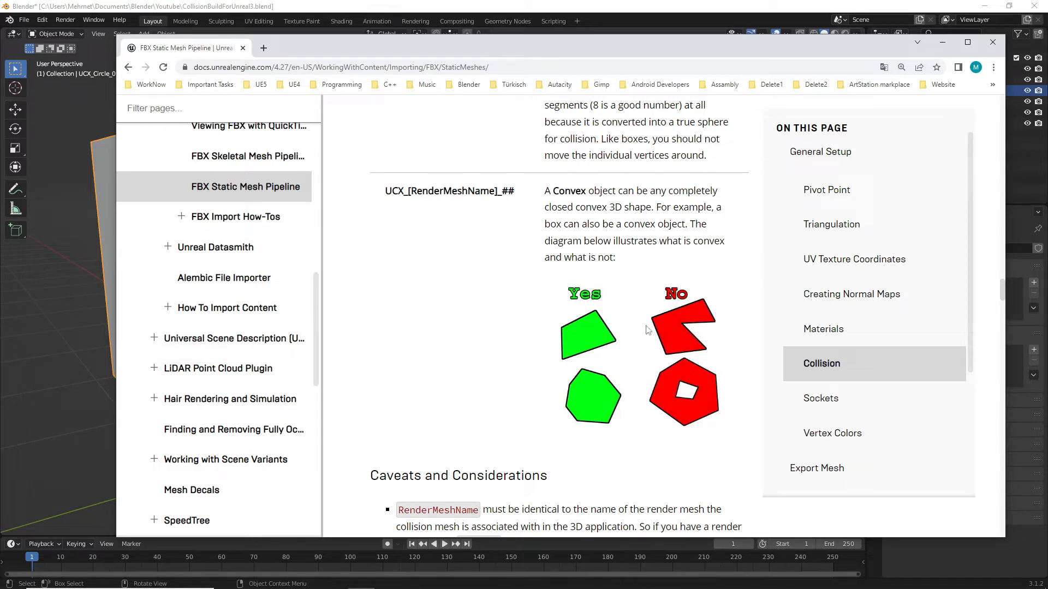
{"action": "left_click", "coordinate": [942, 43]}
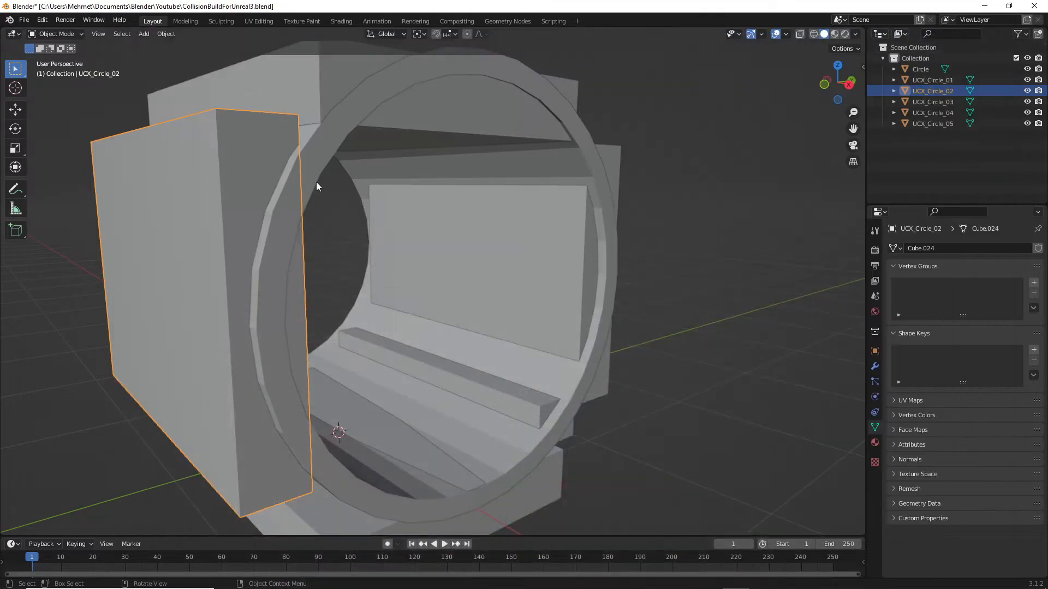
Step: Copy and paste the UCX_Circle_01 box and move the copy about 1.11 m in Y and -0.26 m in X, away from the pipe
{"action": "scroll", "coordinate": [611, 246], "scroll_direction": "down", "scroll_amount": 5}
{"action": "middle_click_drag", "start_coordinate": [597, 257], "coordinate": [524, 257]}
{"action": "left_click", "coordinate": [502, 275]}
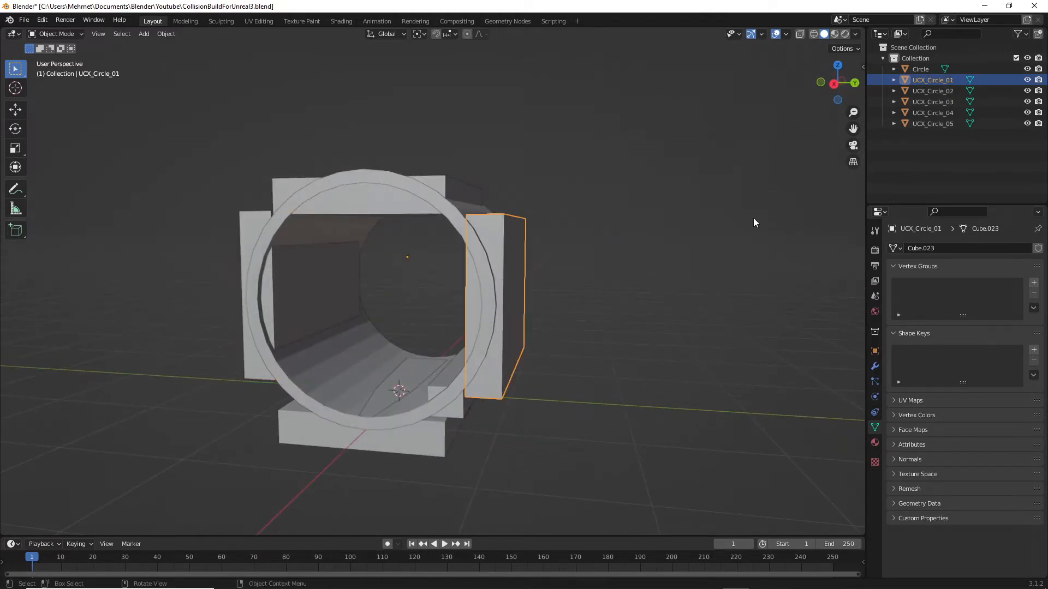
{"action": "right_click", "coordinate": [921, 79]}
{"action": "left_click", "coordinate": [879, 83]}
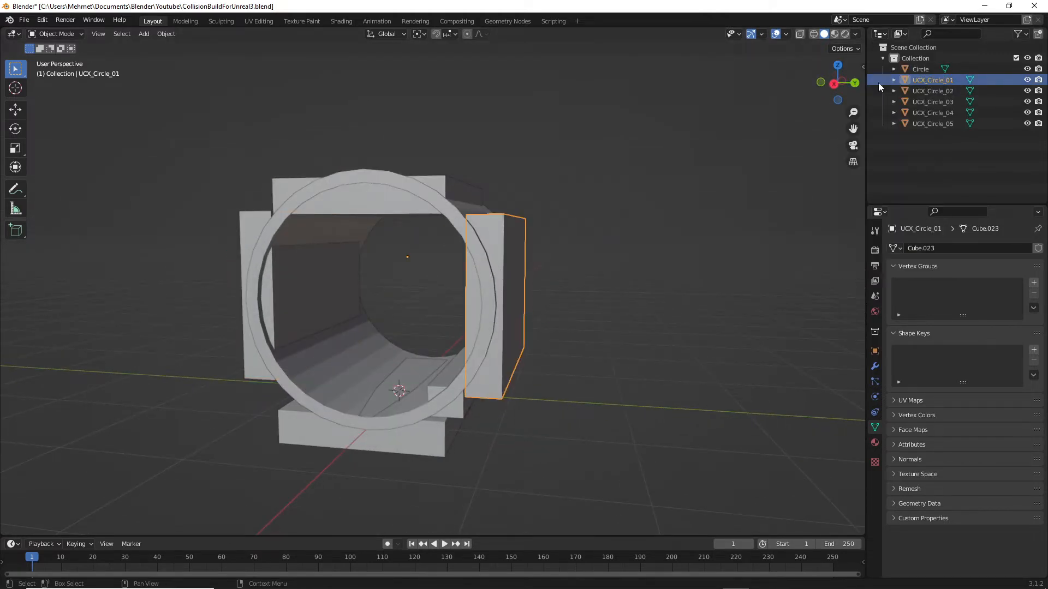
{"action": "key", "text": "ctrl+c"}
{"action": "key", "text": "ctrl+v"}
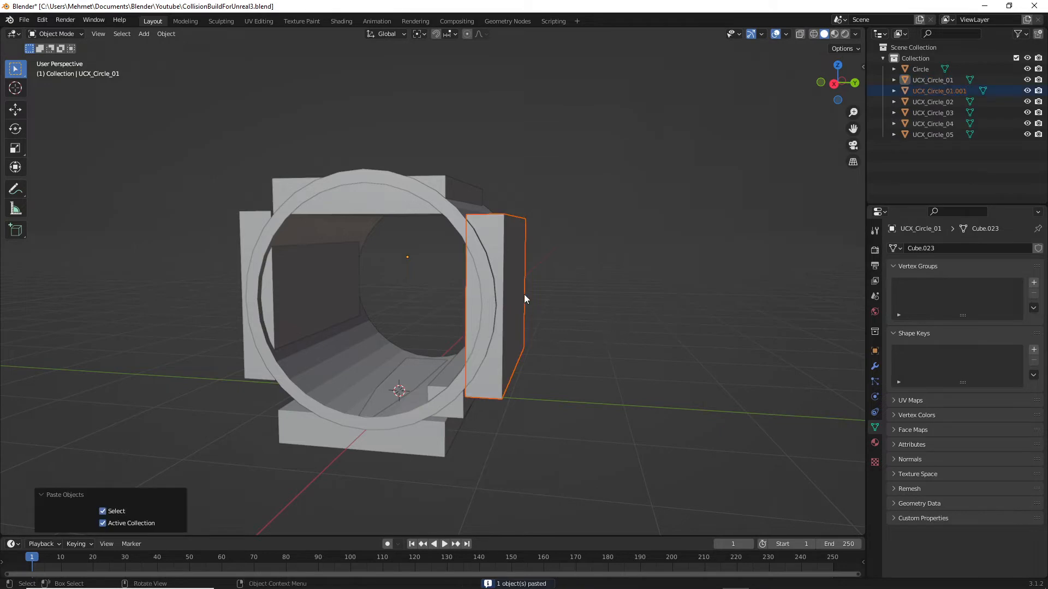
{"action": "key", "text": "g"}
{"action": "left_click", "coordinate": [641, 300]}
{"action": "middle_click_drag", "start_coordinate": [714, 316], "coordinate": [590, 325]}
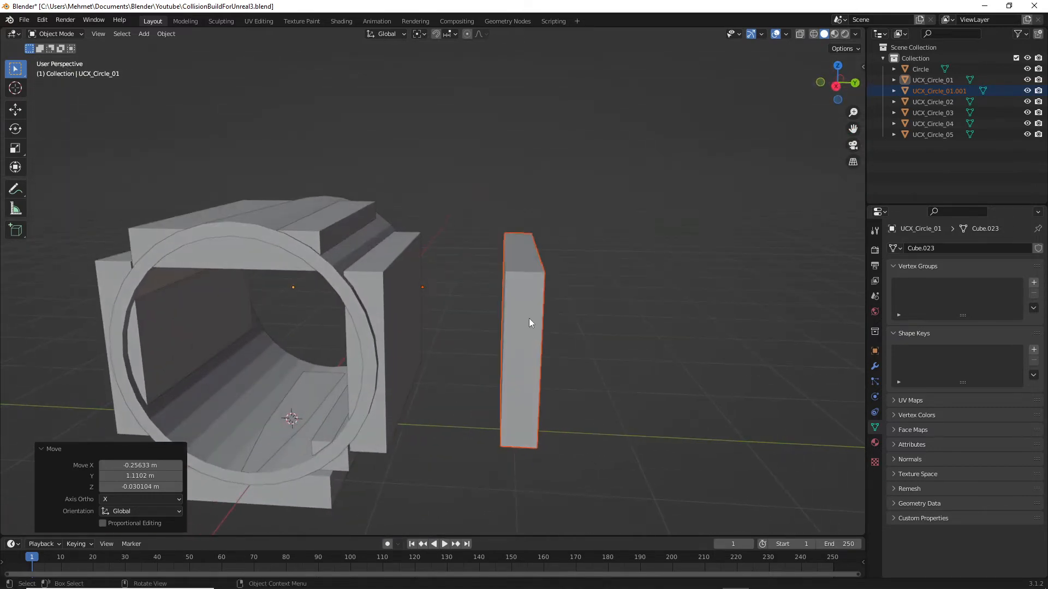
Step: Delete the pasted box copy and reselect the original UCX_Circle_01
{"action": "key", "text": "Delete"}
{"action": "middle_click_drag", "start_coordinate": [453, 365], "coordinate": [483, 355]}
{"action": "left_click", "coordinate": [448, 287]}
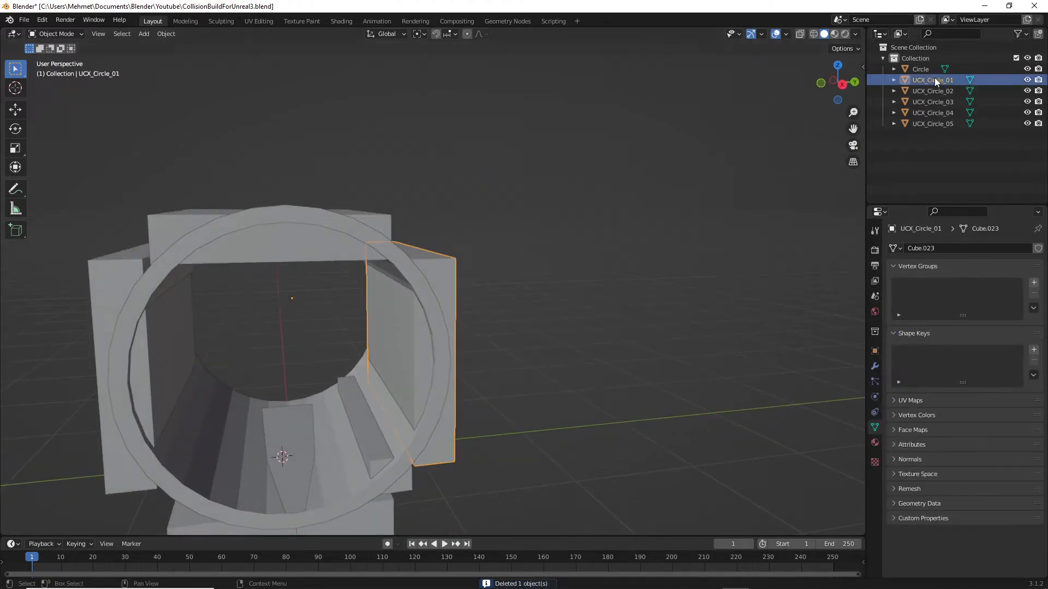
Step: Highlight the UCX prefix of UCX_[RenderMeshName]_## in the Chrome documentation and compare it with the UCX_Circle_01 object name in Blender
{"action": "key", "text": "alt+Tab"}
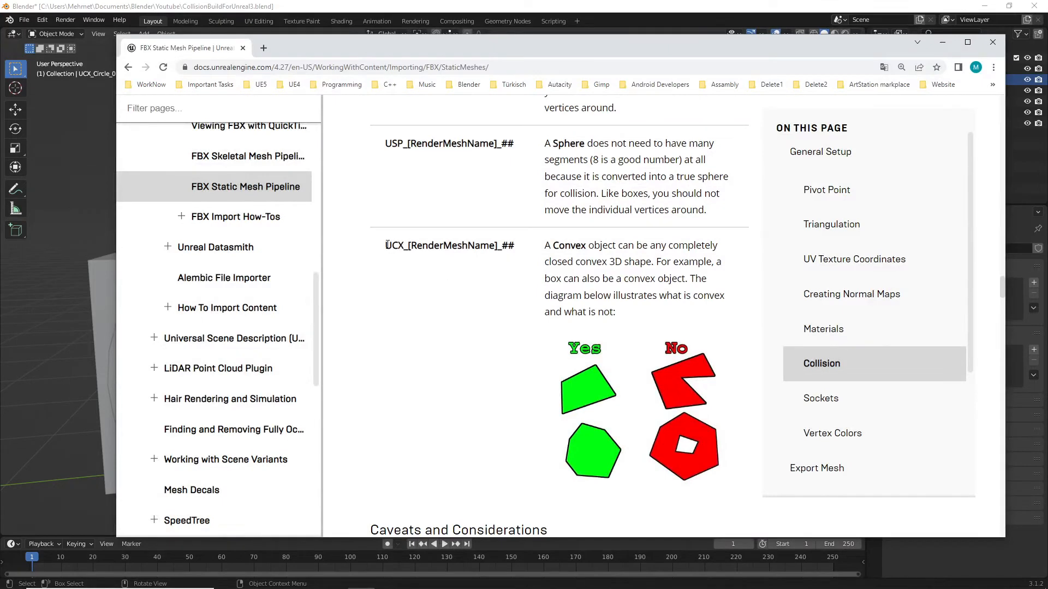
{"action": "left_click_drag", "start_coordinate": [385, 245], "coordinate": [406, 245]}
{"action": "key", "text": "alt+Tab"}
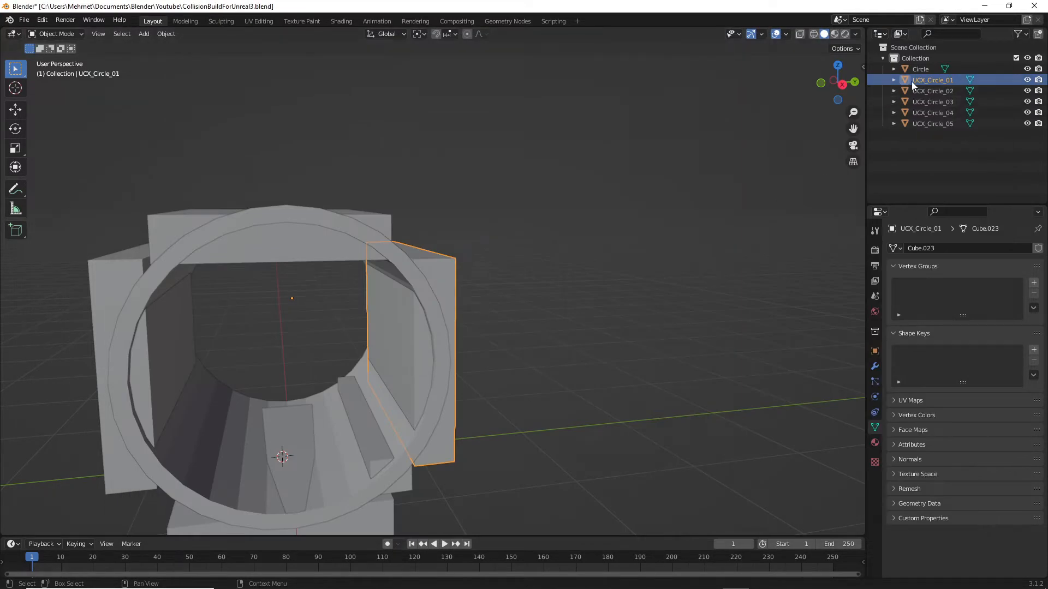
{"action": "key", "text": "alt+Tab"}
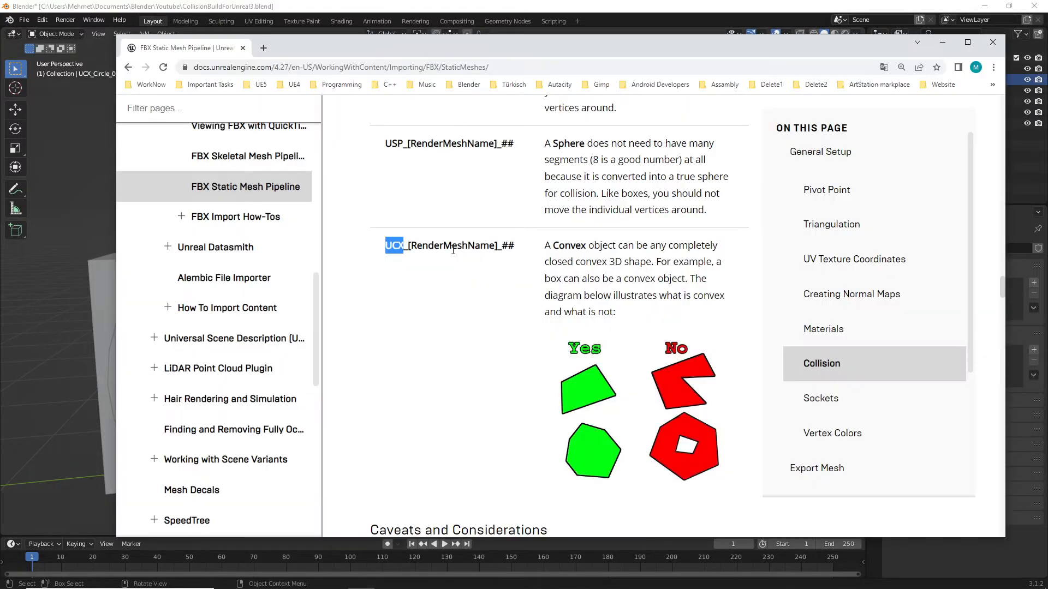
Step: Highlight the RenderMeshName part of the UCX pattern in the Chrome documentation and compare it with the Circle pipe and box names in Blender
{"action": "left_click_drag", "start_coordinate": [412, 245], "coordinate": [497, 245]}
{"action": "key", "text": "alt+Tab"}
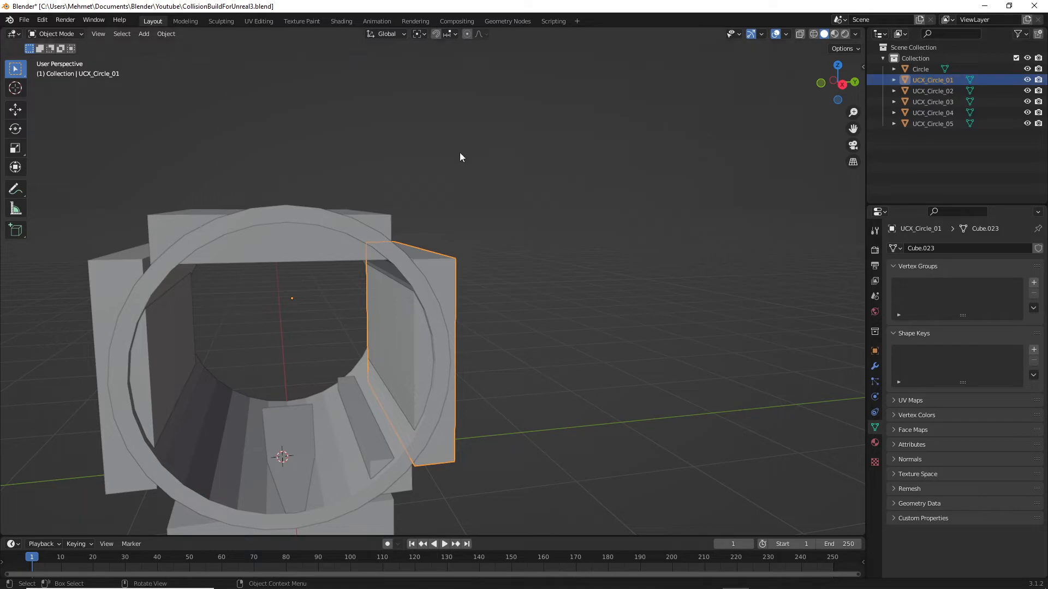
{"action": "left_click", "coordinate": [375, 224]}
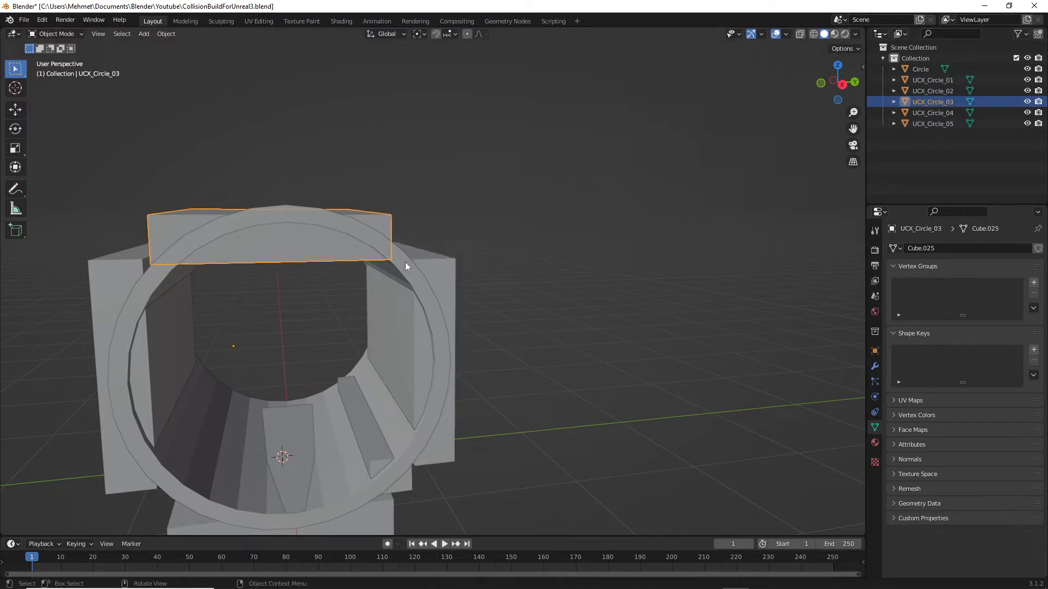
{"action": "middle_click_drag", "start_coordinate": [447, 244], "coordinate": [420, 268]}
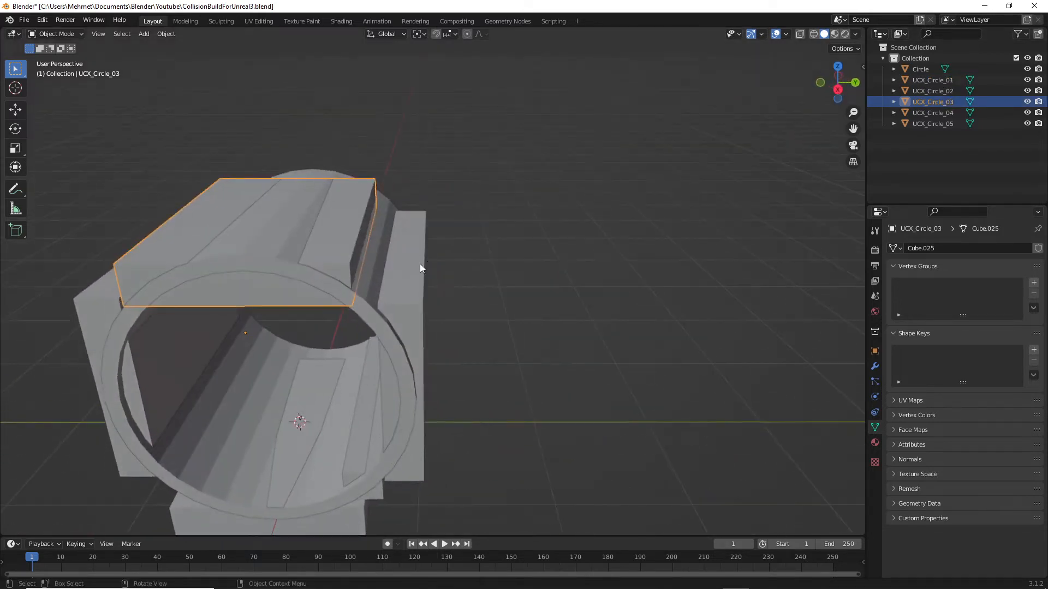
{"action": "left_click", "coordinate": [355, 301]}
{"action": "middle_click_drag", "start_coordinate": [375, 294], "coordinate": [430, 249]}
{"action": "left_click", "coordinate": [418, 266]}
{"action": "left_click", "coordinate": [429, 263]}
{"action": "key", "text": "KP_Decimal"}
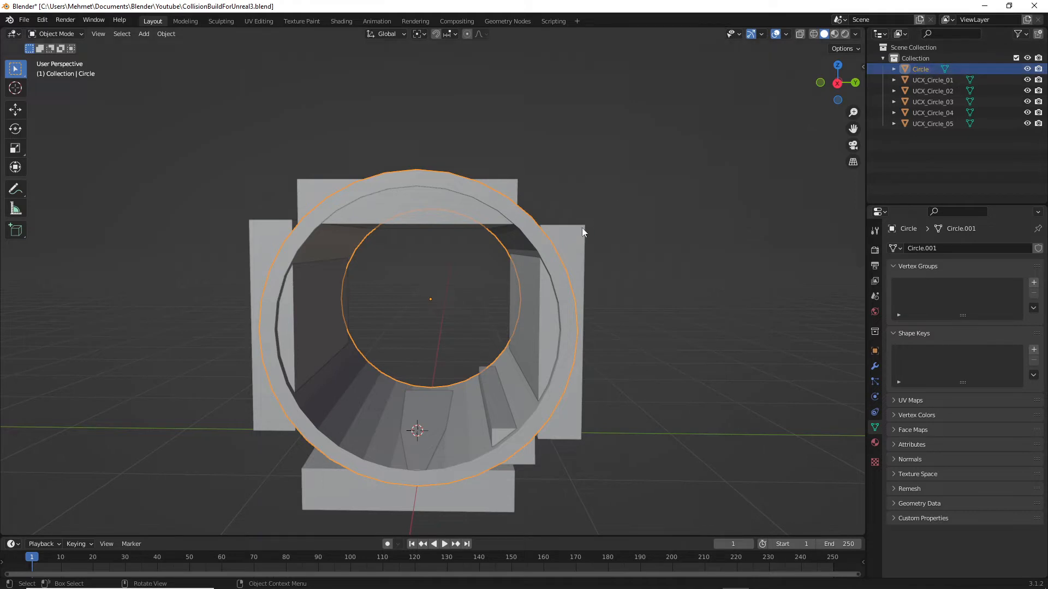
{"action": "left_click", "coordinate": [512, 192]}
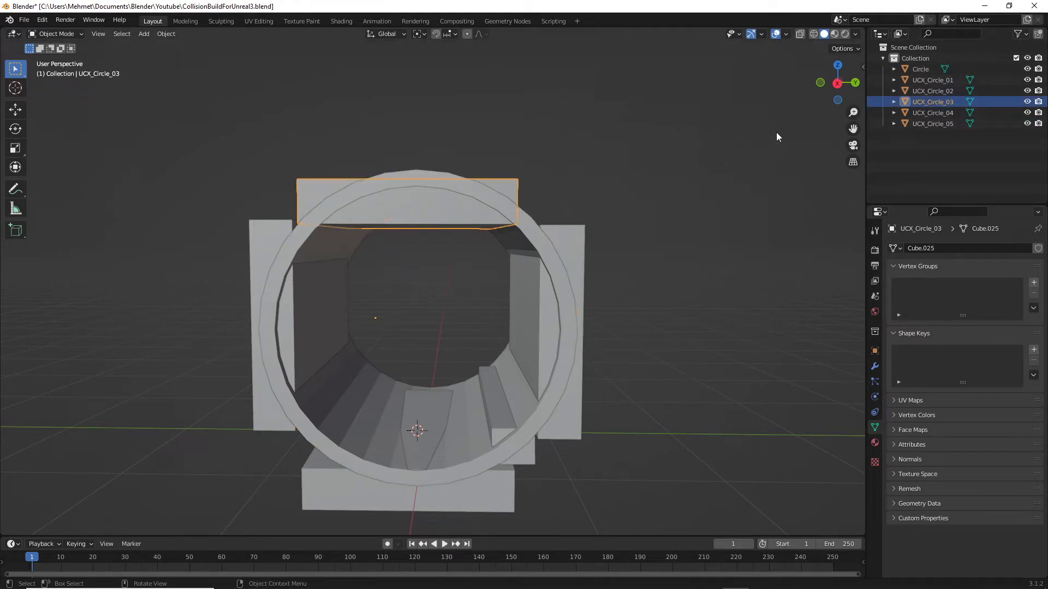
Step: Highlight the ## suffix of UCX_[RenderMeshName]_## in the Chrome documentation and compare it with the numbered UCX_Circle boxes in Blender
{"action": "key", "text": "alt+Tab"}
{"action": "left_click_drag", "start_coordinate": [501, 246], "coordinate": [515, 245]}
{"action": "left_click", "coordinate": [501, 246]}
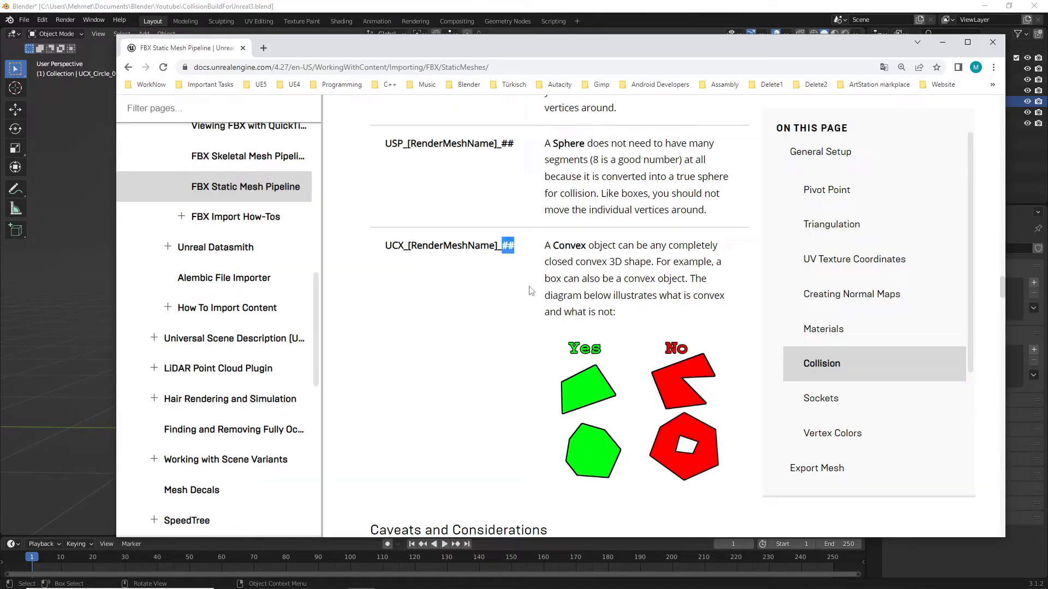
{"action": "key", "text": "alt+Tab"}
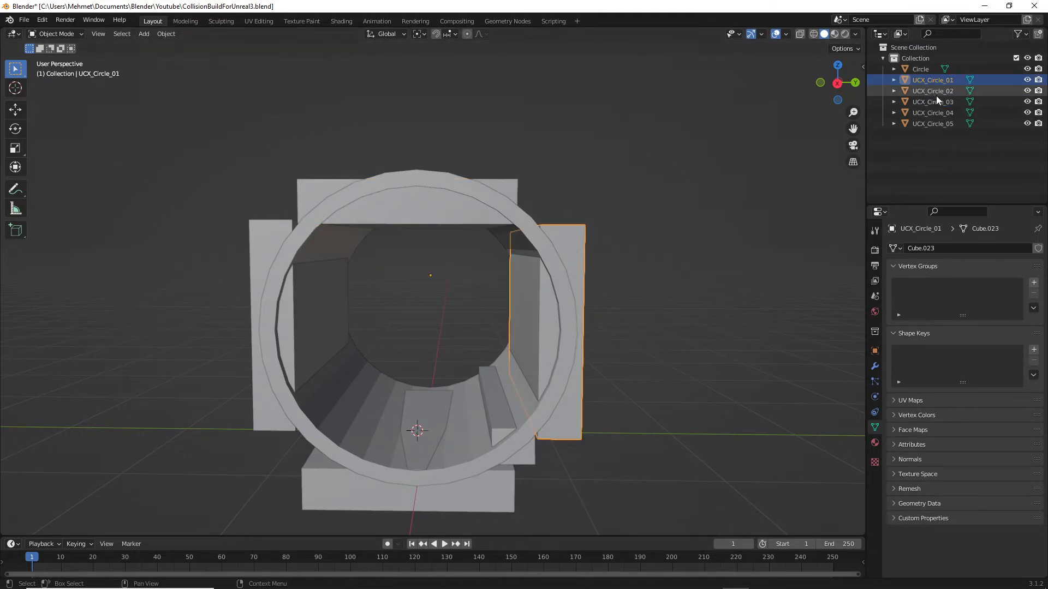
{"action": "left_click", "coordinate": [937, 113]}
{"action": "left_click", "coordinate": [933, 124]}
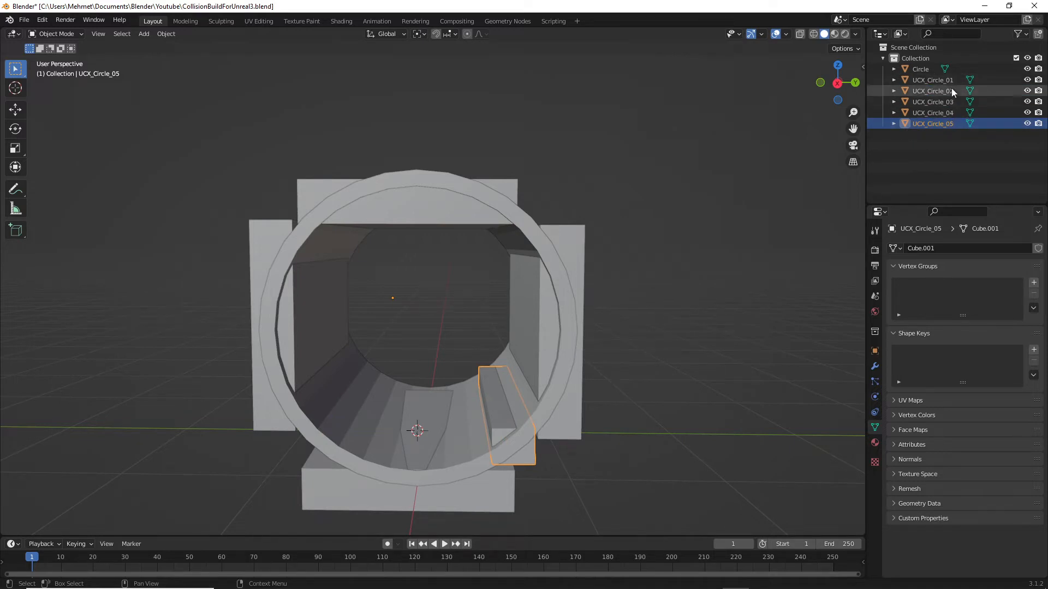
{"action": "left_click", "coordinate": [578, 254]}
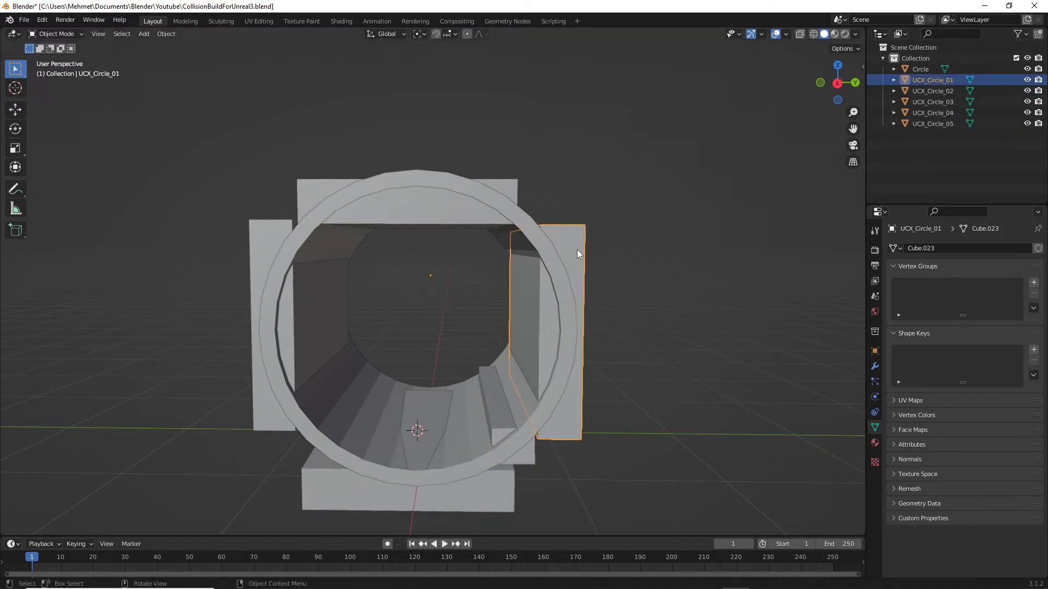
{"action": "left_click", "coordinate": [492, 483]}
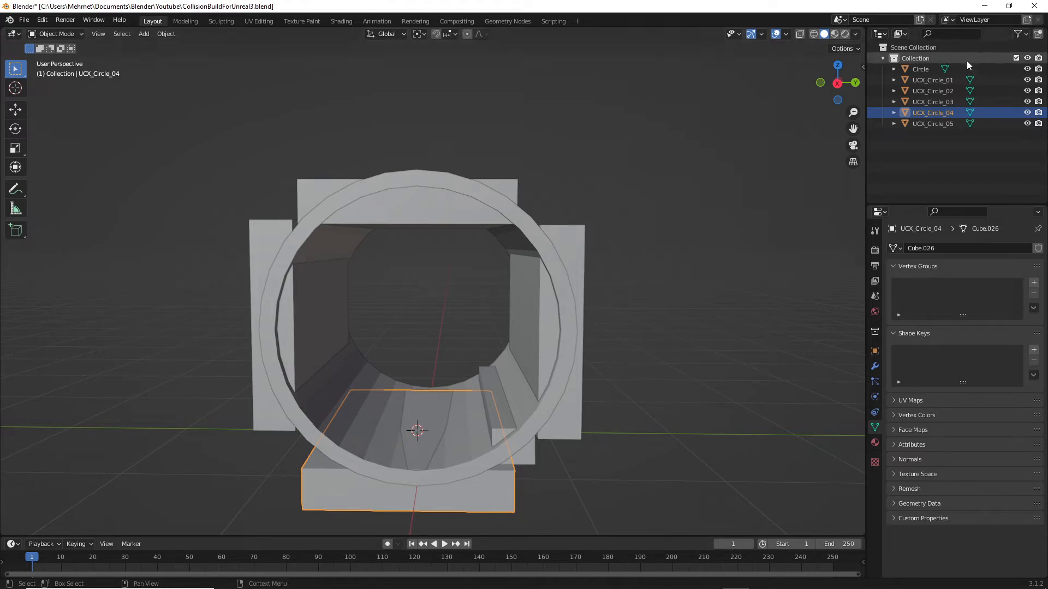
Step: Select UCX_Circle_01 through UCX_Circle_05 together to view the whole set of collision boxes, and clear the selection
{"action": "left_click", "coordinate": [933, 80]}
{"action": "left_click", "coordinate": [930, 124], "text": "shift"}
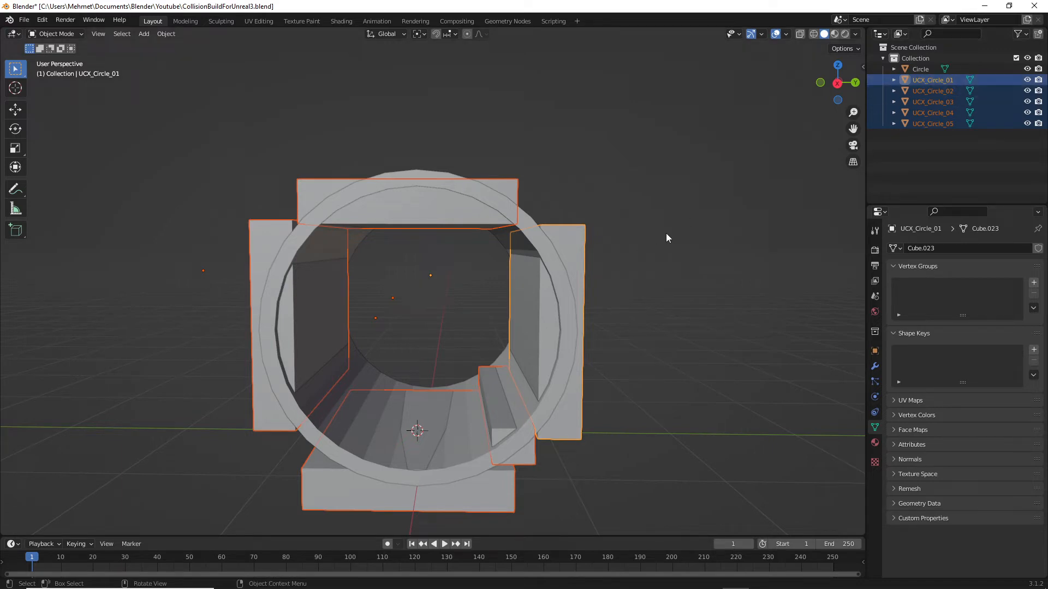
{"action": "scroll", "coordinate": [578, 278], "scroll_direction": "up", "scroll_amount": 4}
{"action": "scroll", "coordinate": [577, 278], "scroll_direction": "down", "scroll_amount": 4}
{"action": "left_click", "coordinate": [920, 152]}
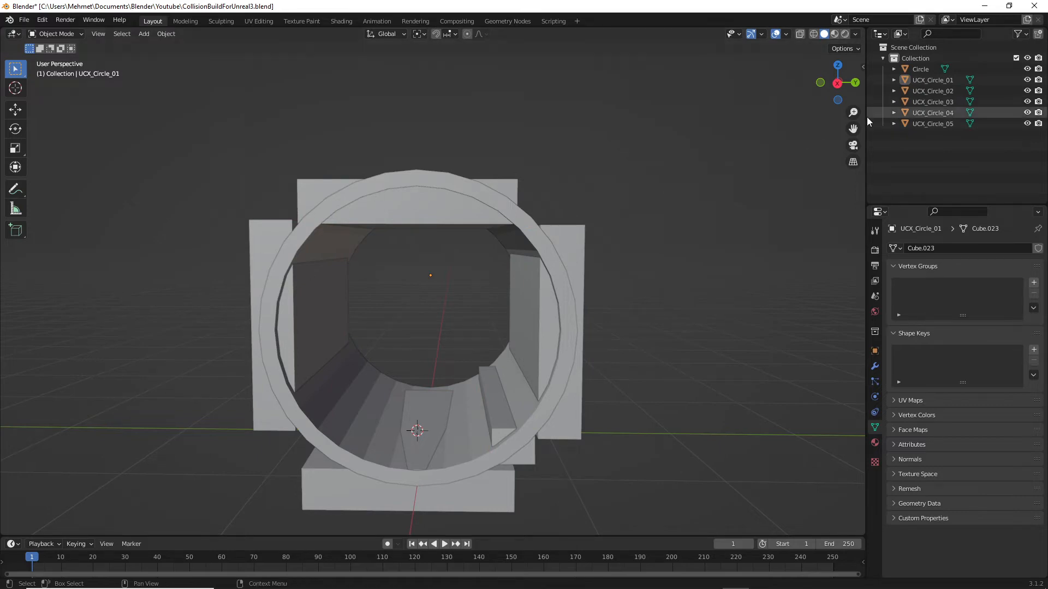
{"action": "key", "text": "alt+Tab"}
{"action": "key", "text": "alt+Tab"}
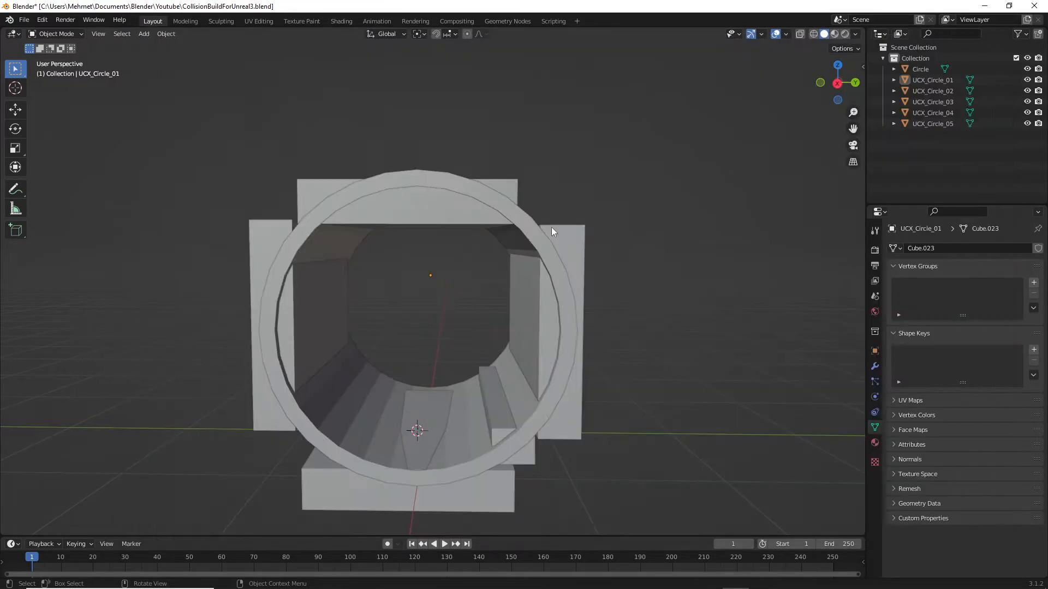
{"action": "scroll", "coordinate": [558, 271], "scroll_direction": "down", "scroll_amount": 8}
{"action": "scroll", "coordinate": [555, 280], "scroll_direction": "up", "scroll_amount": 8}
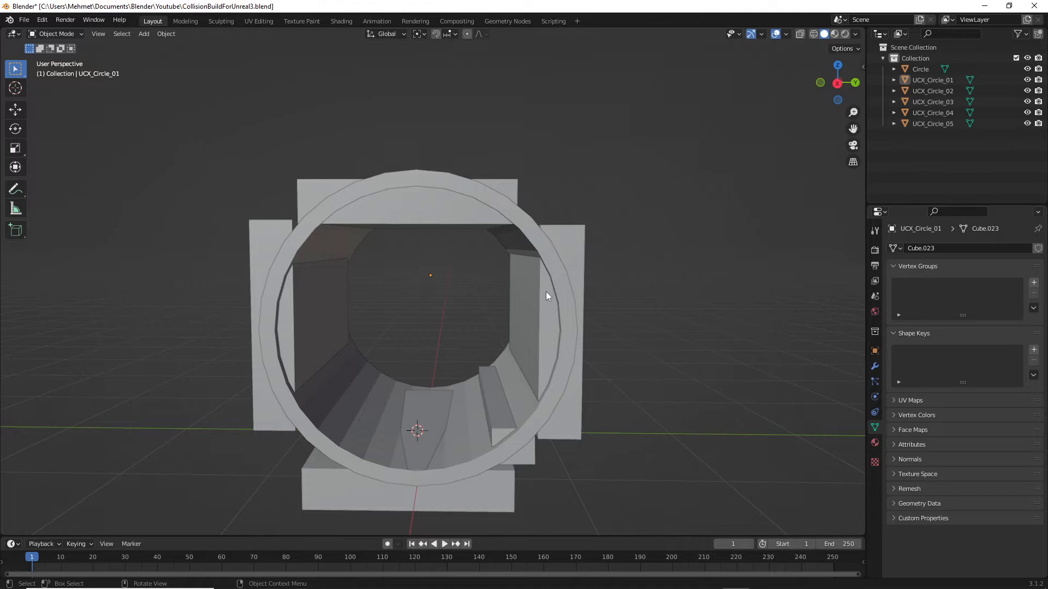
Step: Select the Circle pipe and the individual UCX_Circle boxes one after another to match each name to its mesh
{"action": "left_click", "coordinate": [557, 259]}
{"action": "left_click", "coordinate": [570, 251]}
{"action": "left_click", "coordinate": [528, 215]}
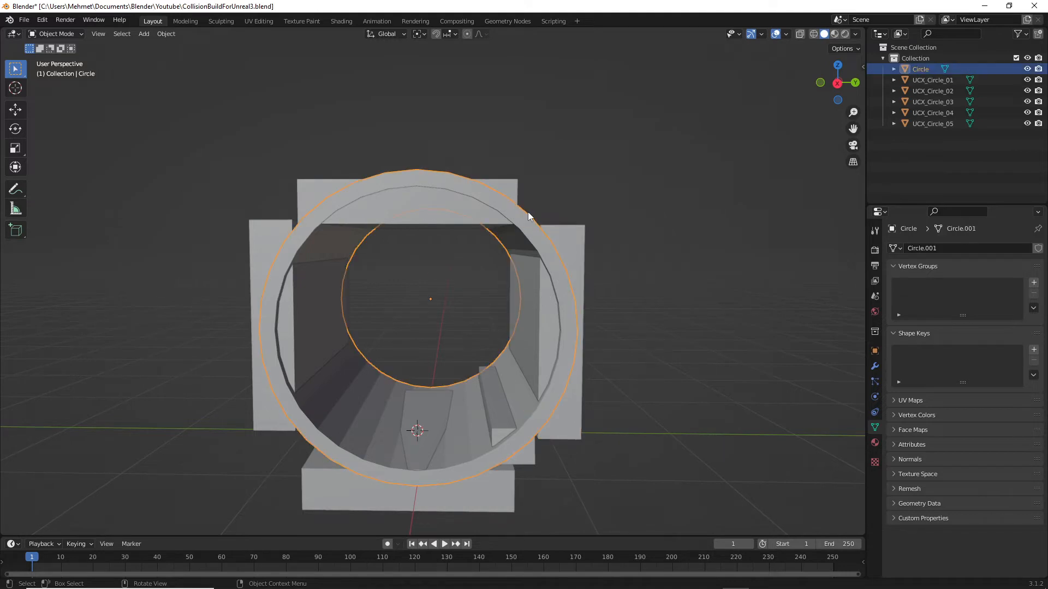
{"action": "left_click", "coordinate": [529, 214]}
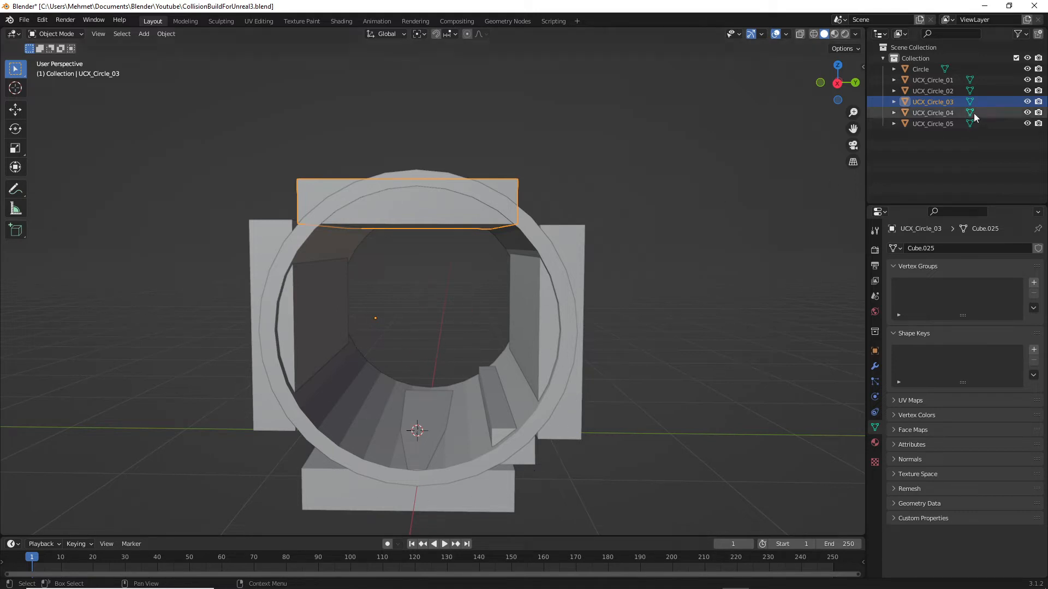
{"action": "left_click", "coordinate": [929, 112]}
{"action": "left_click", "coordinate": [932, 122]}
{"action": "left_click", "coordinate": [931, 91]}
{"action": "left_click", "coordinate": [937, 80]}
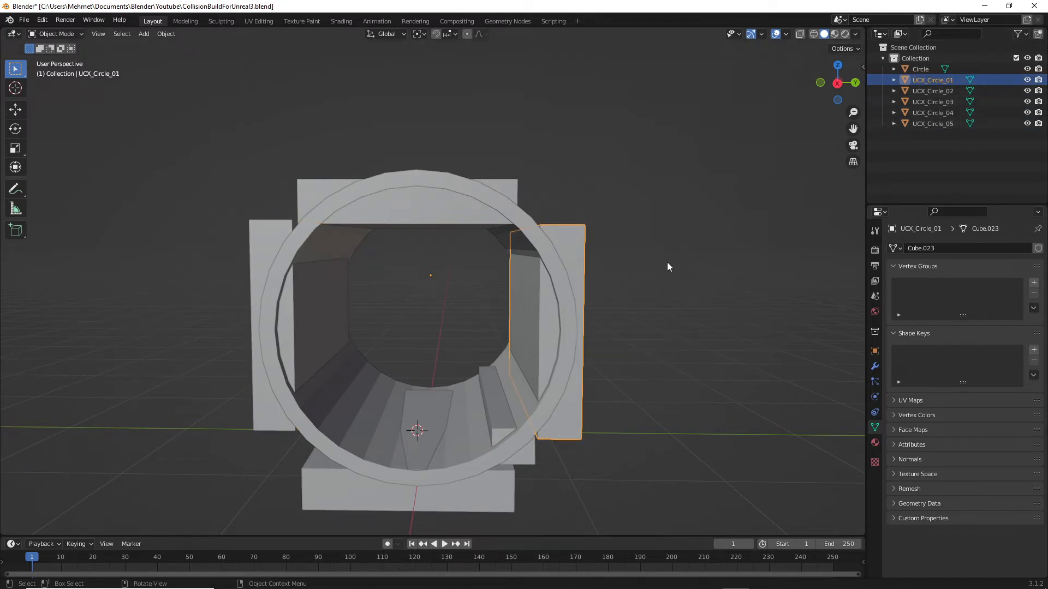
Step: Inspect the pipe's hollow interior and the surrounding collision boxes up close, using walk navigation to approach the opening
{"action": "scroll", "coordinate": [649, 261], "scroll_direction": "down", "scroll_amount": 5}
{"action": "scroll", "coordinate": [448, 322], "scroll_direction": "up", "scroll_amount": 5}
{"action": "scroll", "coordinate": [530, 317], "scroll_direction": "up", "scroll_amount": 3}
{"action": "scroll", "coordinate": [535, 310], "scroll_direction": "down", "scroll_amount": 2}
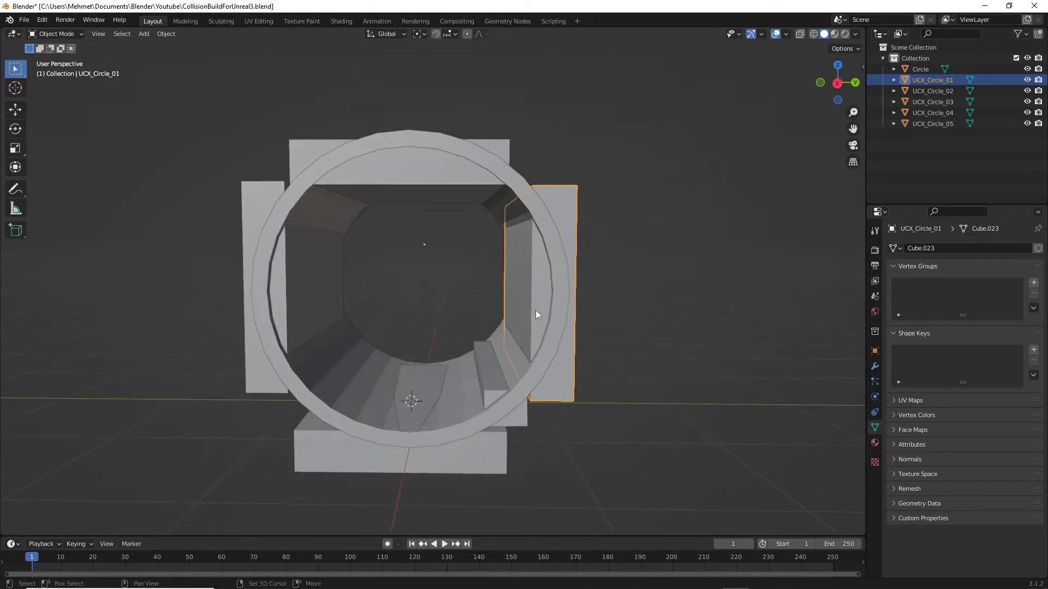
{"action": "scroll", "coordinate": [518, 329], "scroll_direction": "up", "scroll_amount": 5}
{"action": "scroll", "coordinate": [519, 330], "scroll_direction": "down", "scroll_amount": 7}
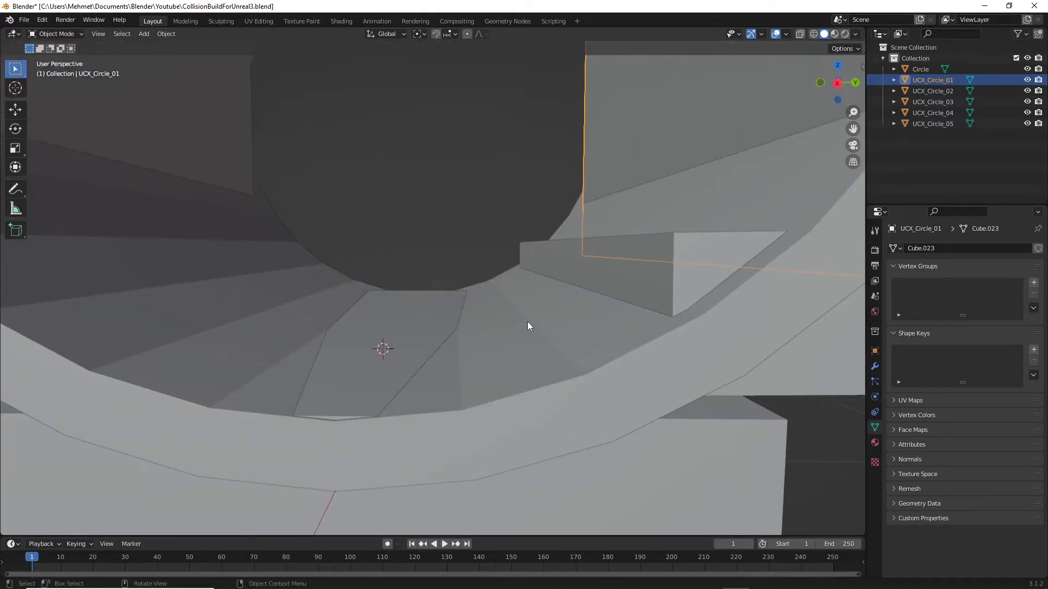
{"action": "key", "text": "shift+grave"}
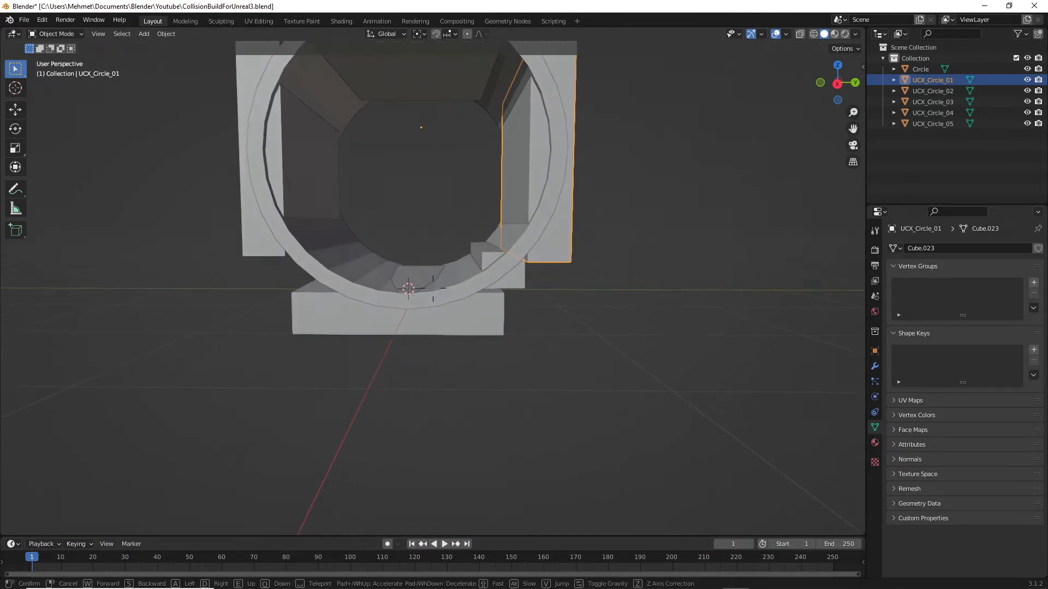
{"action": "key", "text": "w"}
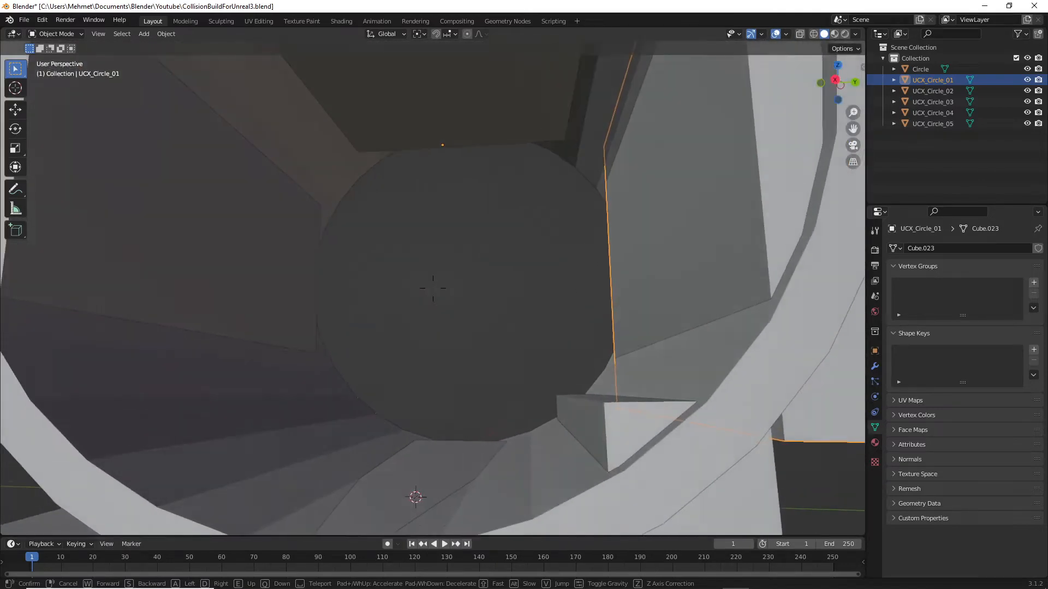
{"action": "left_click", "coordinate": [478, 307]}
{"action": "scroll", "coordinate": [478, 306], "scroll_direction": "down", "scroll_amount": 10}
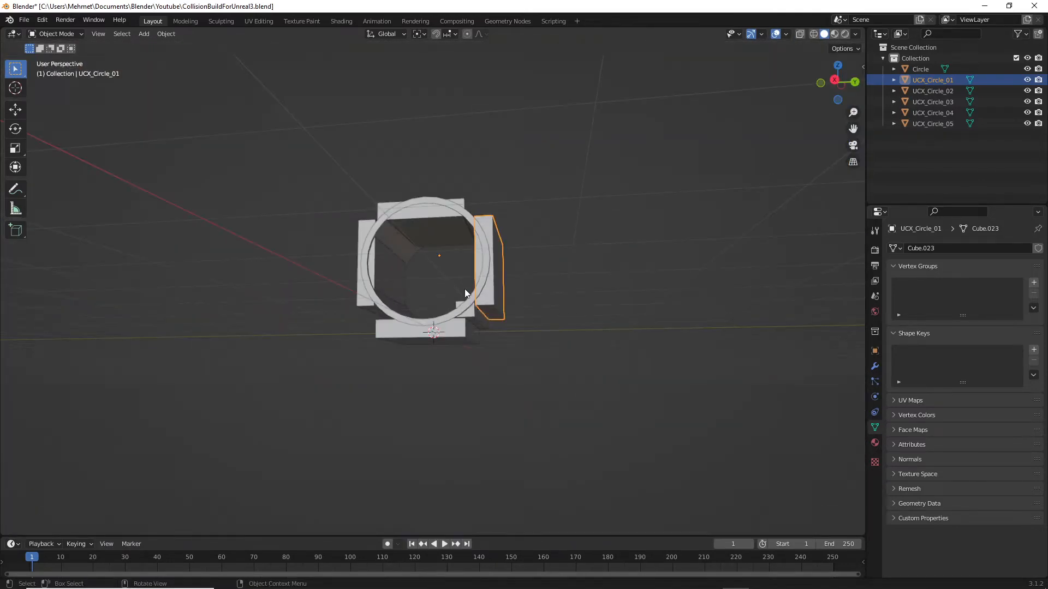
{"action": "scroll", "coordinate": [465, 289], "scroll_direction": "up", "scroll_amount": 4}
{"action": "middle_click_drag", "start_coordinate": [473, 269], "coordinate": [473, 323]}
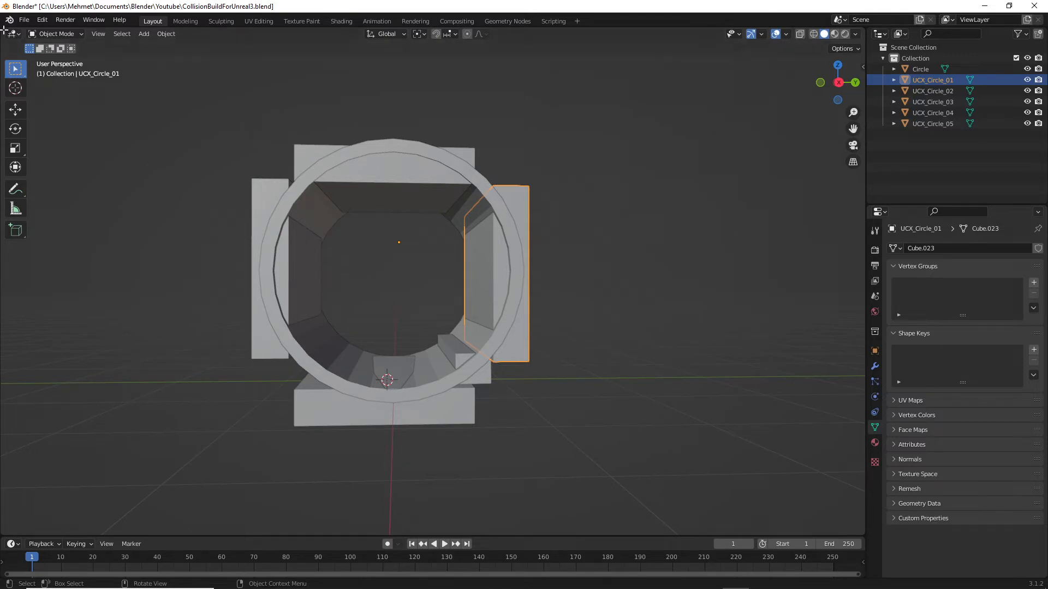
Step: Select the Circle pipe together with UCX_Circle_01 through UCX_Circle_05 and start an FBX export
{"action": "left_click", "coordinate": [24, 20]}
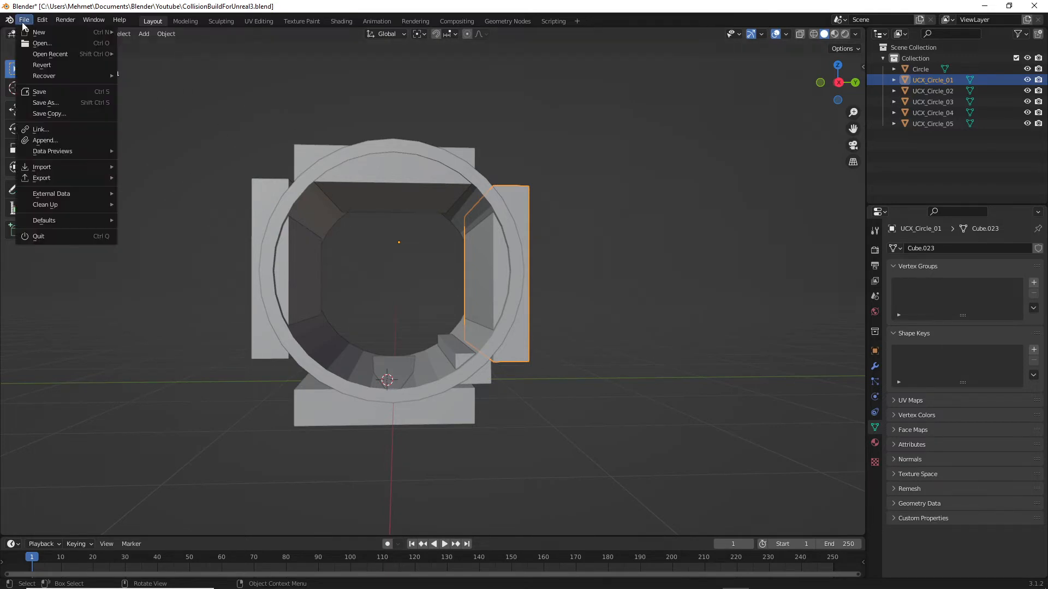
{"action": "left_click", "coordinate": [928, 124], "text": "shift"}
{"action": "left_click", "coordinate": [921, 67]}
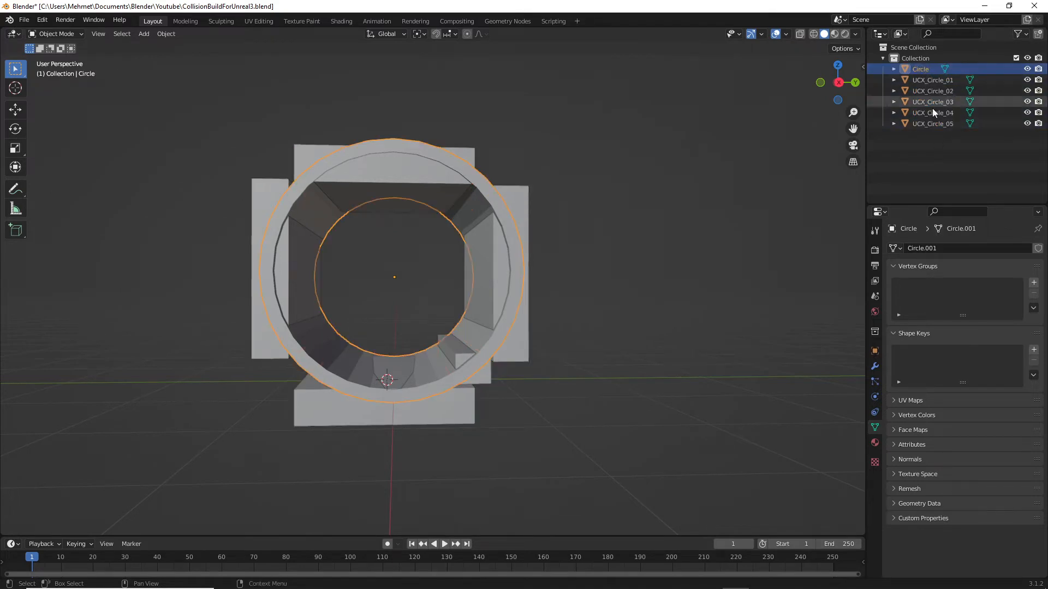
{"action": "left_click", "coordinate": [925, 123], "text": "shift"}
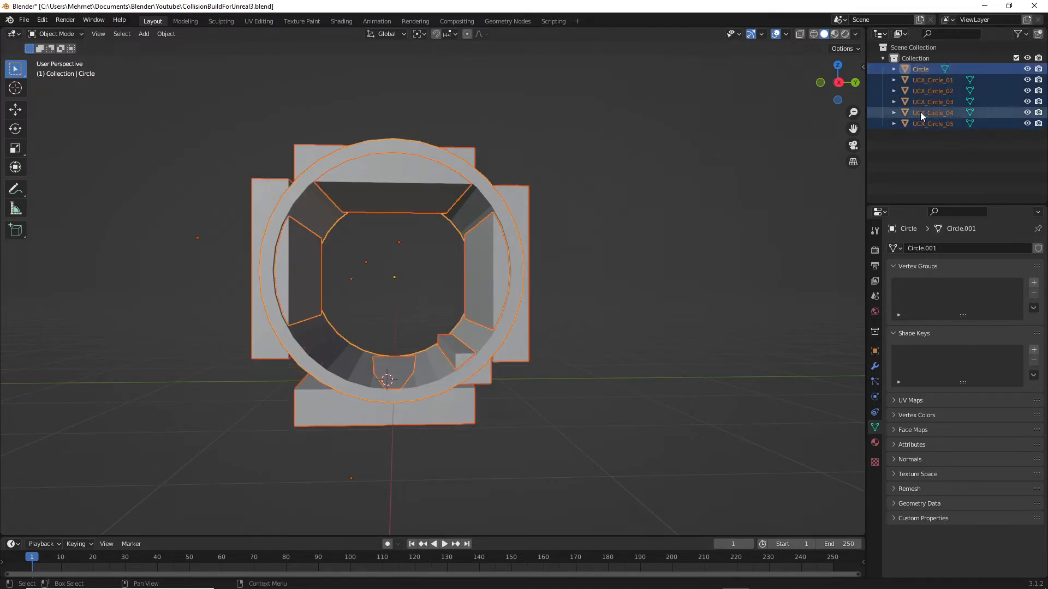
{"action": "left_click", "coordinate": [24, 19]}
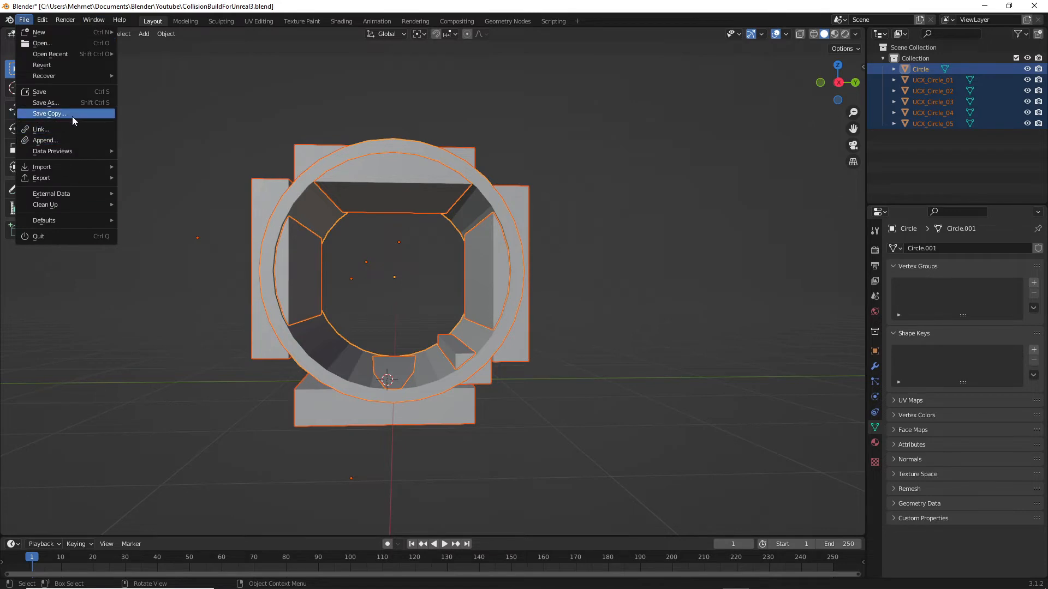
{"action": "mouse_move", "coordinate": [67, 178]}
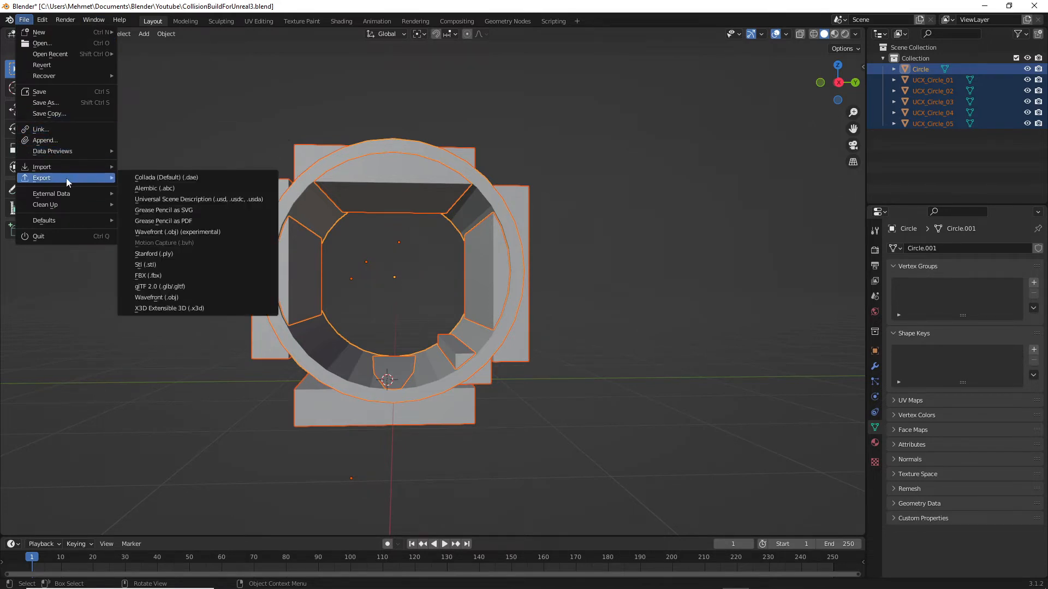
{"action": "left_click", "coordinate": [167, 276]}
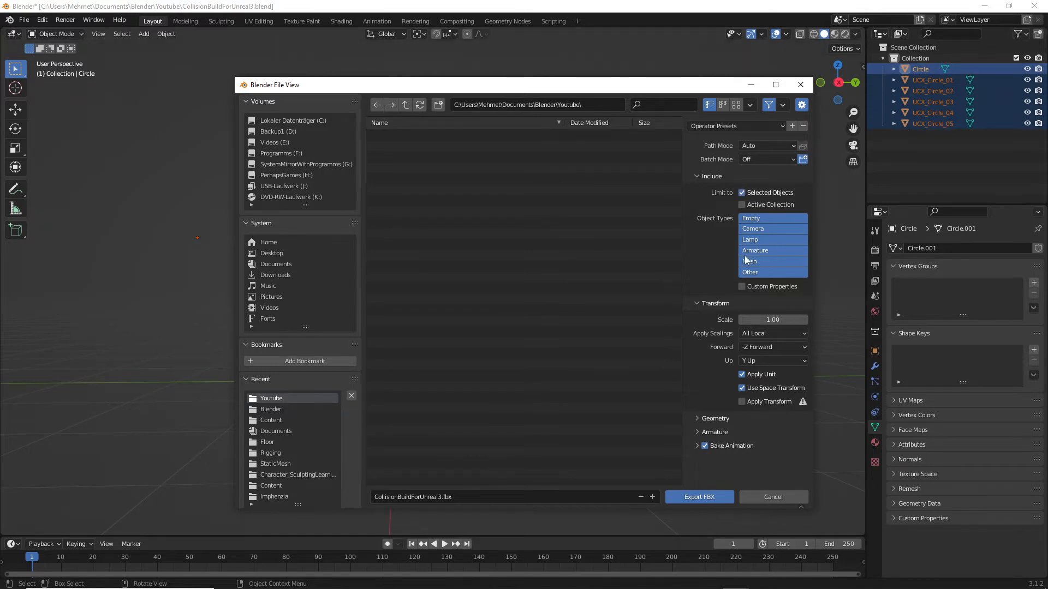
Step: Limit the FBX export to Mesh objects and set the transform to X Forward, Z Up, with Apply Transform enabled
{"action": "left_click", "coordinate": [762, 261]}
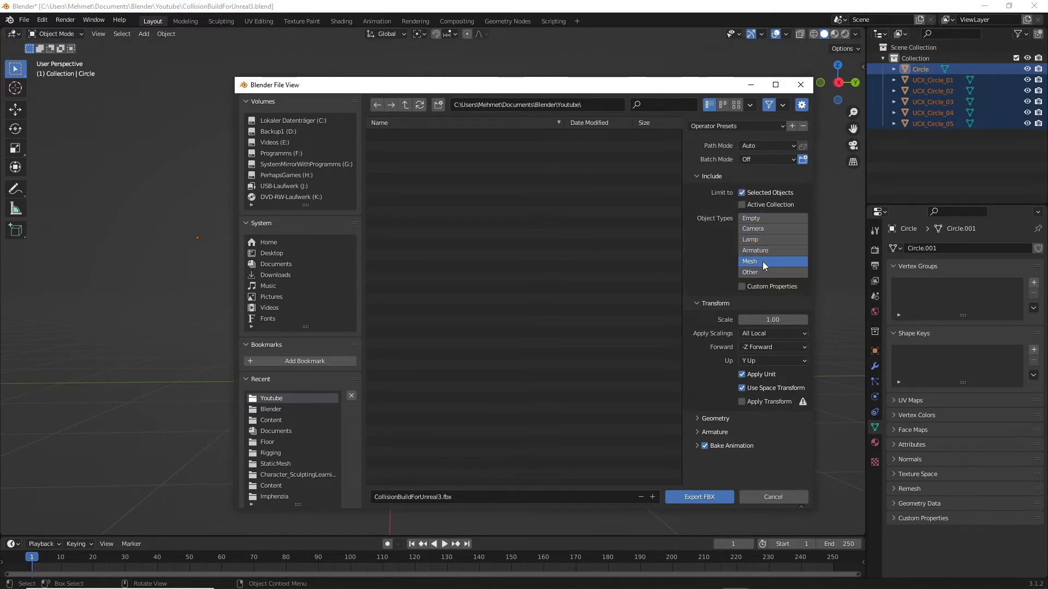
{"action": "left_click", "coordinate": [762, 347]}
{"action": "left_click", "coordinate": [768, 360]}
{"action": "left_click", "coordinate": [762, 361]}
{"action": "left_click", "coordinate": [773, 394]}
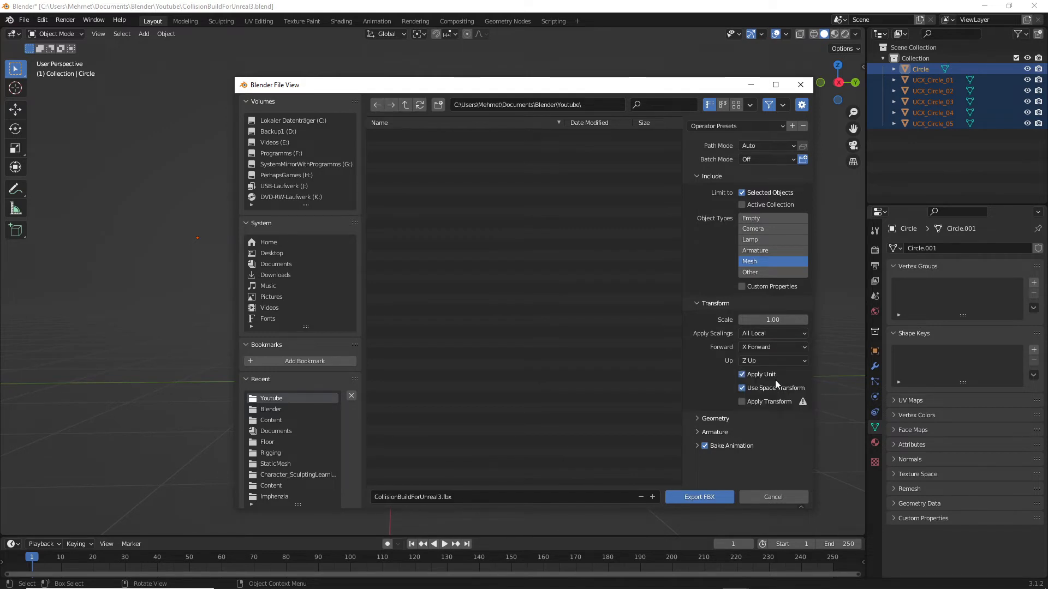
{"action": "left_click", "coordinate": [745, 403]}
Step: Set the FBX geometry smoothing to Face, review the remaining geometry options, and collapse that section
{"action": "left_click", "coordinate": [697, 419]}
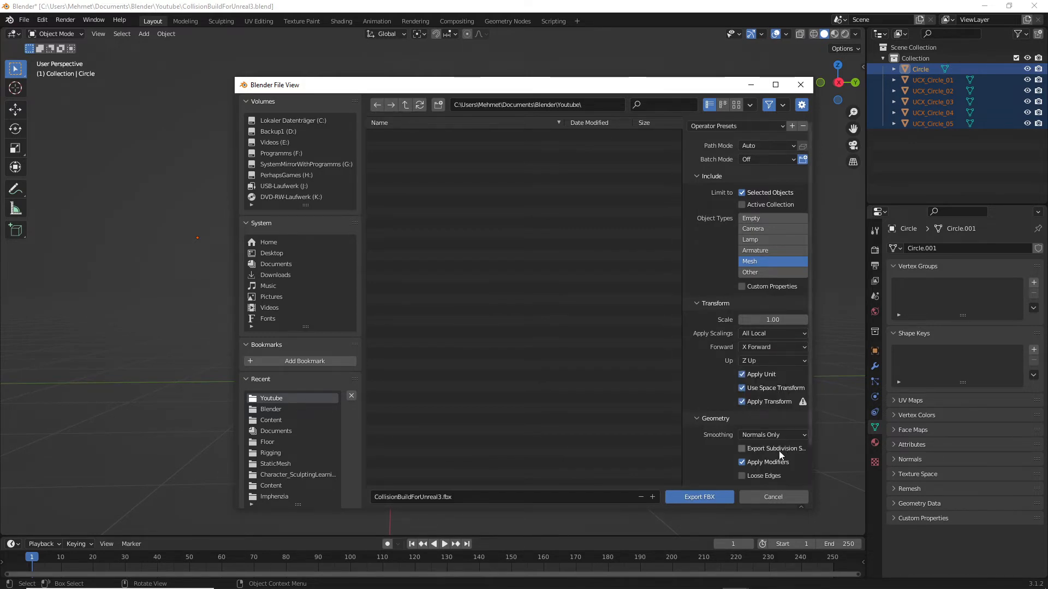
{"action": "left_click", "coordinate": [780, 436]}
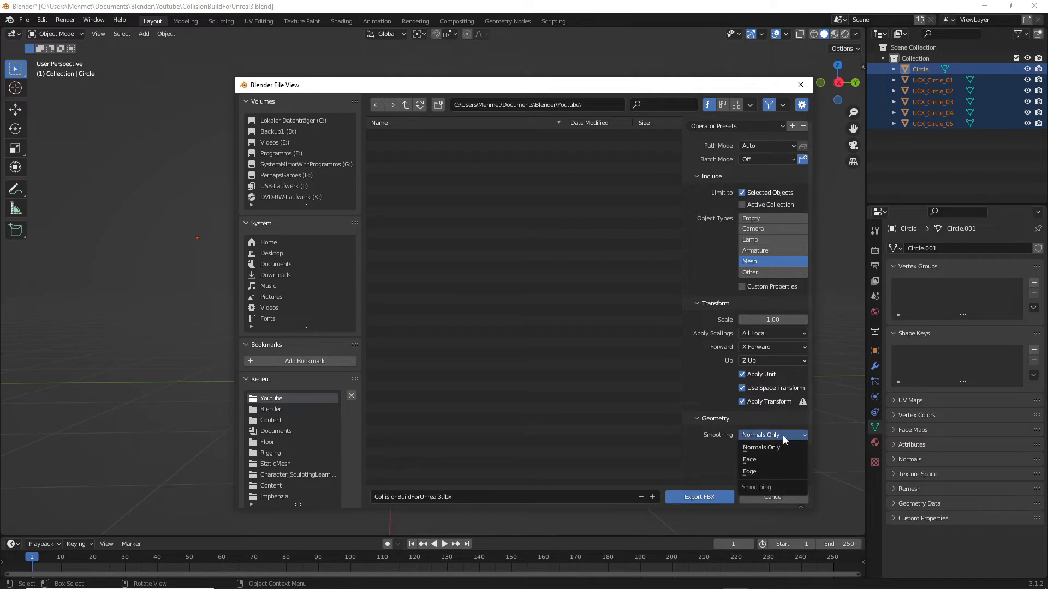
{"action": "left_click", "coordinate": [768, 458]}
{"action": "scroll", "coordinate": [718, 372], "scroll_direction": "down", "scroll_amount": 3}
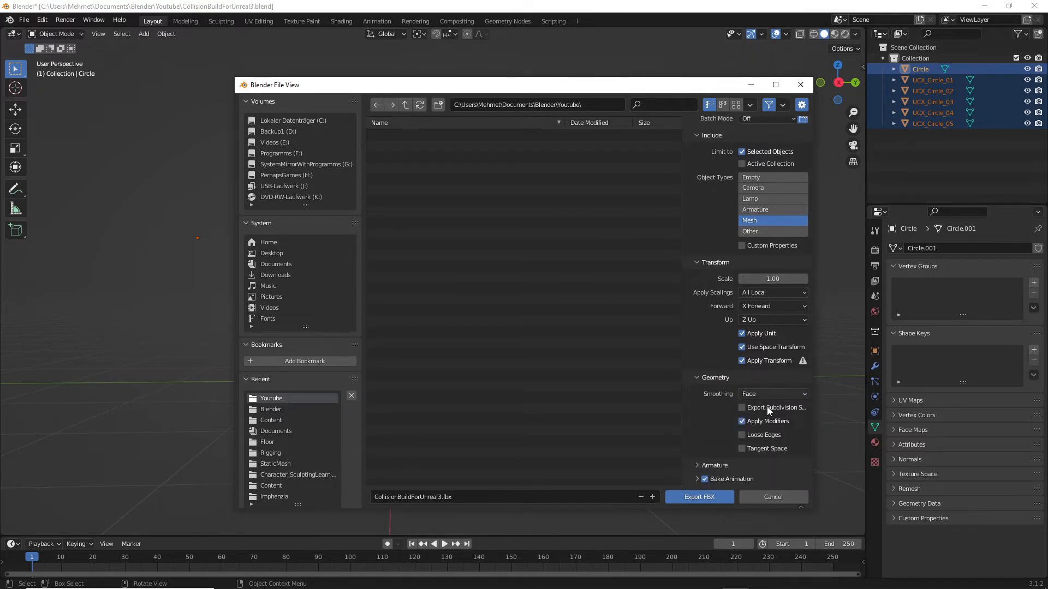
{"action": "left_click", "coordinate": [697, 378]}
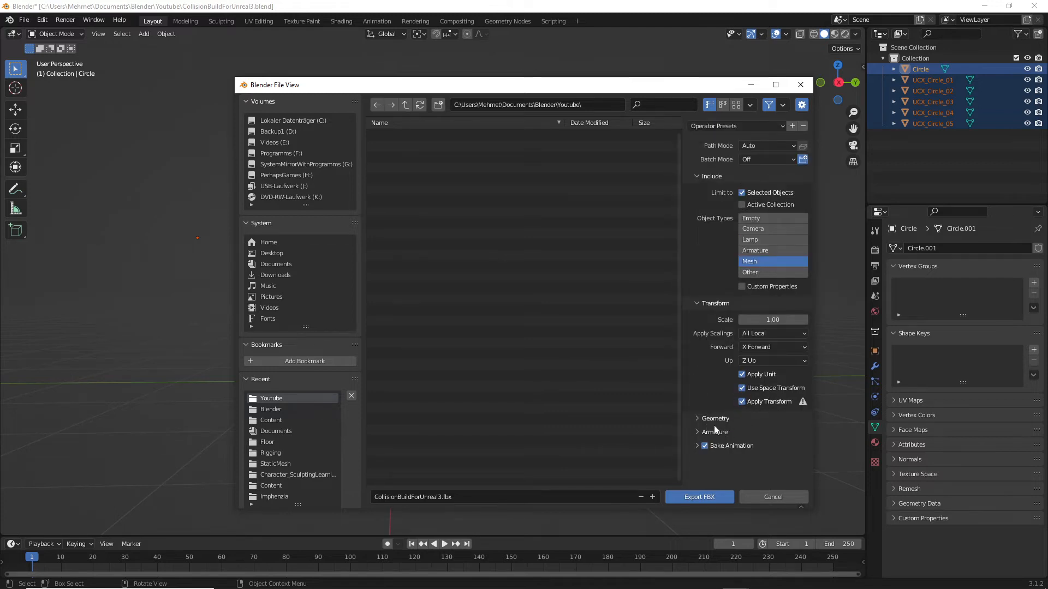
Step: Review and collapse the FBX armature options, and turn off Bake Animation for the export
{"action": "left_click", "coordinate": [700, 432]}
{"action": "scroll", "coordinate": [761, 436], "scroll_direction": "down", "scroll_amount": 2}
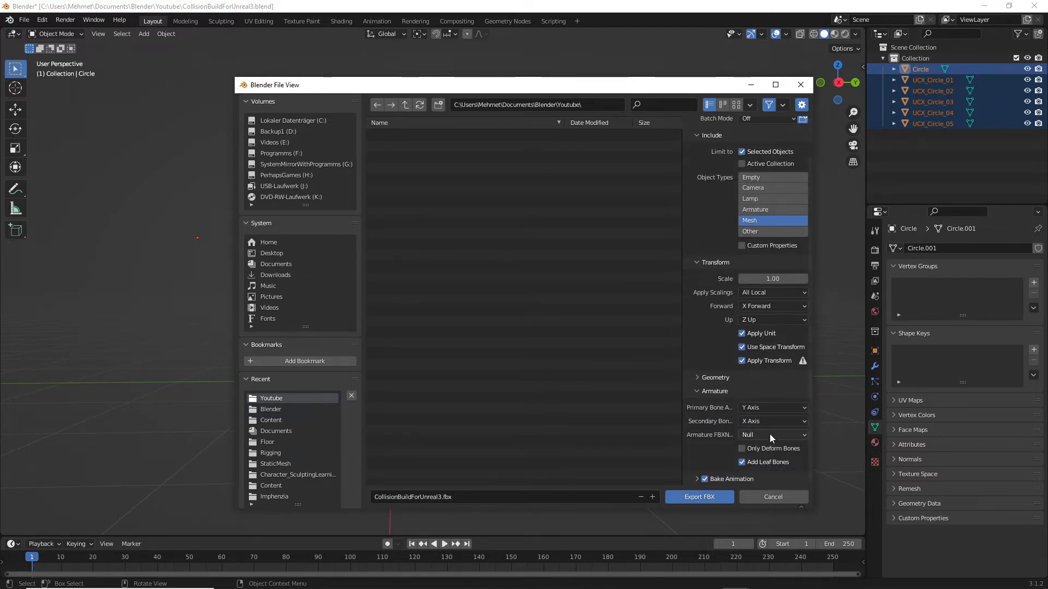
{"action": "left_click", "coordinate": [697, 393]}
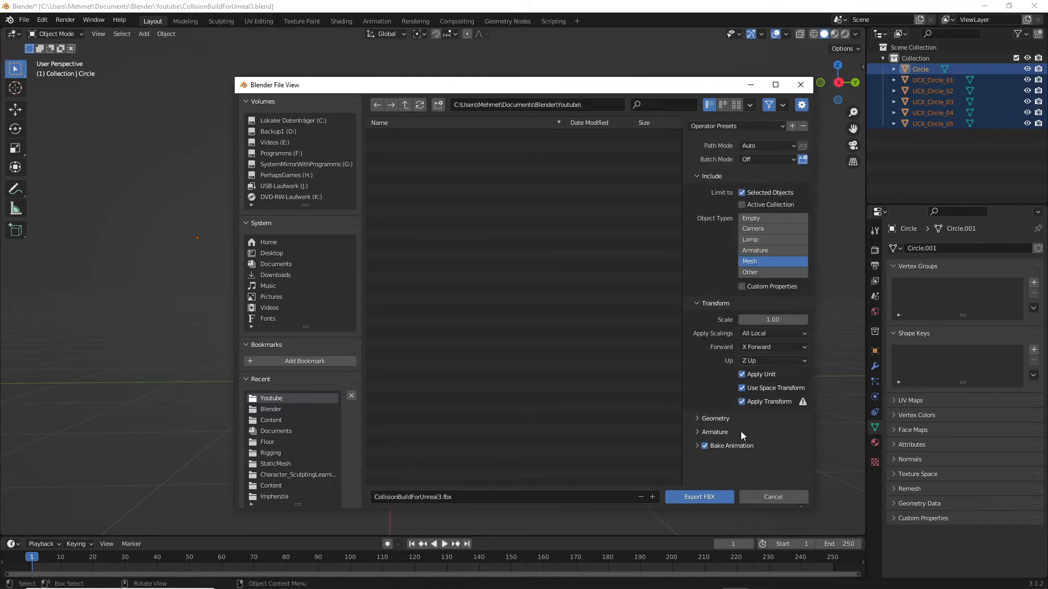
{"action": "left_click", "coordinate": [709, 445]}
Step: Change the export file name to CollisionBuildForUnreal4.fbx
{"action": "left_click", "coordinate": [434, 497]}
{"action": "key", "text": "Left"}
{"action": "key", "text": "BackSpace"}
{"action": "type", "text": "4"}
Step: Export the FBX into the Blender folder inside the GameYT project's Content directory under Documents, Unreal Projects
{"action": "left_click", "coordinate": [287, 265]}
{"action": "double_click", "coordinate": [423, 322]}
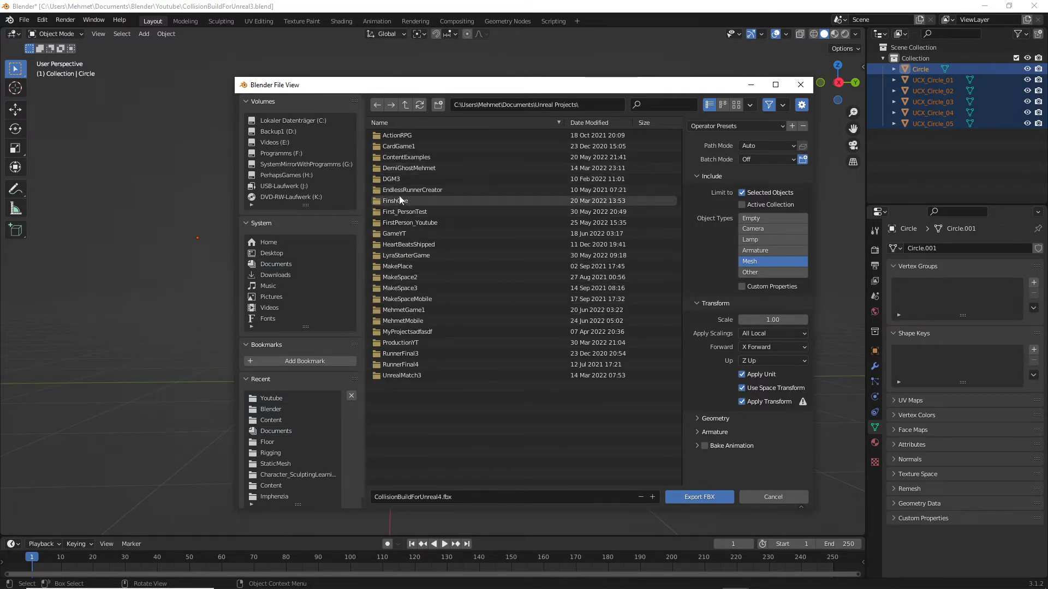
{"action": "double_click", "coordinate": [402, 234]}
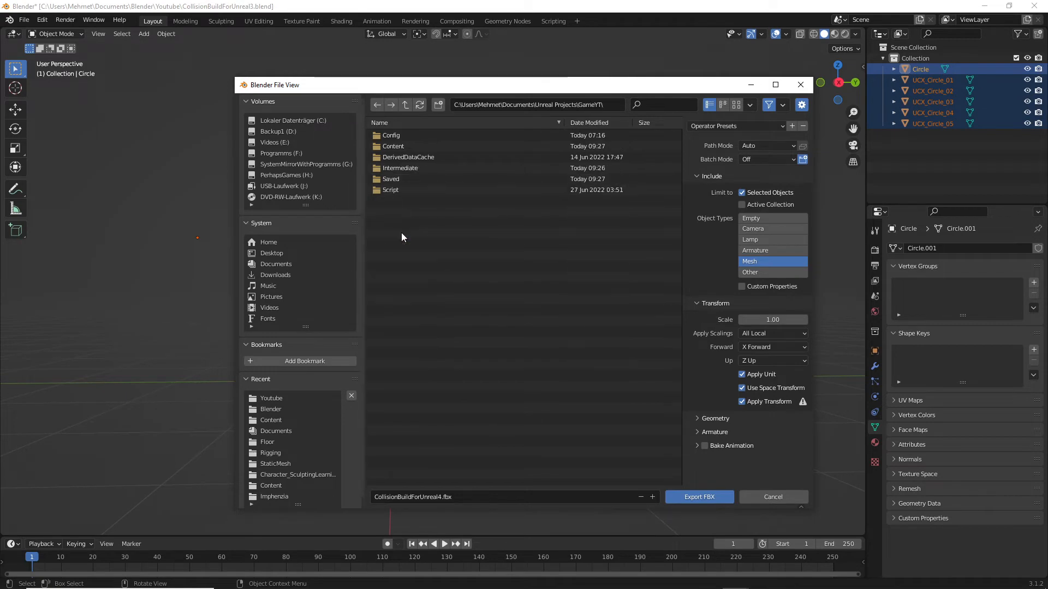
{"action": "double_click", "coordinate": [404, 146]}
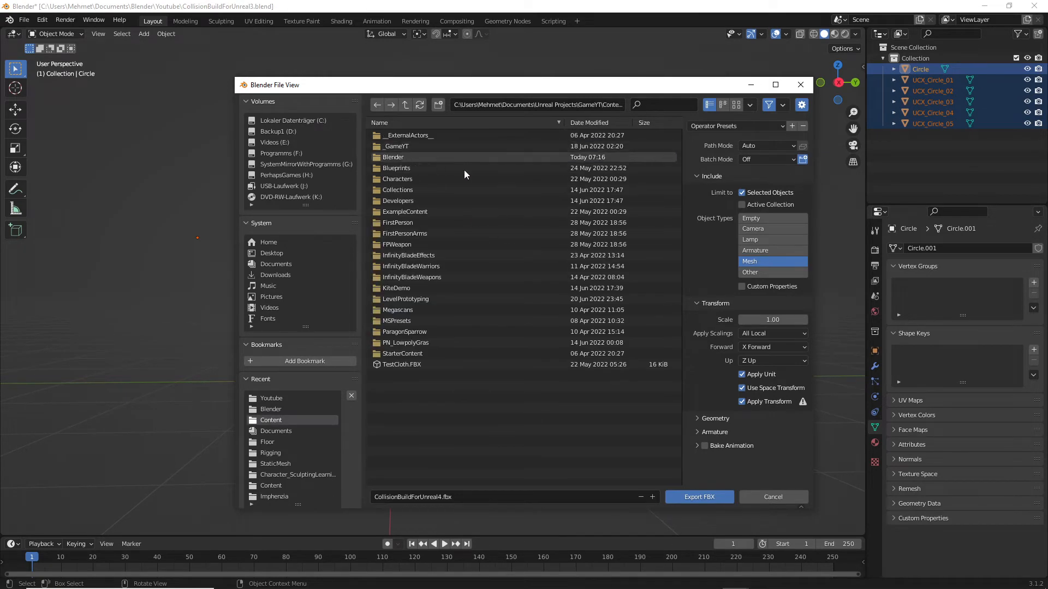
{"action": "double_click", "coordinate": [400, 156]}
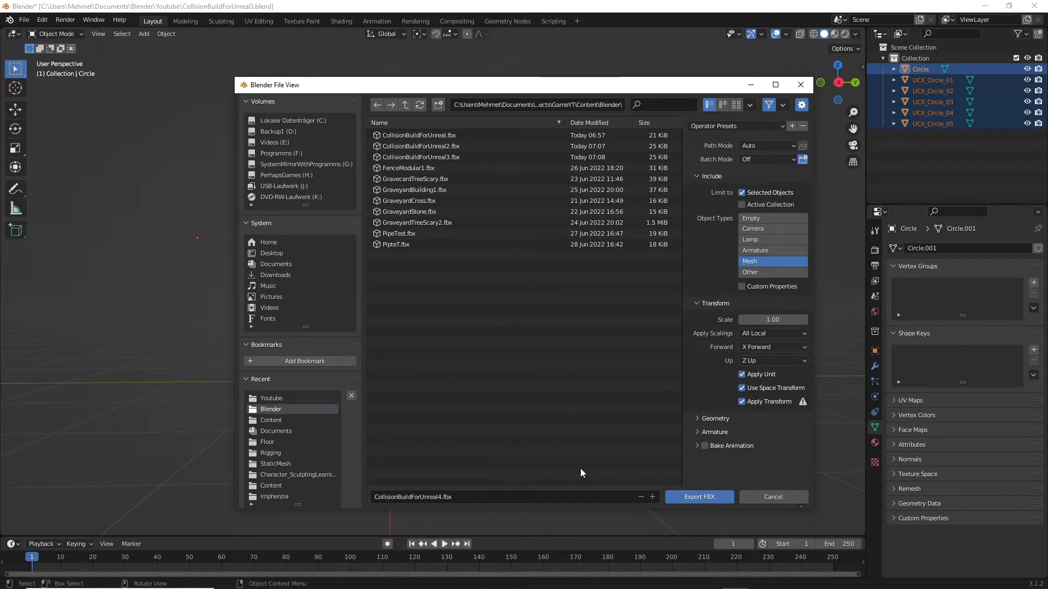
{"action": "left_click", "coordinate": [710, 497]}
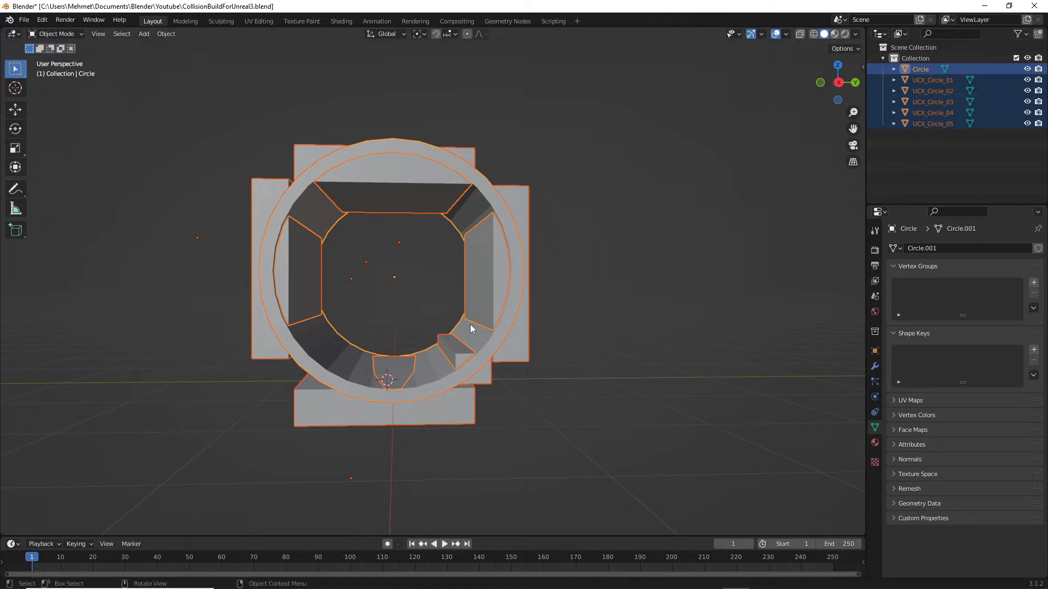
Step: Switch to the GameYT project in Unreal Editor and accept importing the detected source file change
{"action": "key", "text": "alt+Tab"}
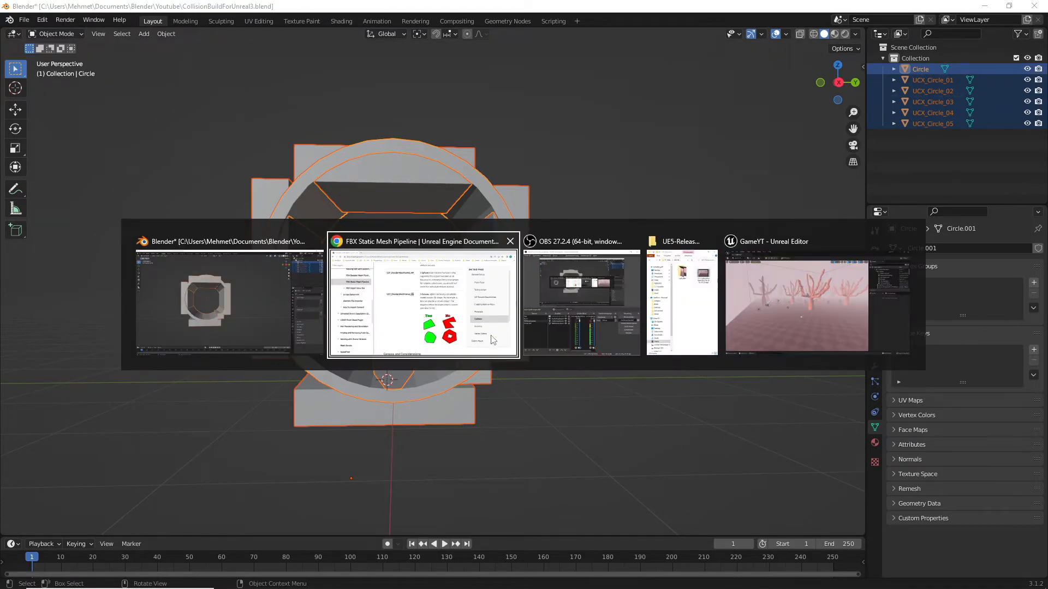
{"action": "key", "text": "alt+Tab"}
{"action": "key", "text": "alt+Tab"}
{"action": "key", "text": "alt+Tab"}
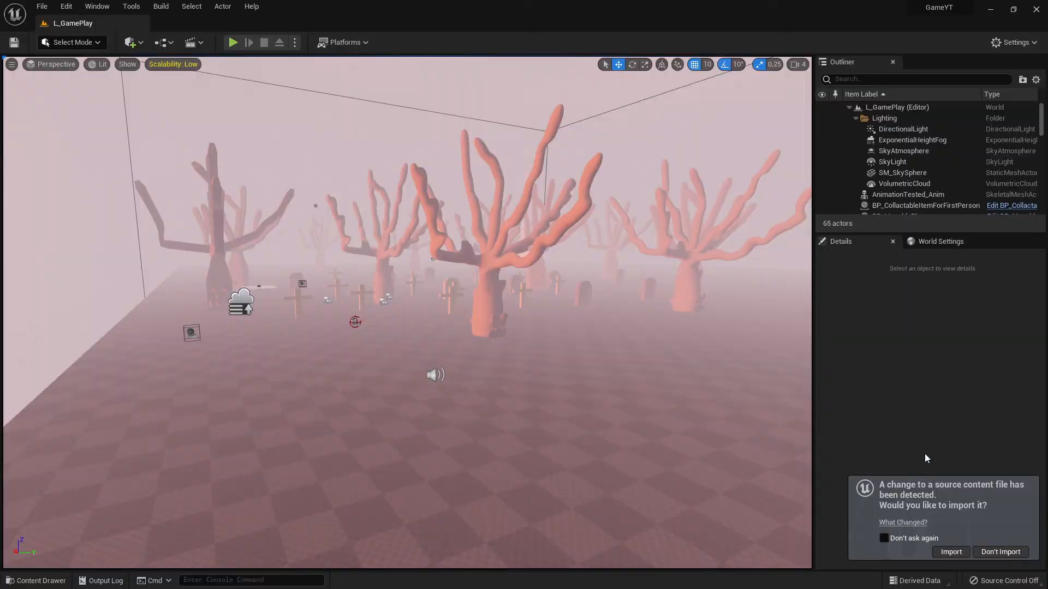
{"action": "left_click", "coordinate": [951, 552]}
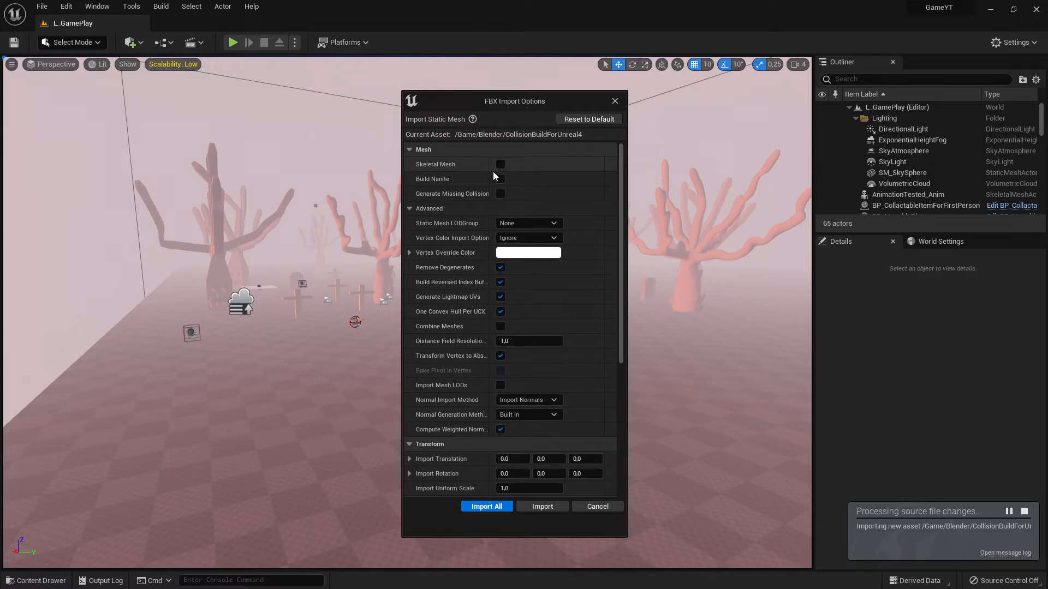
Step: Review the FBX import options for CollisionBuildForUnreal4 and import everything with the existing settings
{"action": "scroll", "coordinate": [525, 327], "scroll_direction": "down", "scroll_amount": 2}
{"action": "scroll", "coordinate": [529, 332], "scroll_direction": "down", "scroll_amount": 2}
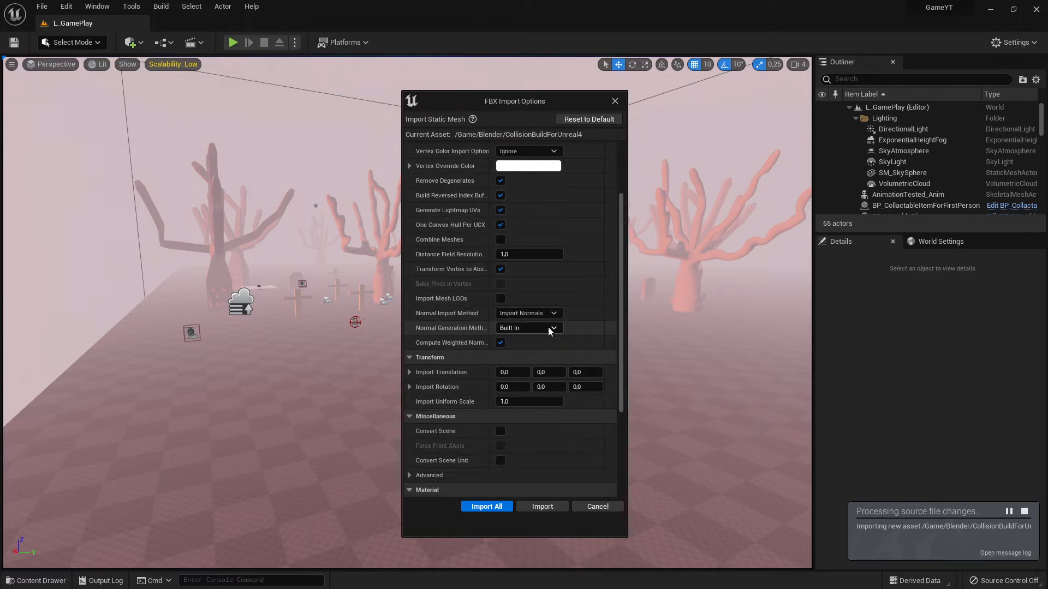
{"action": "scroll", "coordinate": [550, 289], "scroll_direction": "up", "scroll_amount": 2}
{"action": "scroll", "coordinate": [524, 284], "scroll_direction": "down", "scroll_amount": 6}
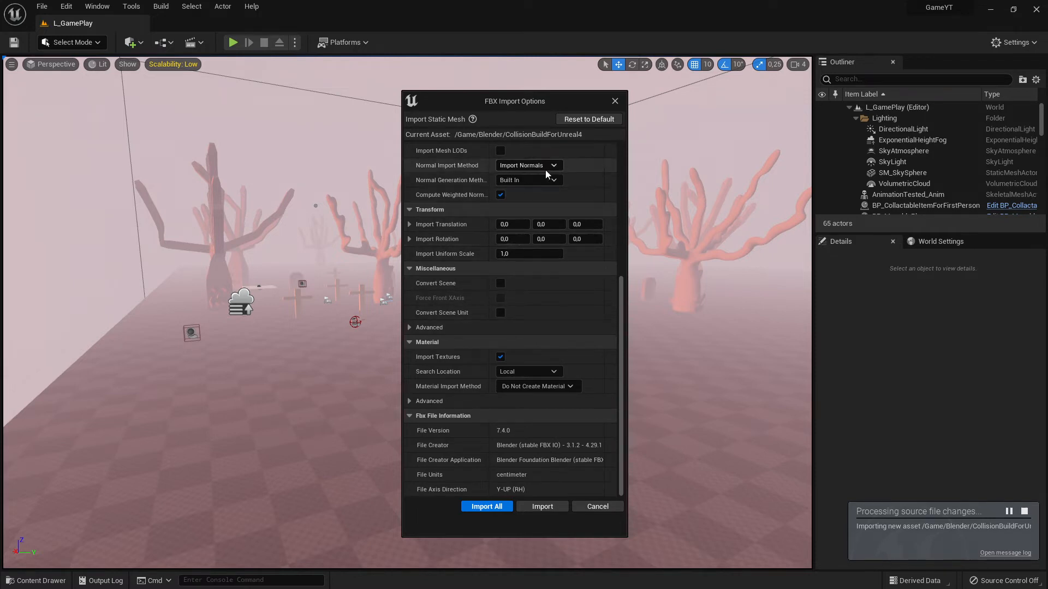
{"action": "left_click", "coordinate": [486, 507]}
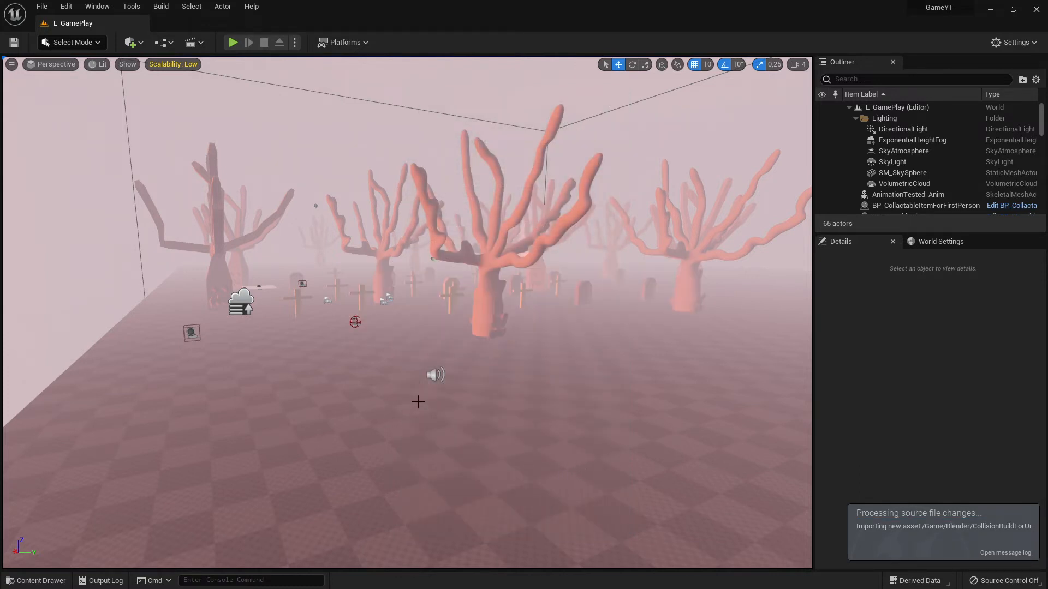
Step: Place the CollisionBuildForUnreal4 mesh from the Content/Blender folder onto the level floor in the foreground
{"action": "left_click", "coordinate": [47, 583]}
{"action": "left_click", "coordinate": [76, 492]}
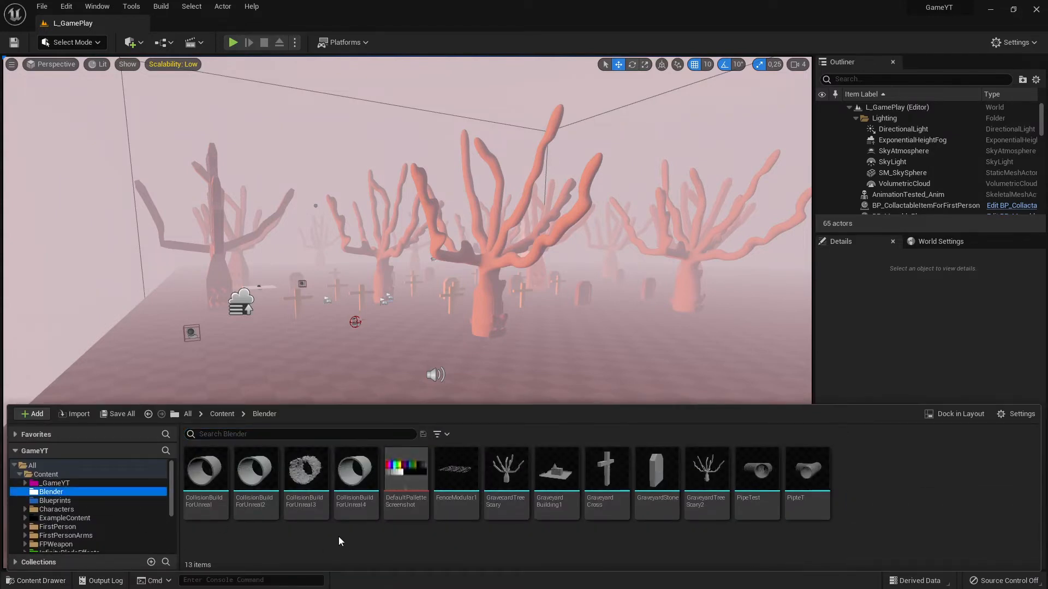
{"action": "mouse_move", "coordinate": [360, 464]}
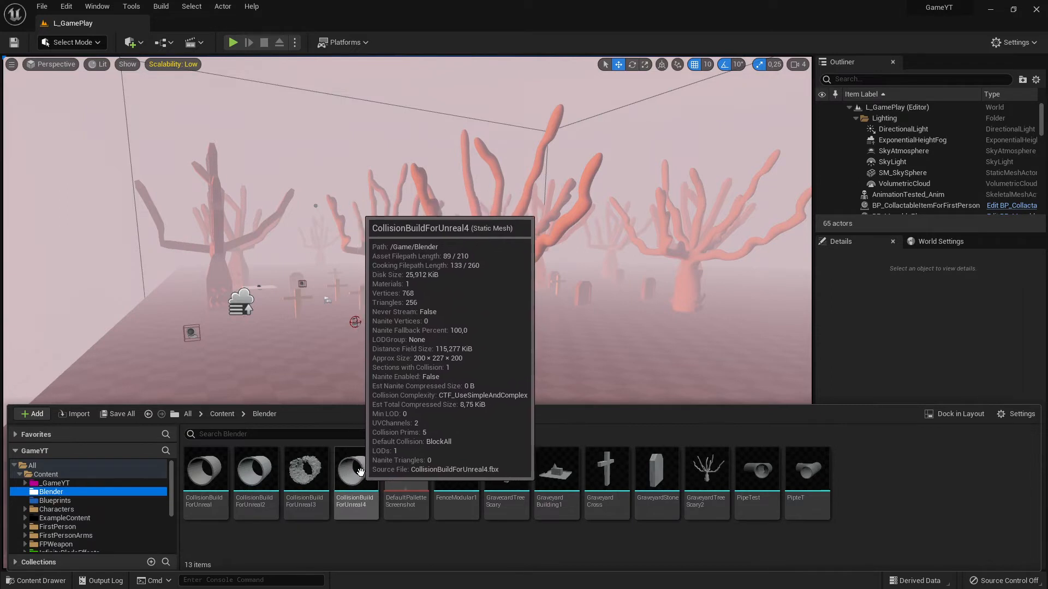
{"action": "left_click_drag", "start_coordinate": [360, 464], "coordinate": [404, 418]}
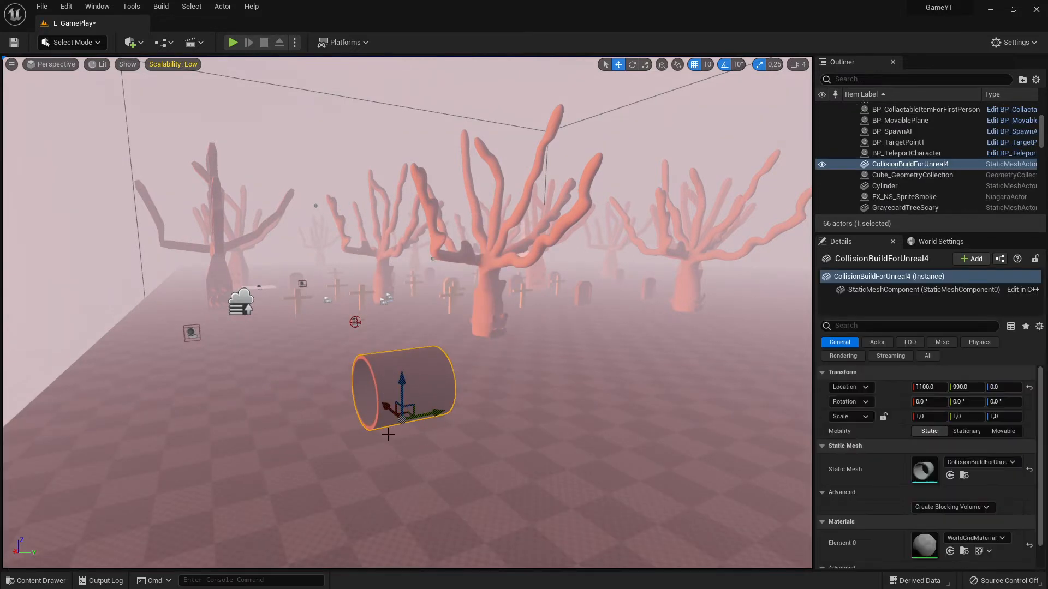
Step: Look at the placed pipe up close, check the UCX_Circle objects in Blender, and return to Unreal Editor
{"action": "key", "text": "w"}
{"action": "right_click_drag", "start_coordinate": [463, 443], "coordinate": [447, 453]}
{"action": "key", "text": "alt+Tab"}
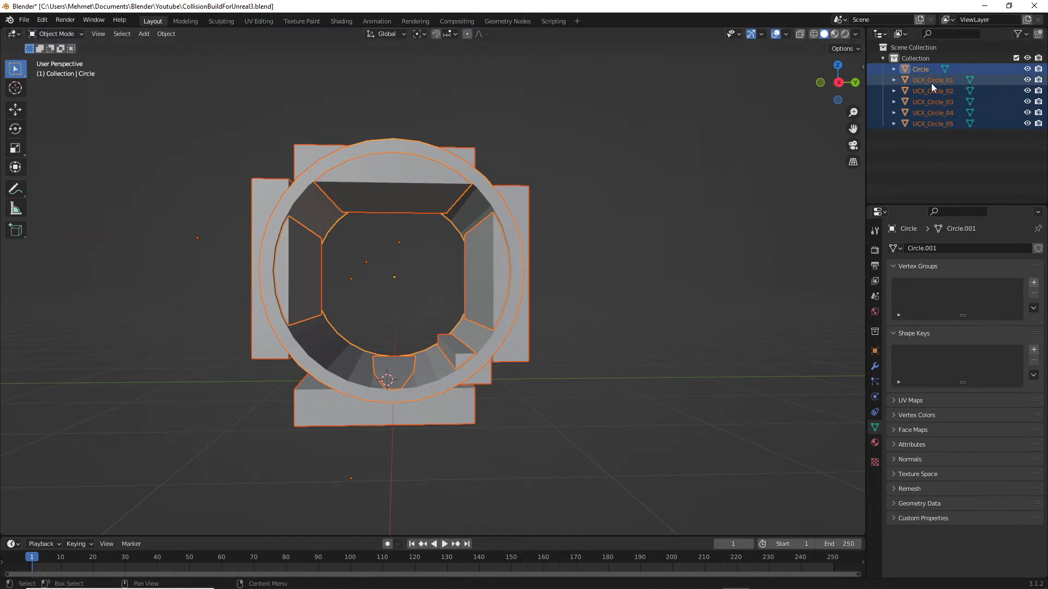
{"action": "key", "text": "alt+Tab"}
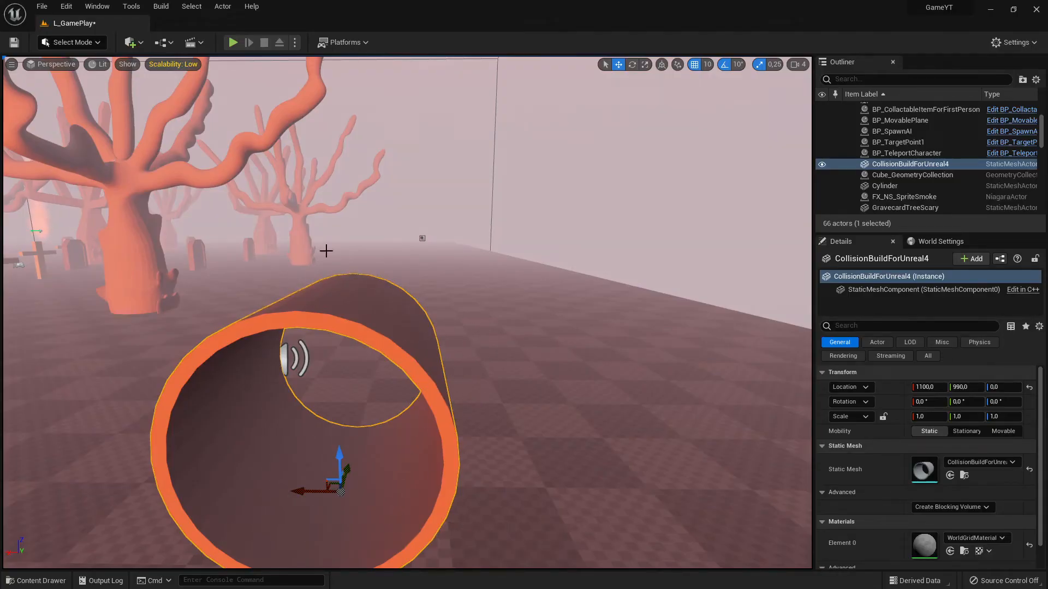
Step: Open CollisionBuildForUnreal4 in the static mesh editor, dock its window beside the level, and display its Simple Collision
{"action": "left_click", "coordinate": [58, 581]}
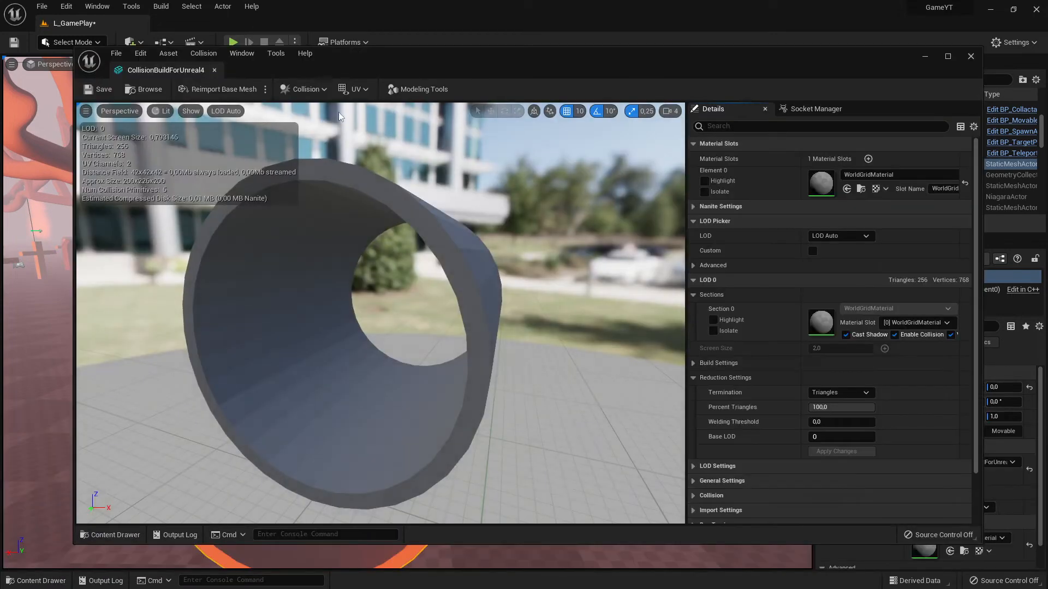
{"action": "left_click_drag", "start_coordinate": [169, 67], "coordinate": [202, 23]}
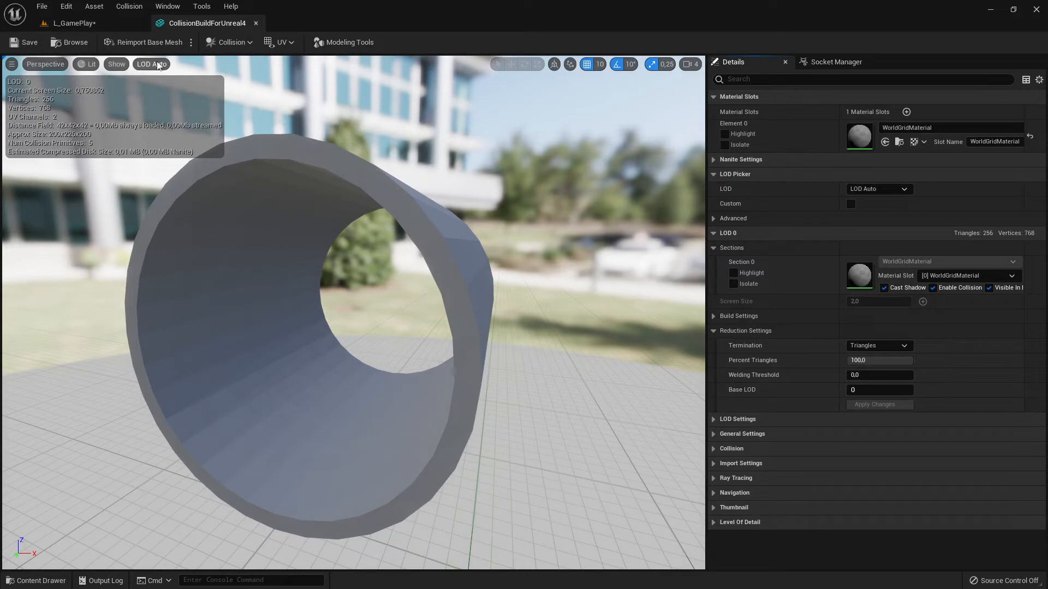
{"action": "left_click", "coordinate": [115, 66]}
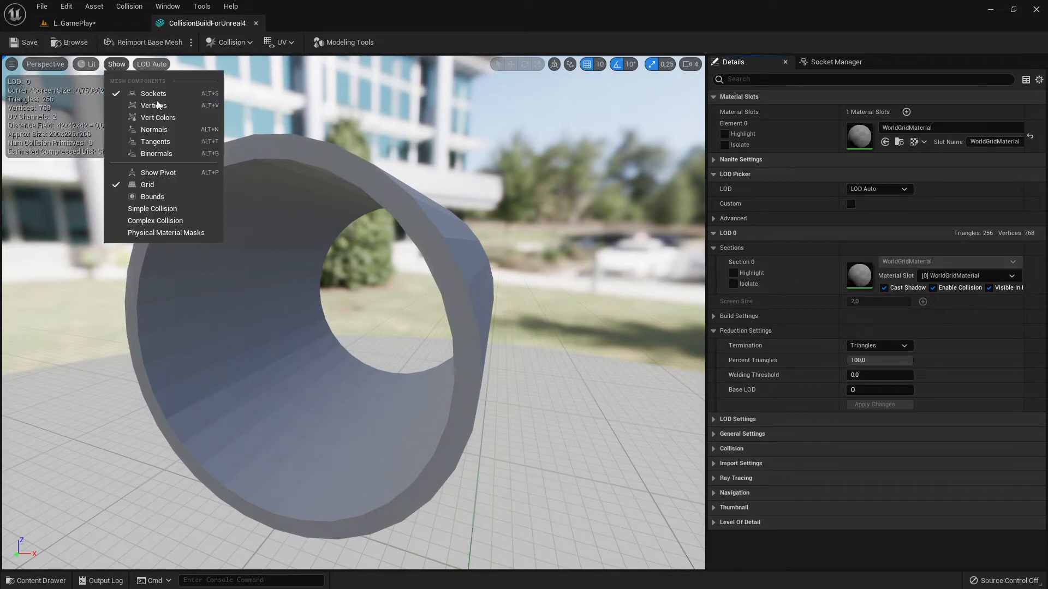
{"action": "left_click", "coordinate": [148, 211]}
{"action": "left_click_drag", "start_coordinate": [149, 208], "coordinate": [349, 254]}
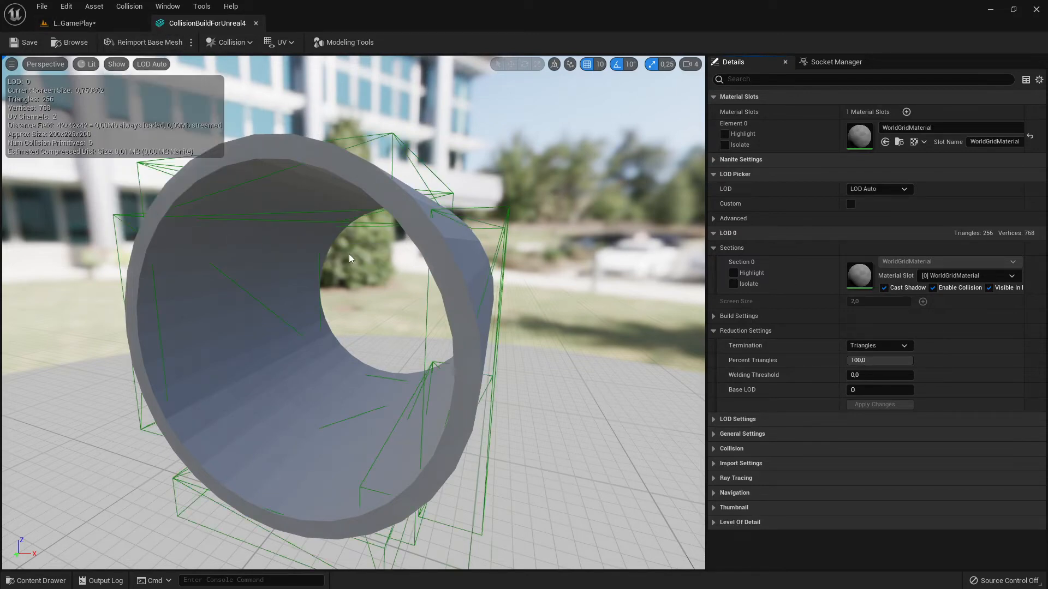
Step: Inspect the pipe's simple collision shapes from several angles, including through the hollow opening
{"action": "scroll", "coordinate": [328, 273], "scroll_direction": "down", "scroll_amount": 3}
{"action": "scroll", "coordinate": [323, 284], "scroll_direction": "up", "scroll_amount": 2}
{"action": "left_click_drag", "start_coordinate": [323, 287], "coordinate": [393, 287]}
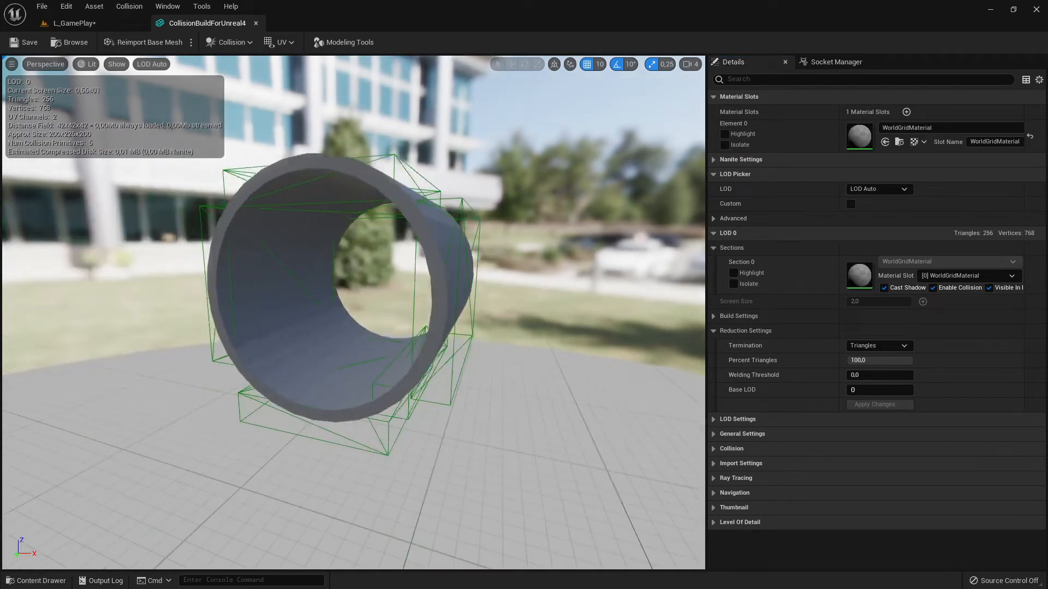
{"action": "right_click_drag", "start_coordinate": [354, 295], "coordinate": [349, 365]}
{"action": "key", "text": "s"}
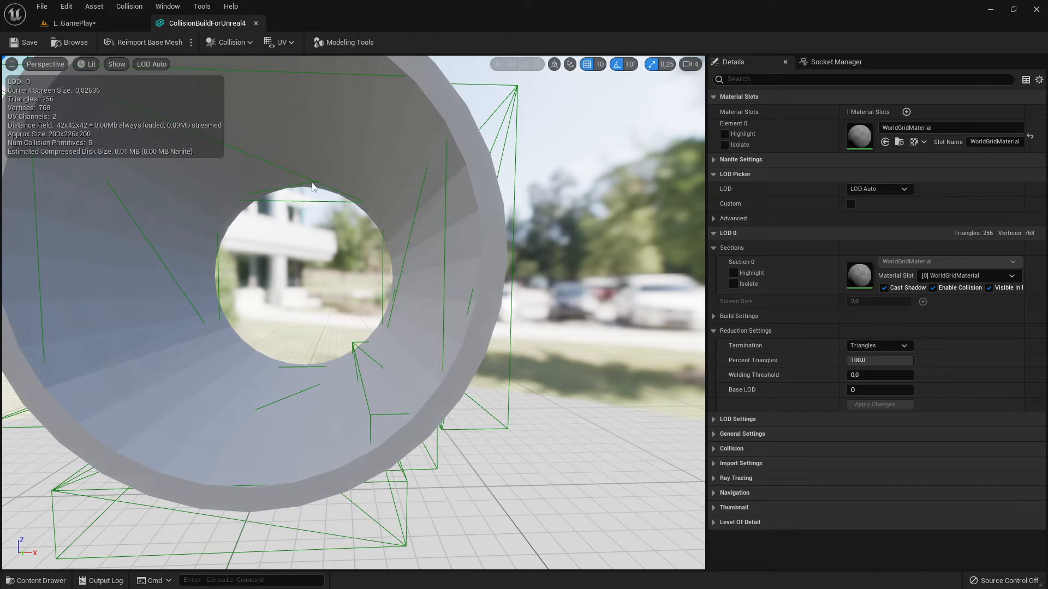
Step: Return to the L_GamePlay level and scale the placed pipe uniformly to 2.75
{"action": "left_click", "coordinate": [82, 22]}
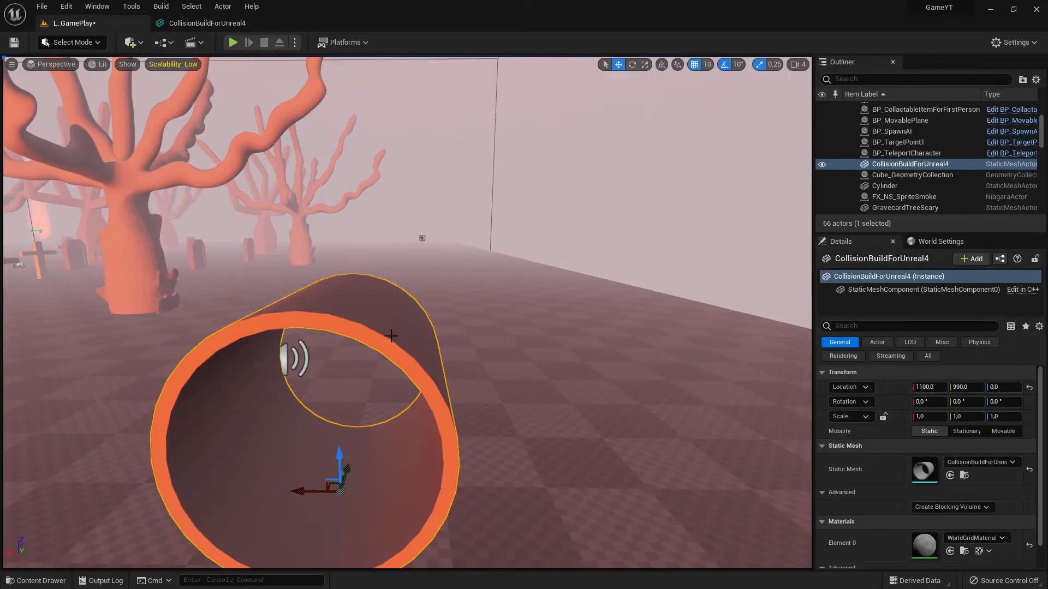
{"action": "scroll", "coordinate": [316, 405], "scroll_direction": "down", "scroll_amount": 4}
{"action": "key", "text": "r"}
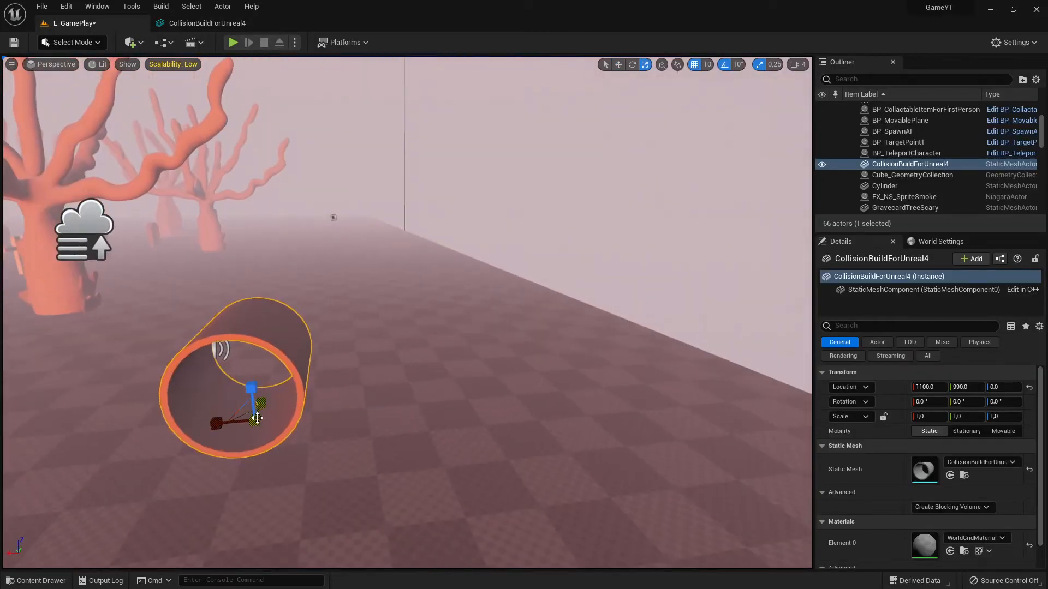
{"action": "left_click_drag", "start_coordinate": [257, 418], "coordinate": [336, 357]}
{"action": "key", "text": "f"}
{"action": "scroll", "coordinate": [532, 400], "scroll_direction": "down", "scroll_amount": 3}
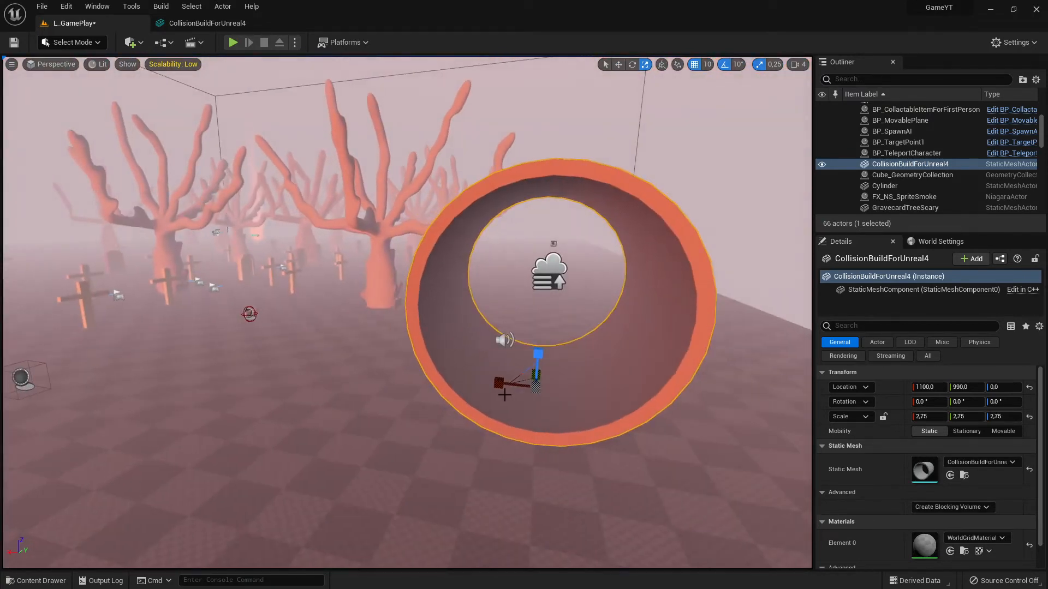
Step: Move the pipe to about X 3485, Y 1049 and rotate it about 100° around Z
{"action": "key", "text": "w"}
{"action": "left_click_drag", "start_coordinate": [506, 382], "coordinate": [11, 298]}
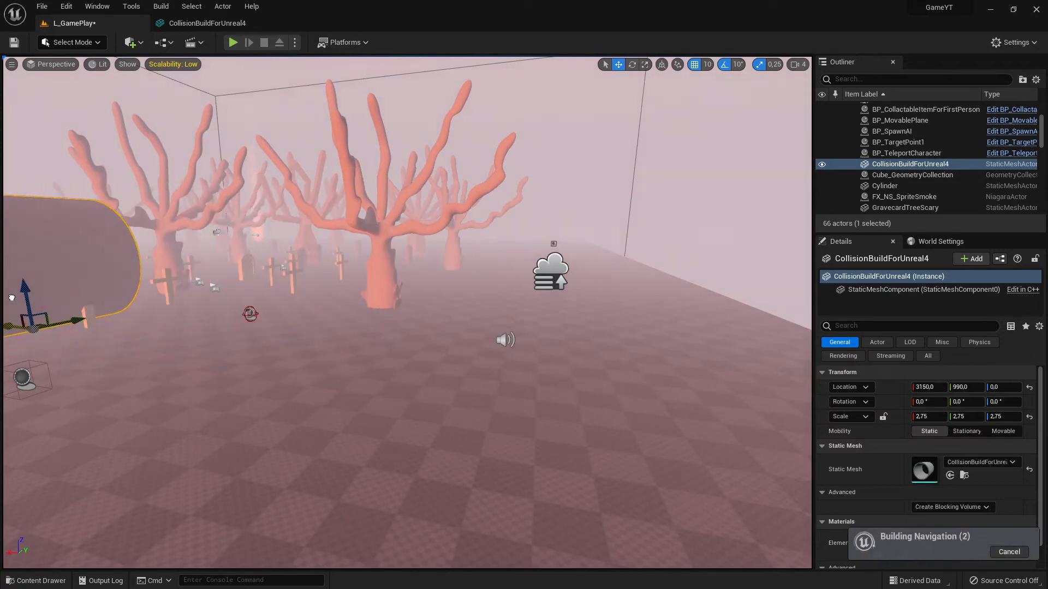
{"action": "key", "text": "f"}
{"action": "key", "text": "e"}
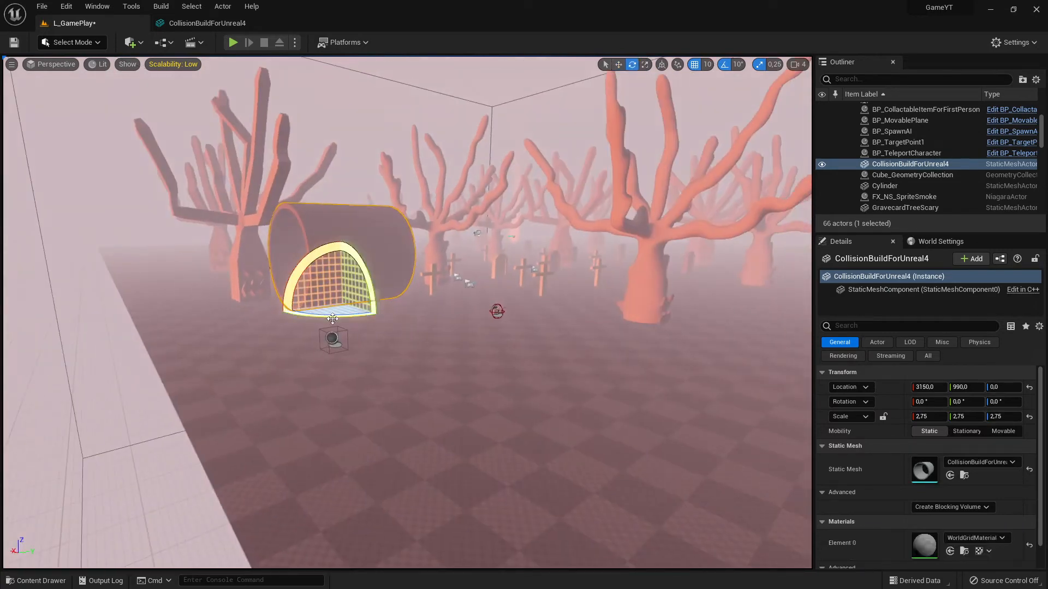
{"action": "left_click_drag", "start_coordinate": [305, 314], "coordinate": [343, 306]}
{"action": "key", "text": "w"}
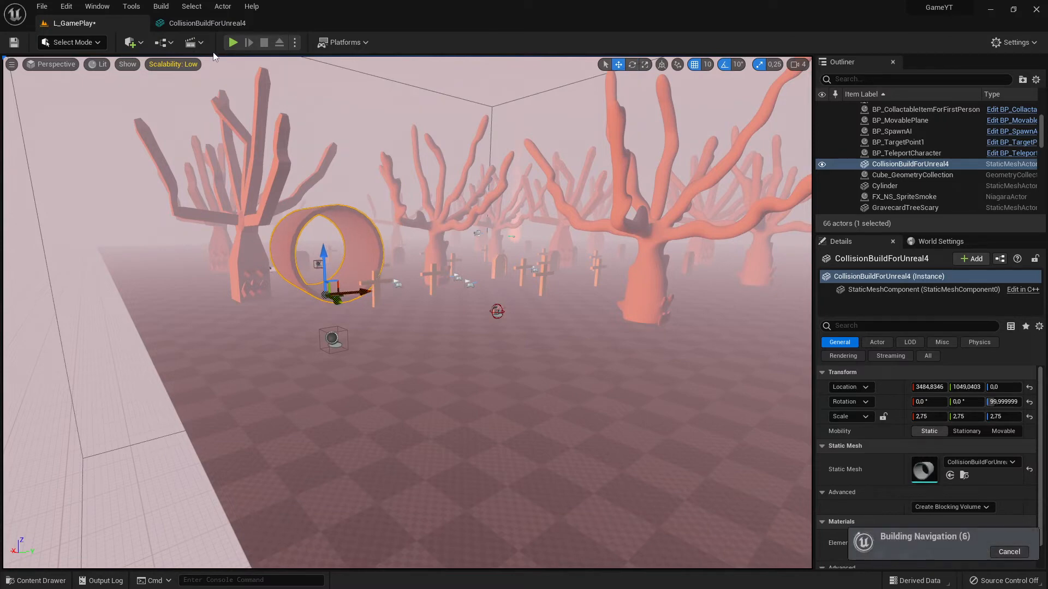
Step: Play the level and run the character around and inside the hollow pipe to test its custom collision
{"action": "left_click", "coordinate": [232, 42]}
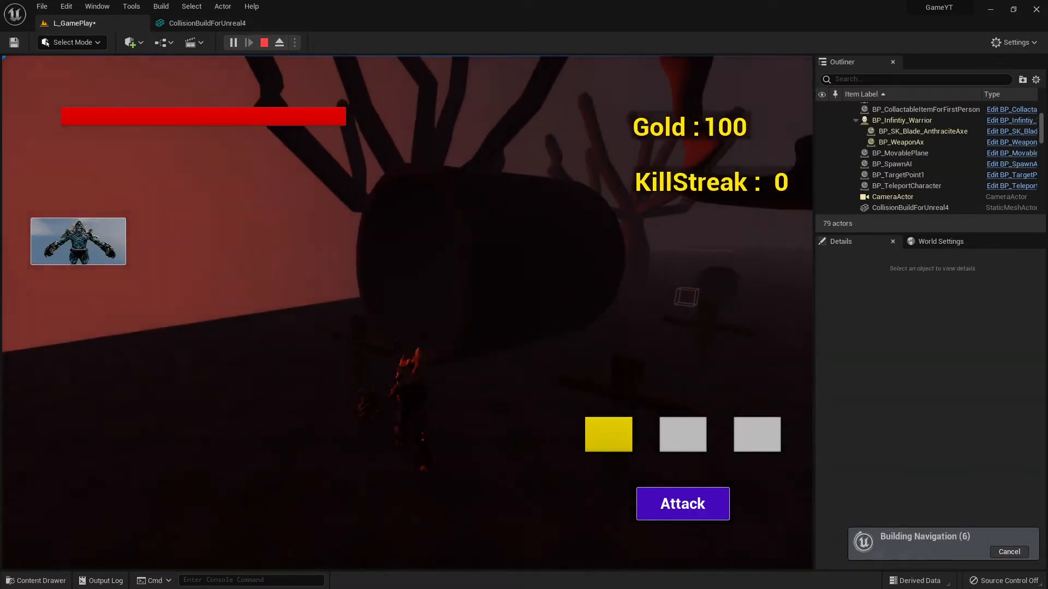
{"action": "key", "text": "w"}
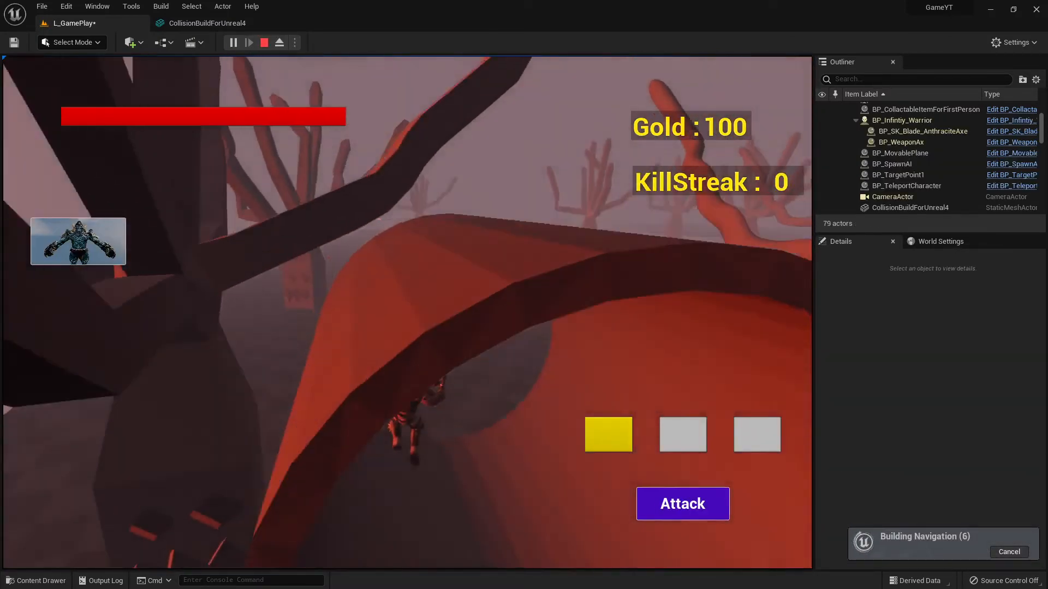
{"action": "key", "text": "w"}
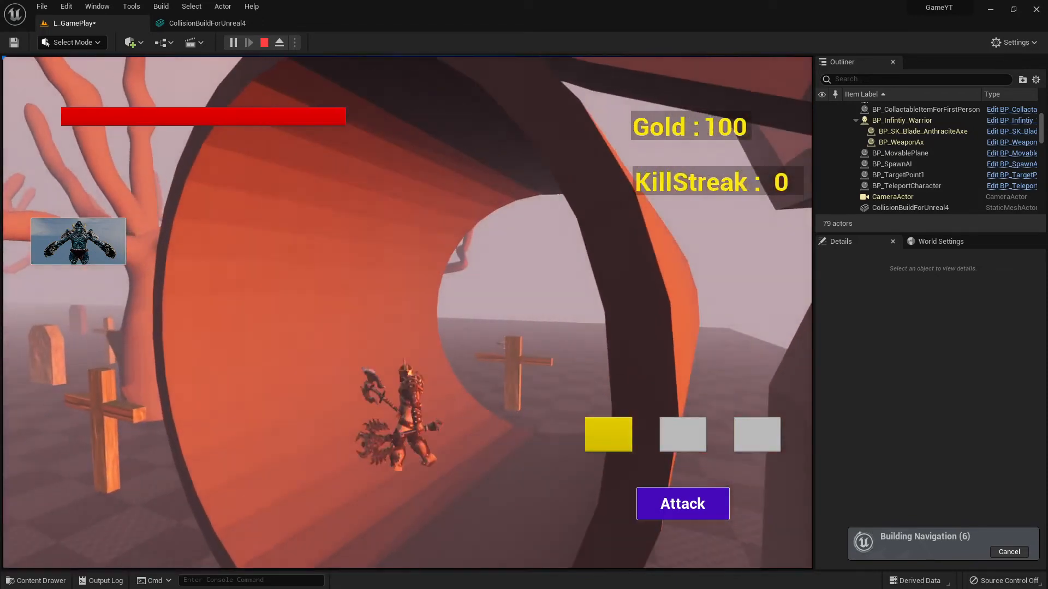
{"action": "key", "text": "w"}
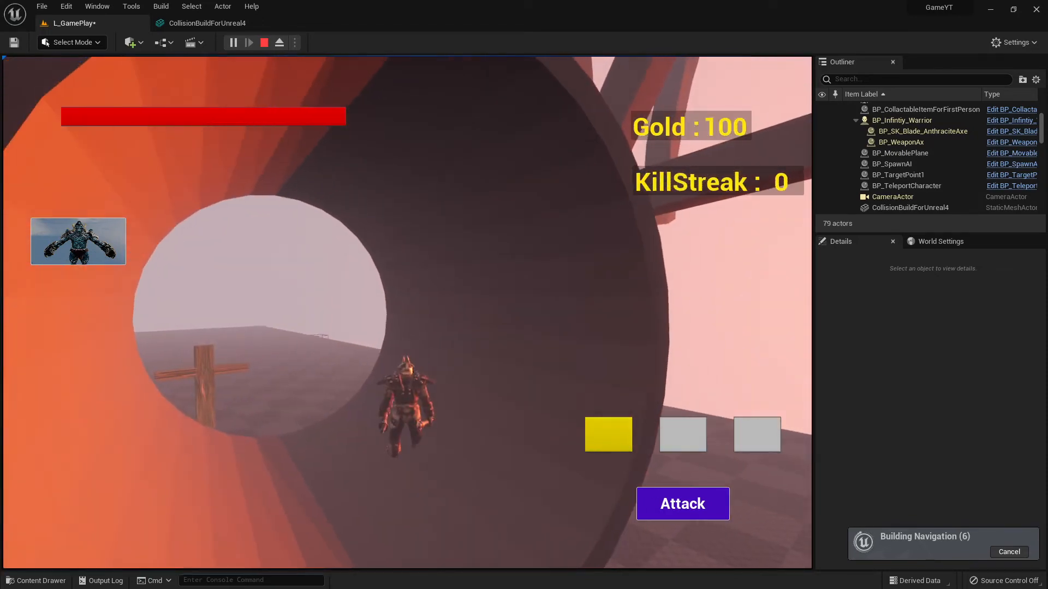
{"action": "key", "text": "w"}
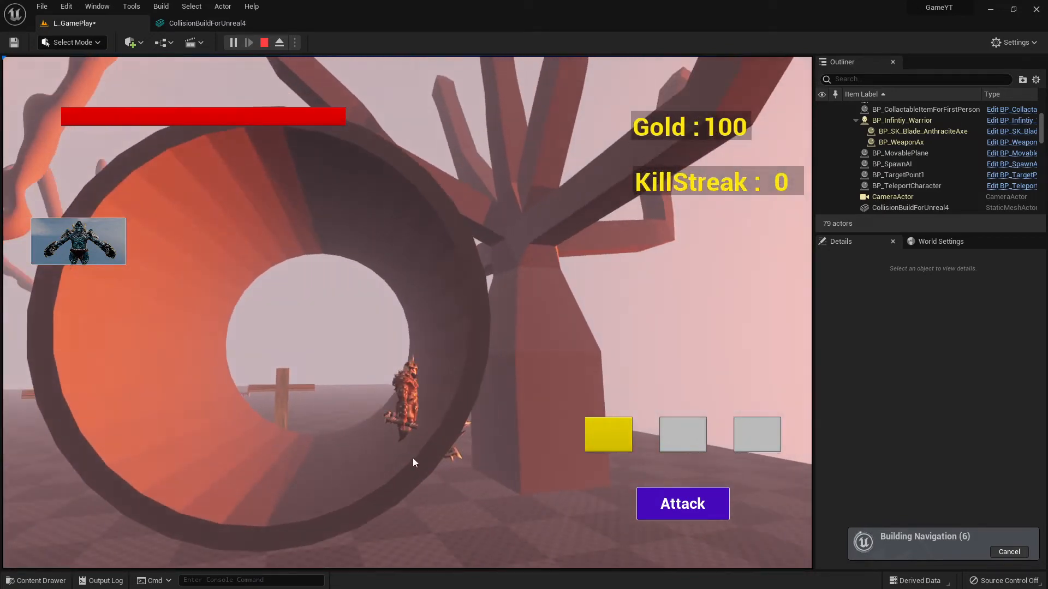
{"action": "key", "text": "w"}
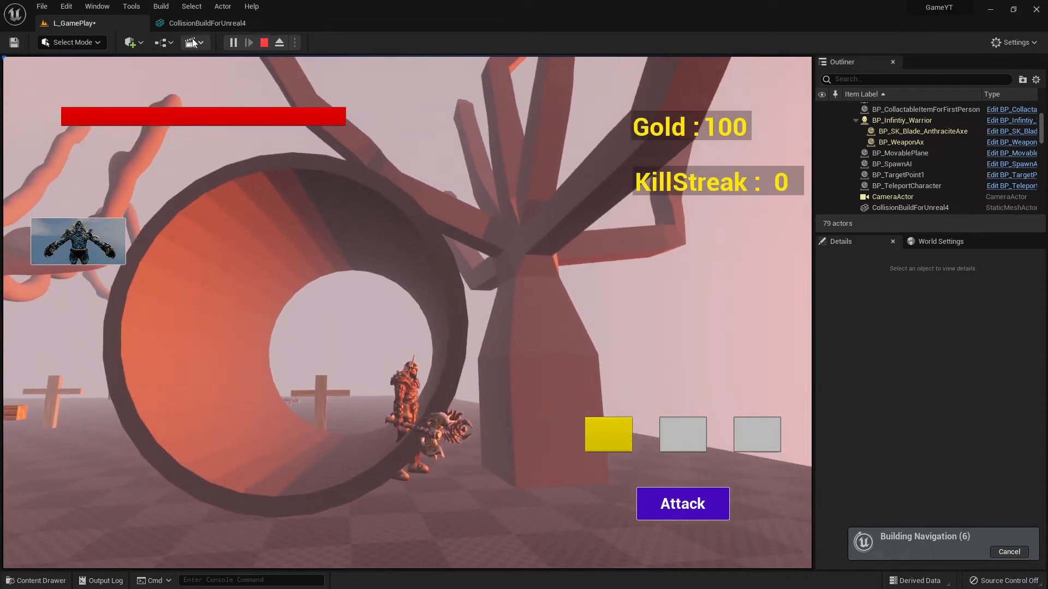
Step: Check the pipe's simple collision shapes in the static mesh editor, return to L_GamePlay and stop the play session
{"action": "left_click", "coordinate": [208, 22]}
{"action": "left_click_drag", "start_coordinate": [418, 429], "coordinate": [186, 426]}
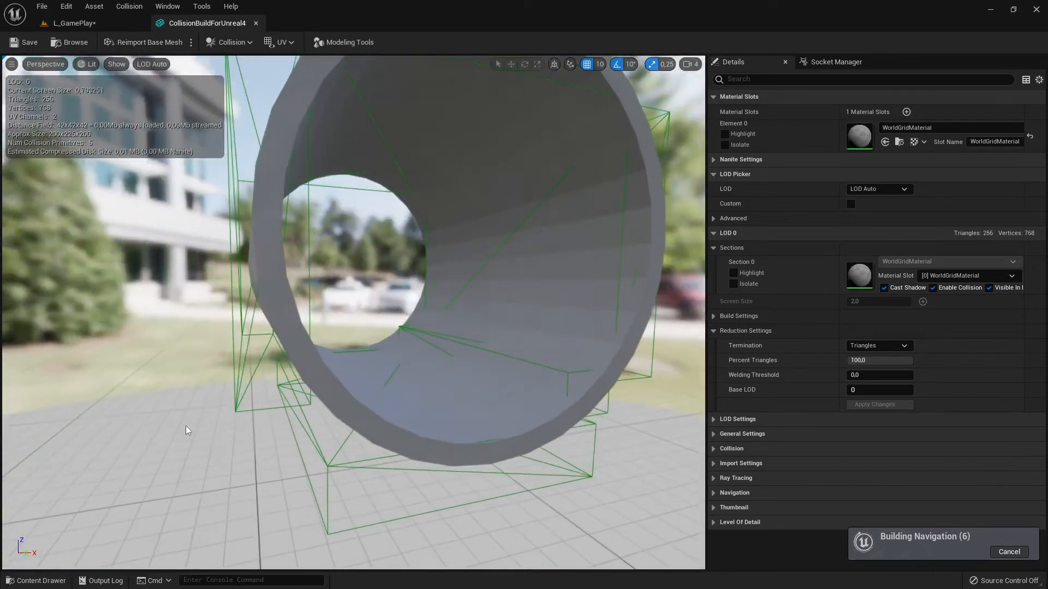
{"action": "left_click_drag", "start_coordinate": [335, 402], "coordinate": [371, 404]}
{"action": "left_click", "coordinate": [146, 27]}
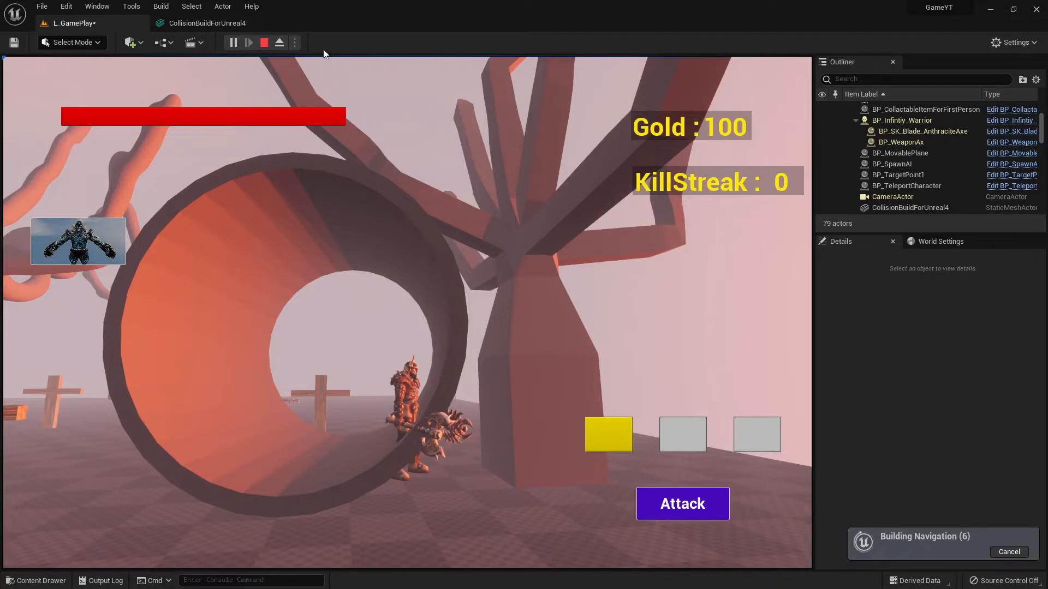
{"action": "key", "text": "shift+Escape"}
Step: Compare the placed pipe with its simple collision in the mesh editor, and save the L_GamePlay level
{"action": "left_click", "coordinate": [431, 293]}
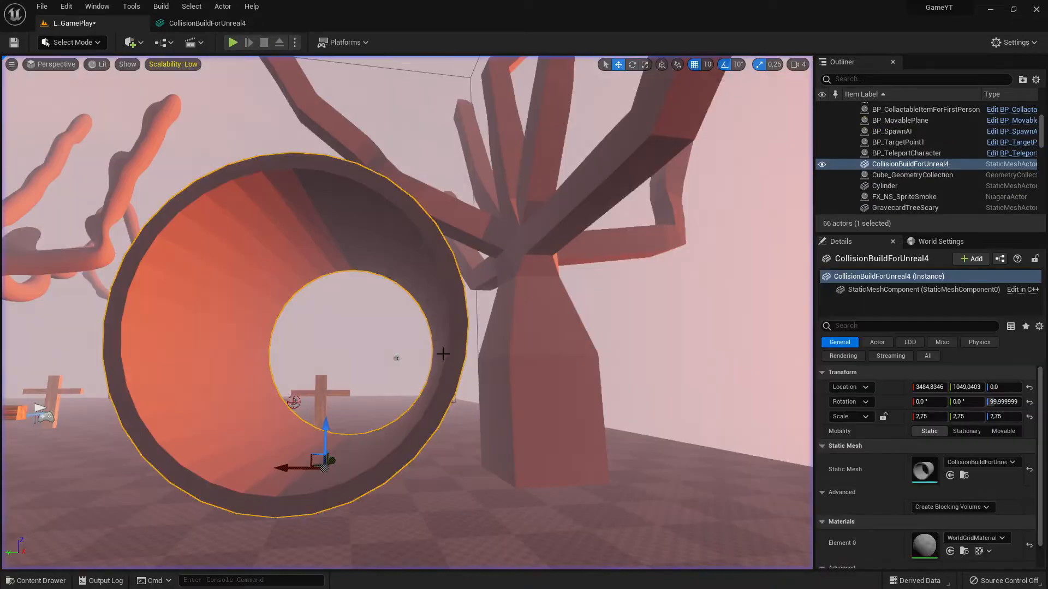
{"action": "right_click_drag", "start_coordinate": [431, 293], "coordinate": [414, 274]}
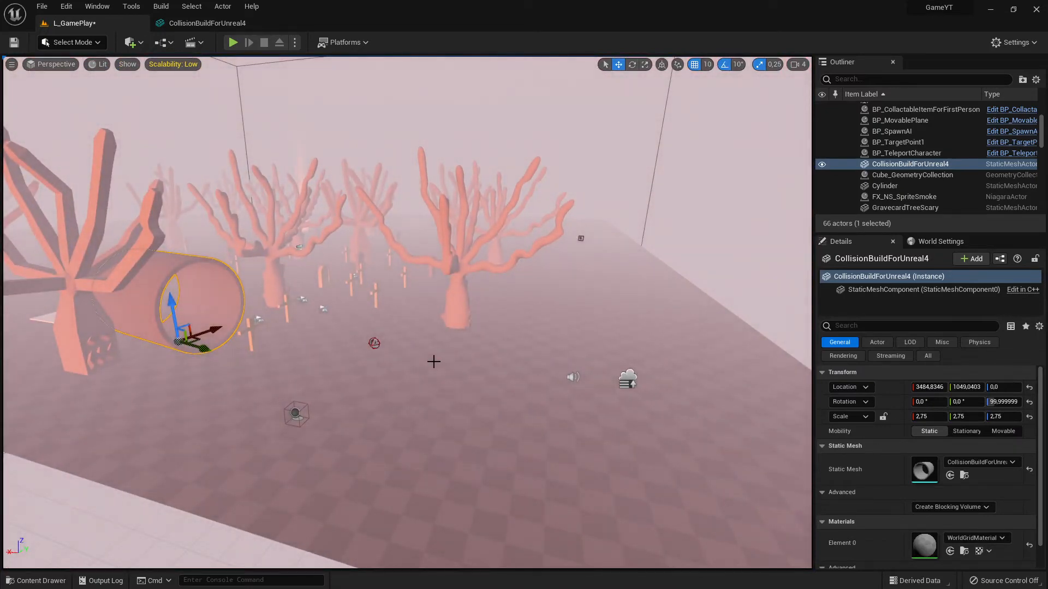
{"action": "left_click", "coordinate": [218, 24]}
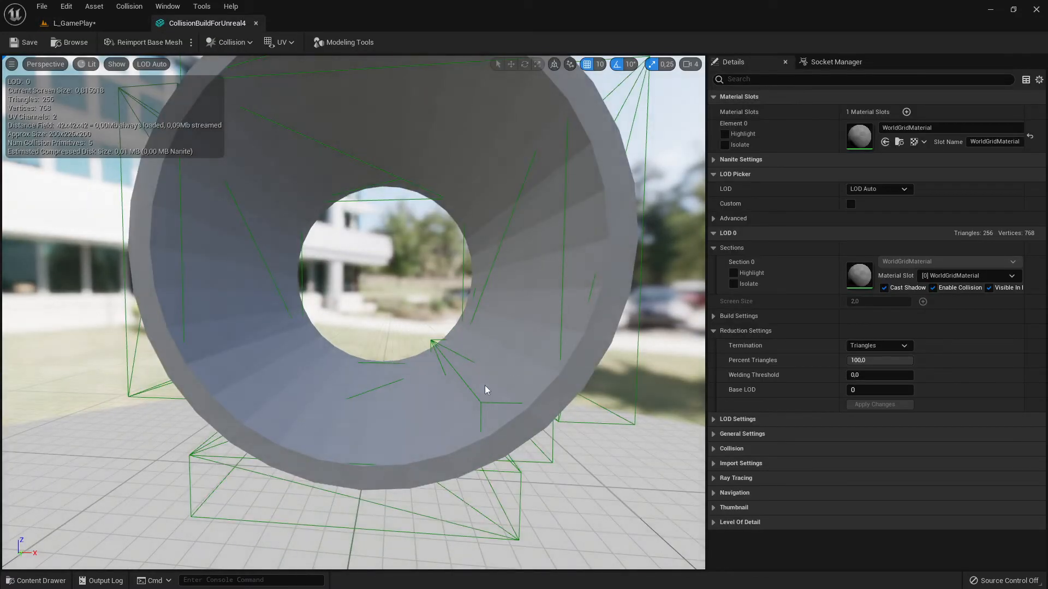
{"action": "left_click", "coordinate": [73, 23]}
{"action": "mouse_move", "coordinate": [356, 355]}
{"action": "right_mouse_down"}
{"action": "mouse_move", "coordinate": [382, 355]}
{"action": "mouse_move", "coordinate": [355, 351]}
{"action": "right_mouse_up"}
{"action": "key", "text": "w"}
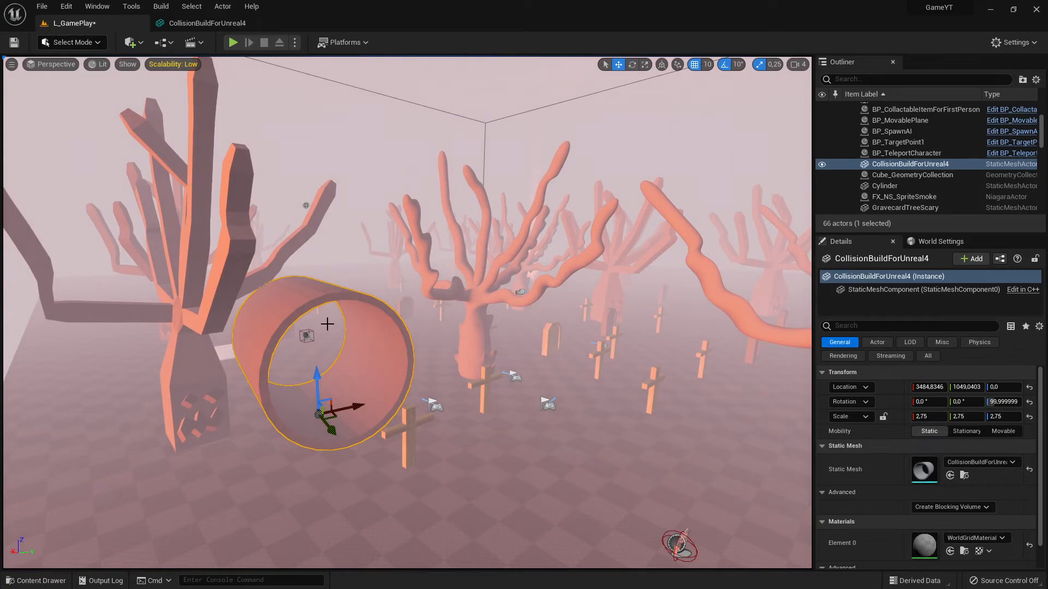
{"action": "key", "text": "ctrl+s"}
Step: Move the placed pipe into the open area of the level, at about X 1505, Y 700
{"action": "left_click", "coordinate": [210, 24]}
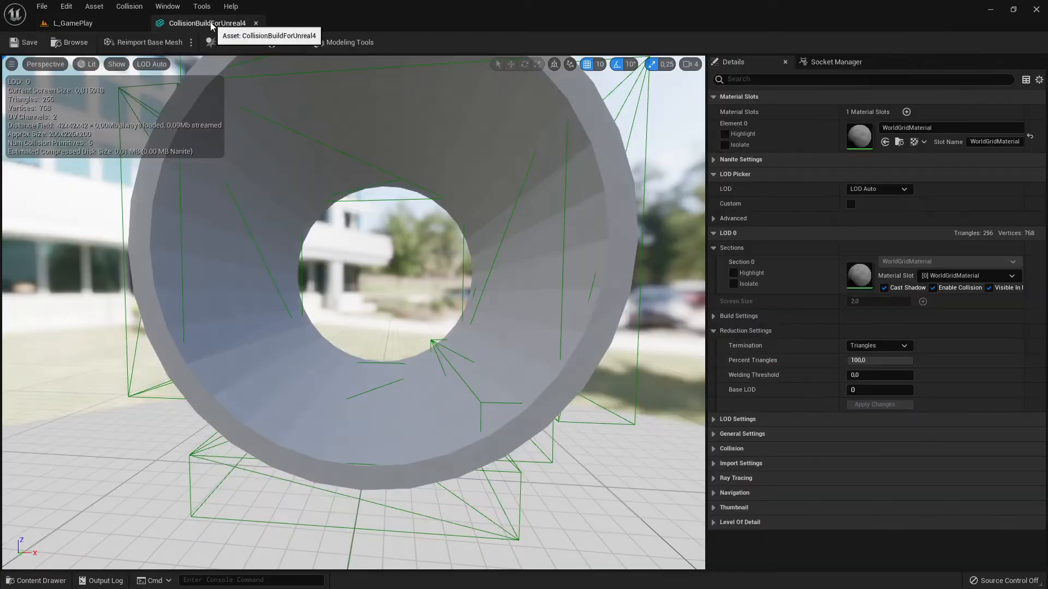
{"action": "left_click", "coordinate": [117, 25]}
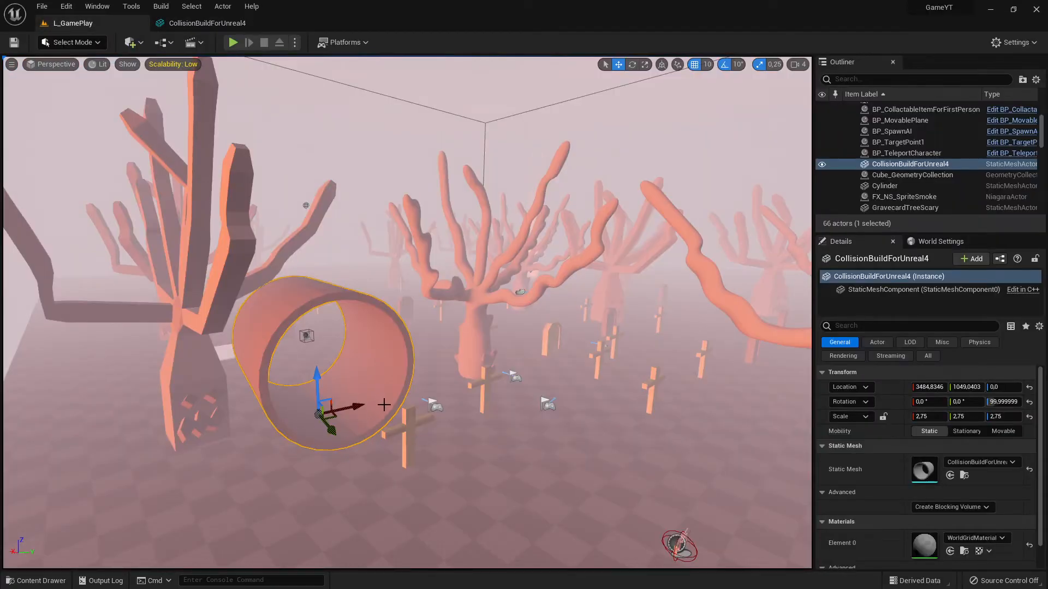
{"action": "right_click_drag", "start_coordinate": [333, 433], "coordinate": [235, 410]}
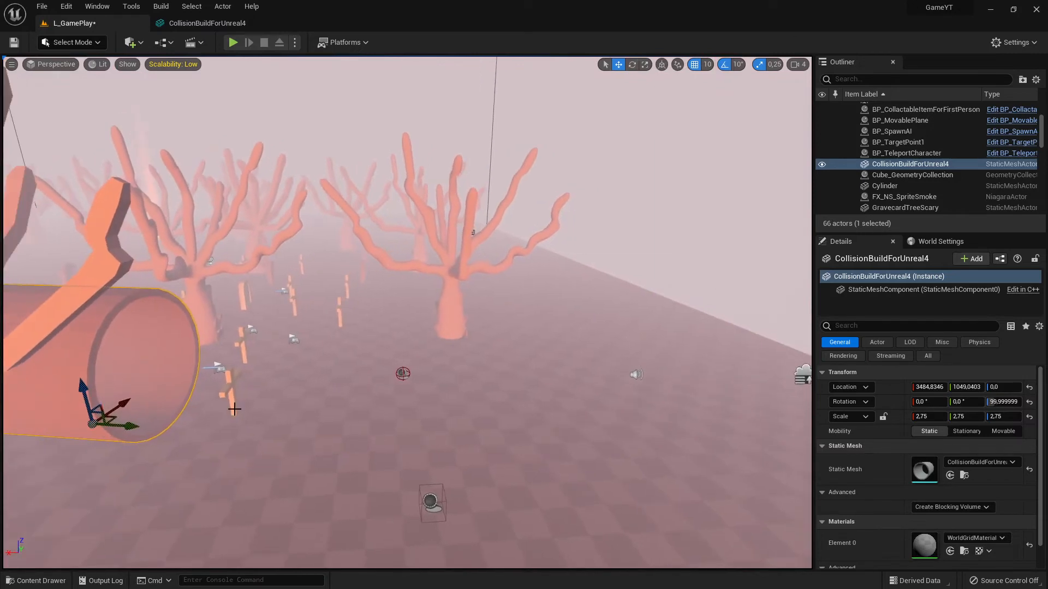
{"action": "left_click_drag", "start_coordinate": [136, 421], "coordinate": [666, 449]}
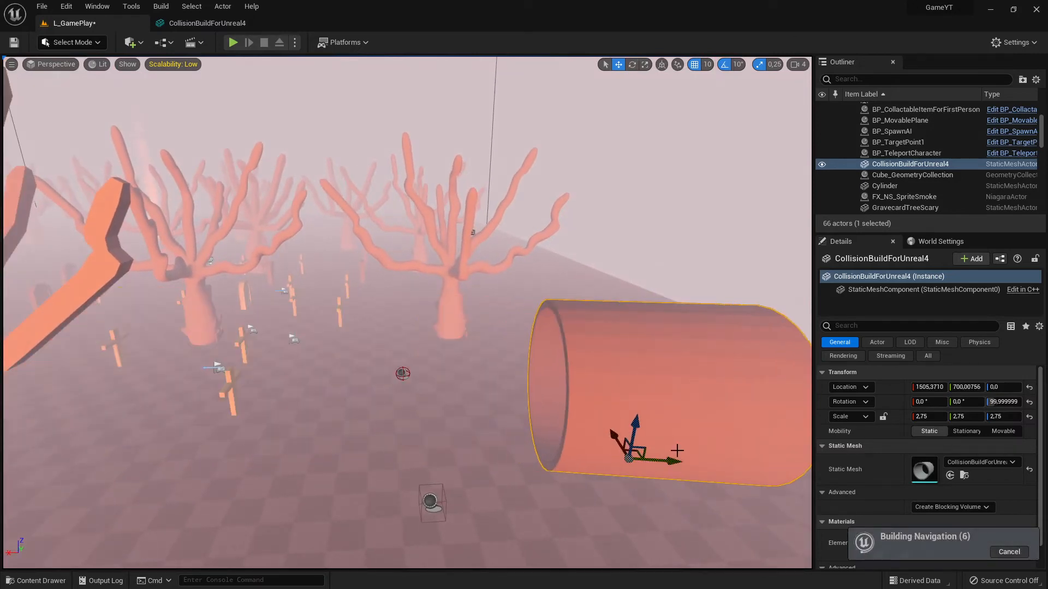
{"action": "right_click_drag", "start_coordinate": [666, 449], "coordinate": [608, 393]}
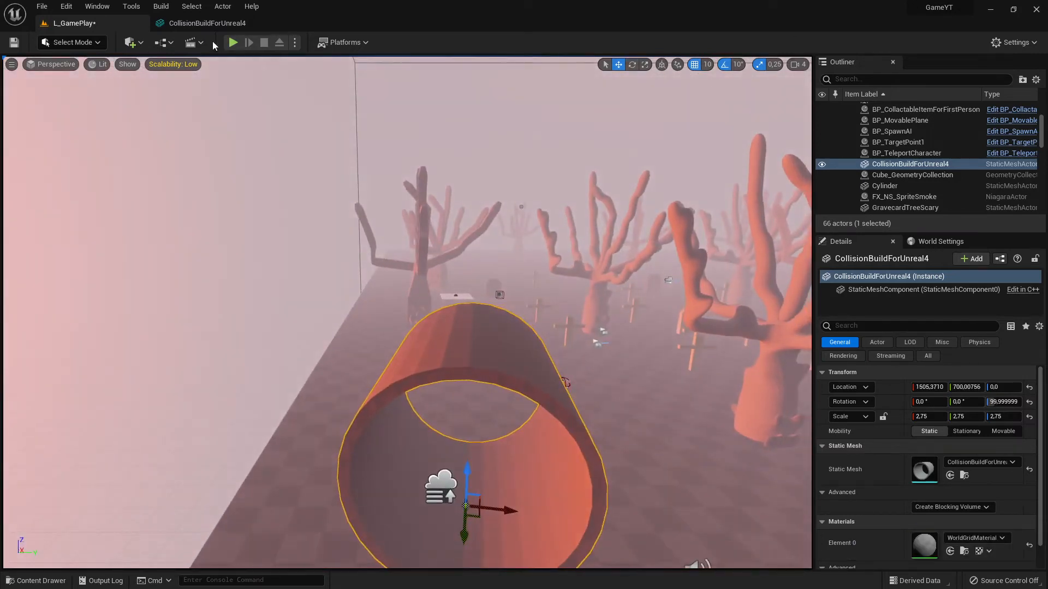
Step: Display the Complex Collision of CollisionBuildForUnreal4 in the static mesh editor alongside its Simple Collision
{"action": "left_click", "coordinate": [189, 25]}
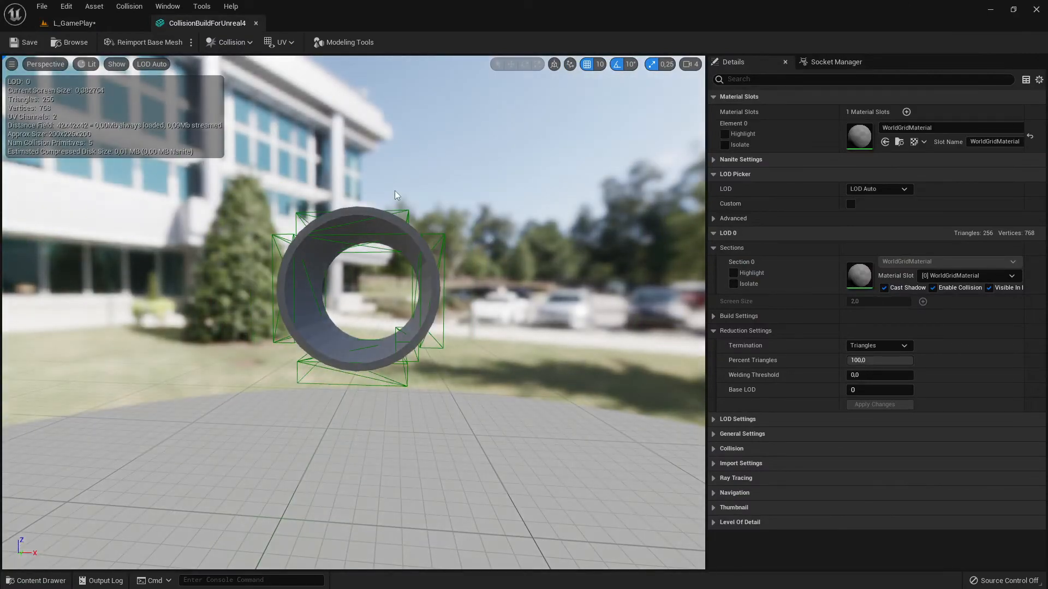
{"action": "left_click_drag", "start_coordinate": [394, 191], "coordinate": [416, 171]}
{"action": "left_click", "coordinate": [116, 64]}
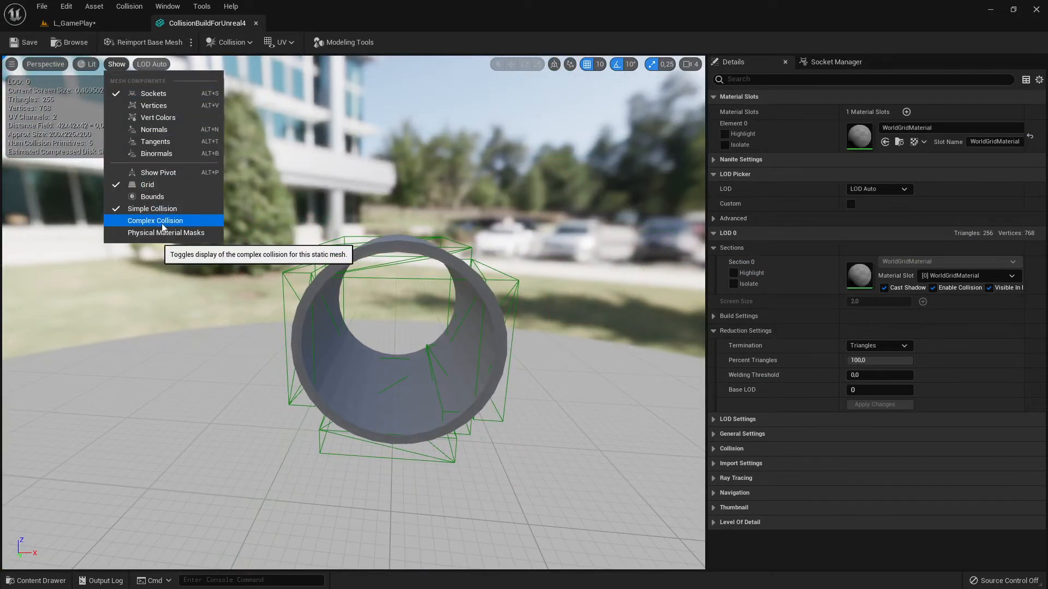
{"action": "left_click", "coordinate": [186, 221]}
Step: Examine the pipe's complex and simple collision from several angles and compare them with the pipe placed in L_GamePlay
{"action": "scroll", "coordinate": [379, 331], "scroll_direction": "up", "scroll_amount": 5}
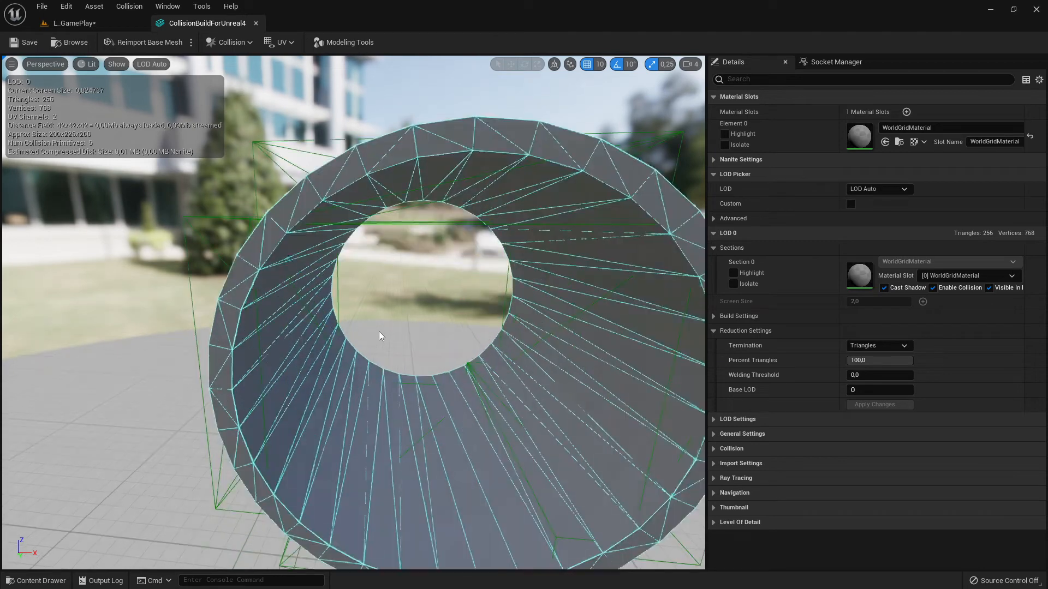
{"action": "scroll", "coordinate": [379, 332], "scroll_direction": "down", "scroll_amount": 4}
{"action": "scroll", "coordinate": [379, 332], "scroll_direction": "up", "scroll_amount": 2}
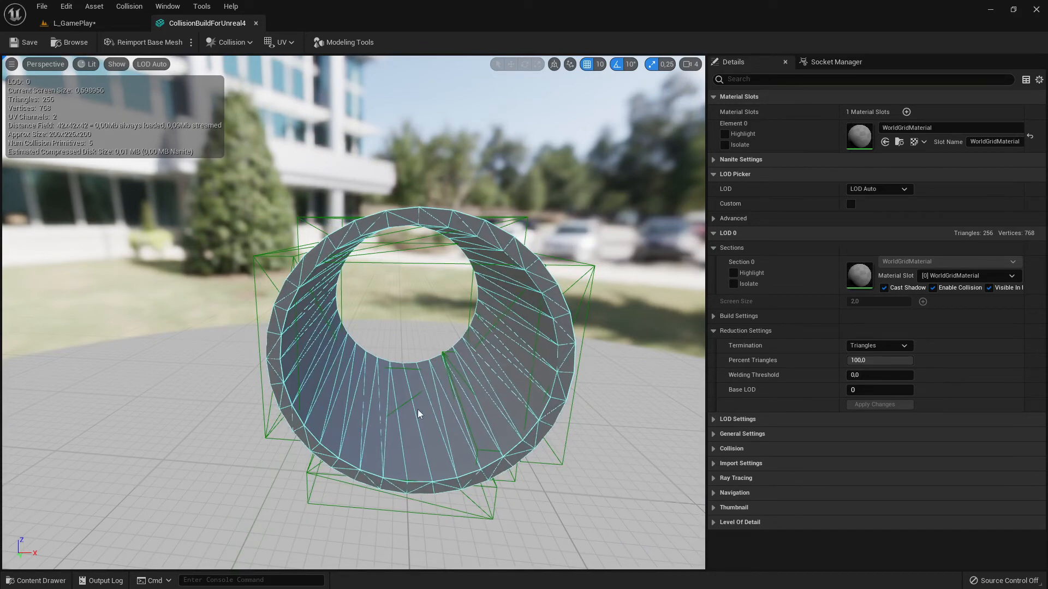
{"action": "left_click_drag", "start_coordinate": [511, 423], "coordinate": [410, 276]}
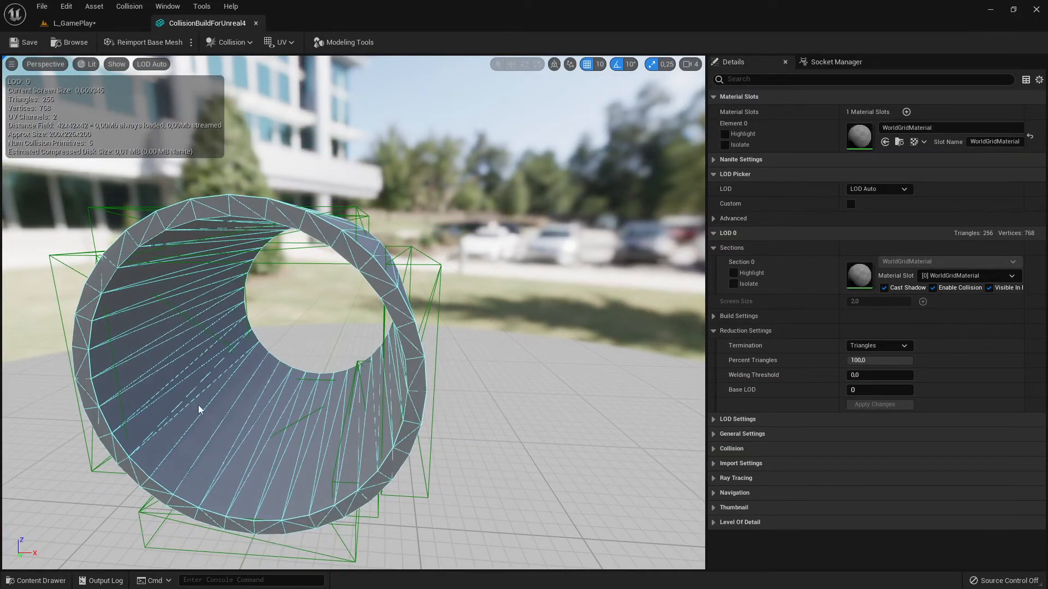
{"action": "right_click_drag", "start_coordinate": [354, 312], "coordinate": [177, 386]}
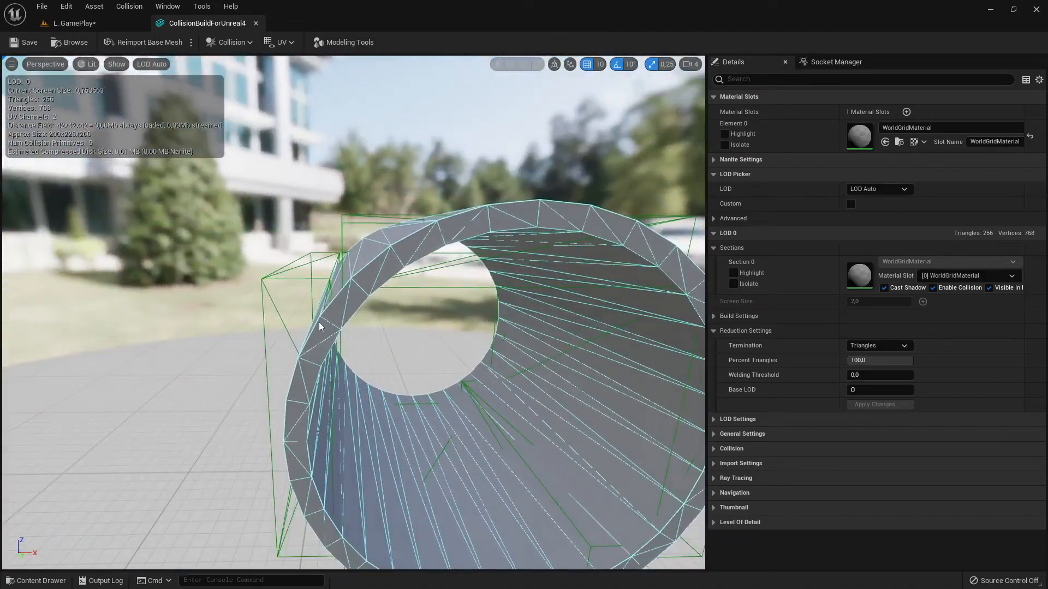
{"action": "right_click_drag", "start_coordinate": [320, 382], "coordinate": [197, 359]}
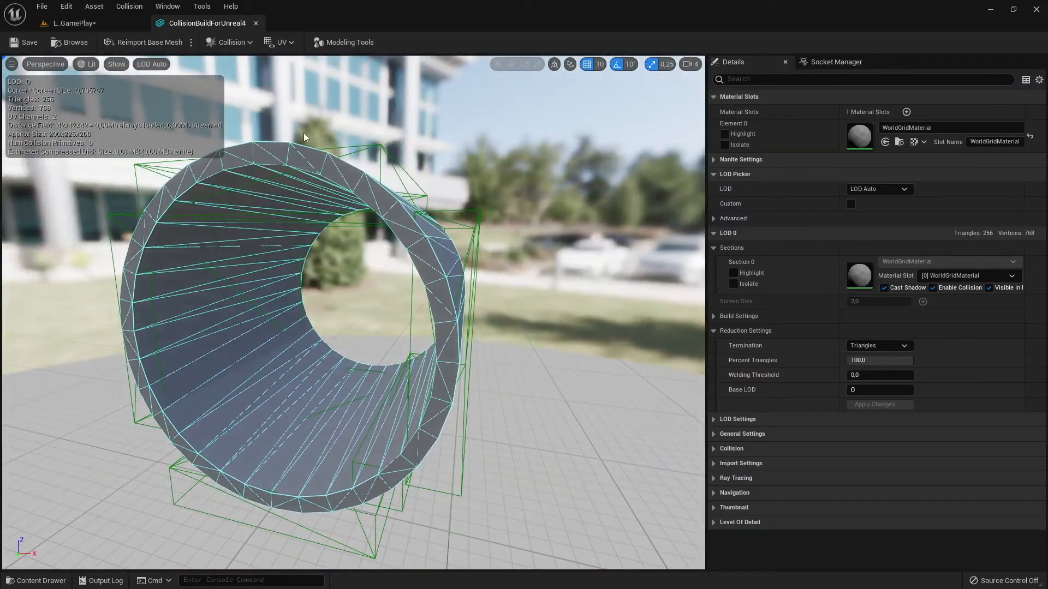
{"action": "left_click", "coordinate": [78, 24]}
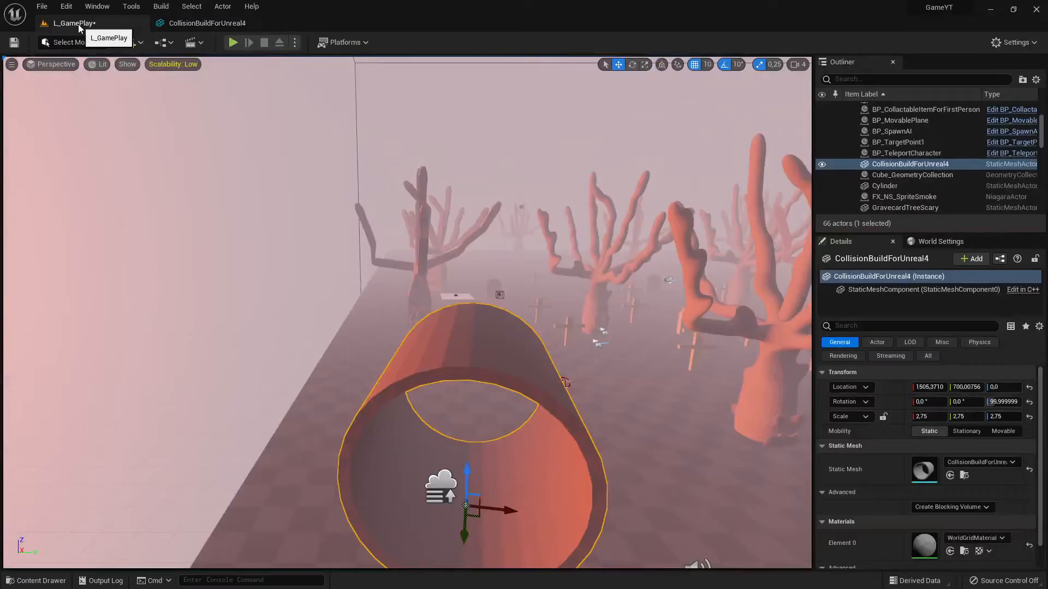
{"action": "right_click_drag", "start_coordinate": [375, 293], "coordinate": [496, 272]}
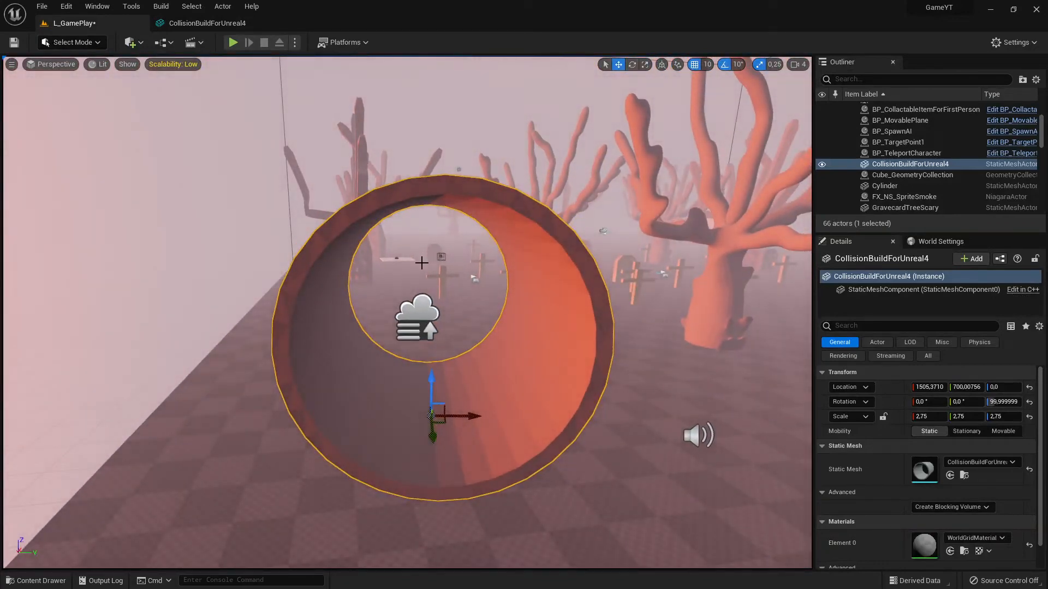
{"action": "left_click", "coordinate": [207, 23]}
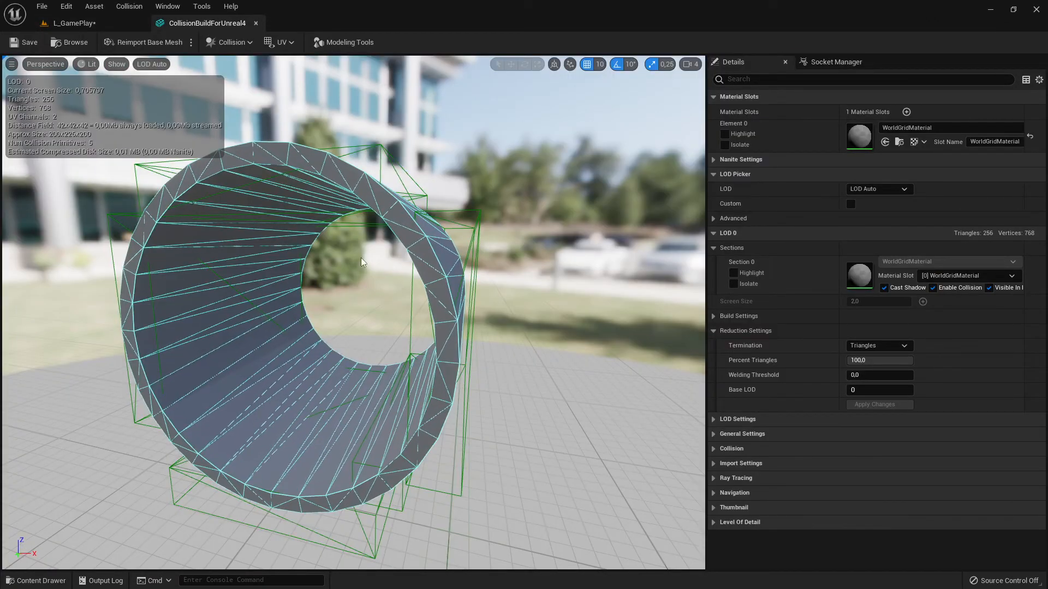
{"action": "left_click_drag", "start_coordinate": [361, 263], "coordinate": [273, 252]}
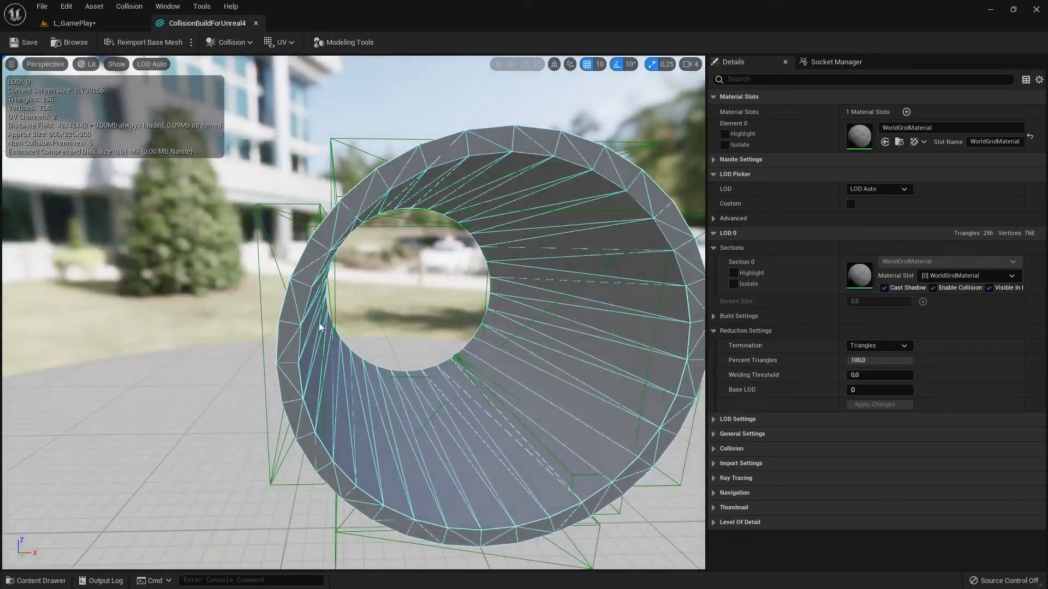
Step: Return to L_GamePlay and rotate the placed pipe to 0° around Z
{"action": "left_click", "coordinate": [101, 28]}
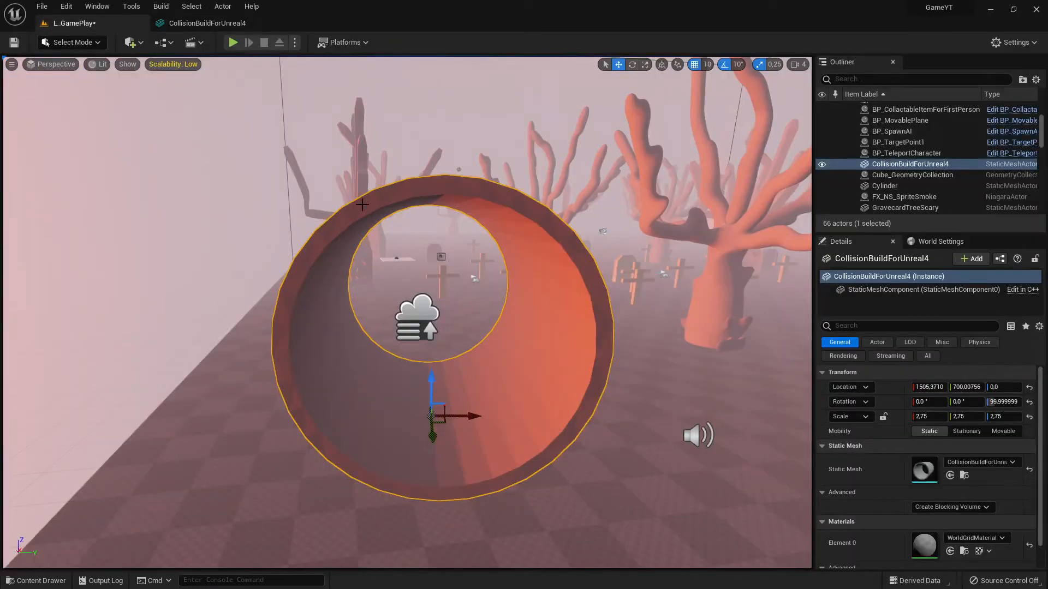
{"action": "right_click_drag", "start_coordinate": [574, 302], "coordinate": [523, 328]}
{"action": "key", "text": "e"}
{"action": "left_click_drag", "start_coordinate": [568, 335], "coordinate": [628, 337]}
{"action": "key", "text": "d"}
{"action": "right_click_drag", "start_coordinate": [628, 338], "coordinate": [579, 338]}
{"action": "key", "text": "w"}
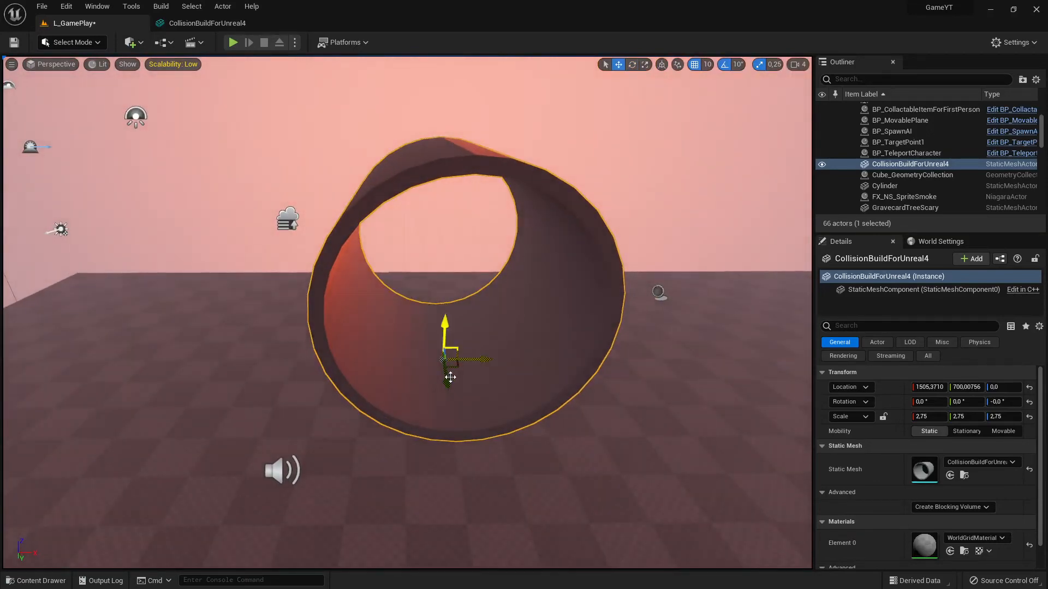
Step: Move the pipe to about Y -100, Z -180, partly below the floor, and scale it uniformly to 4.75
{"action": "left_click_drag", "start_coordinate": [450, 377], "coordinate": [431, 264]}
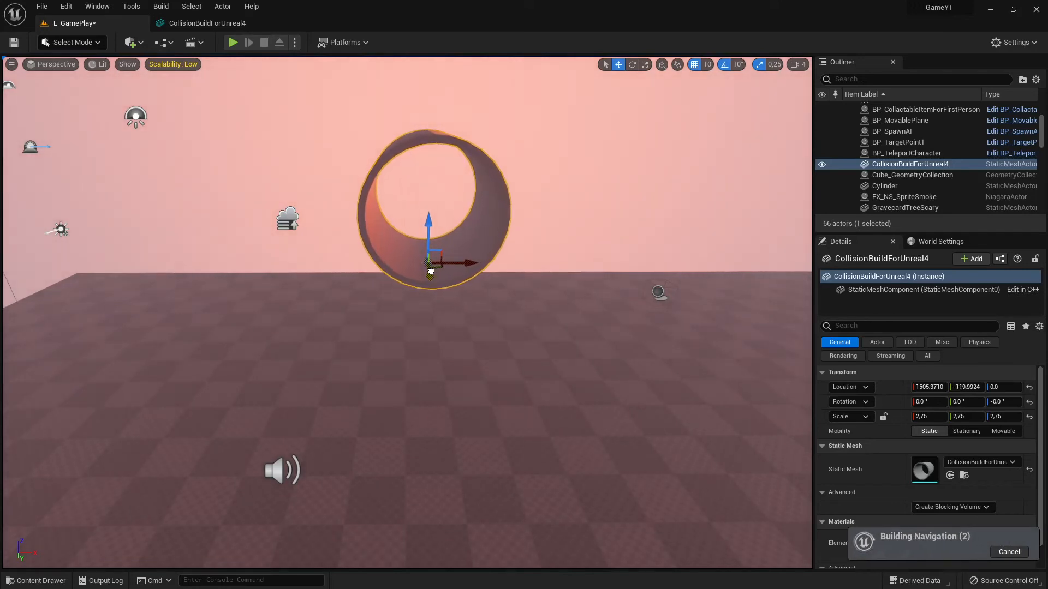
{"action": "left_click_drag", "start_coordinate": [428, 225], "coordinate": [431, 240]}
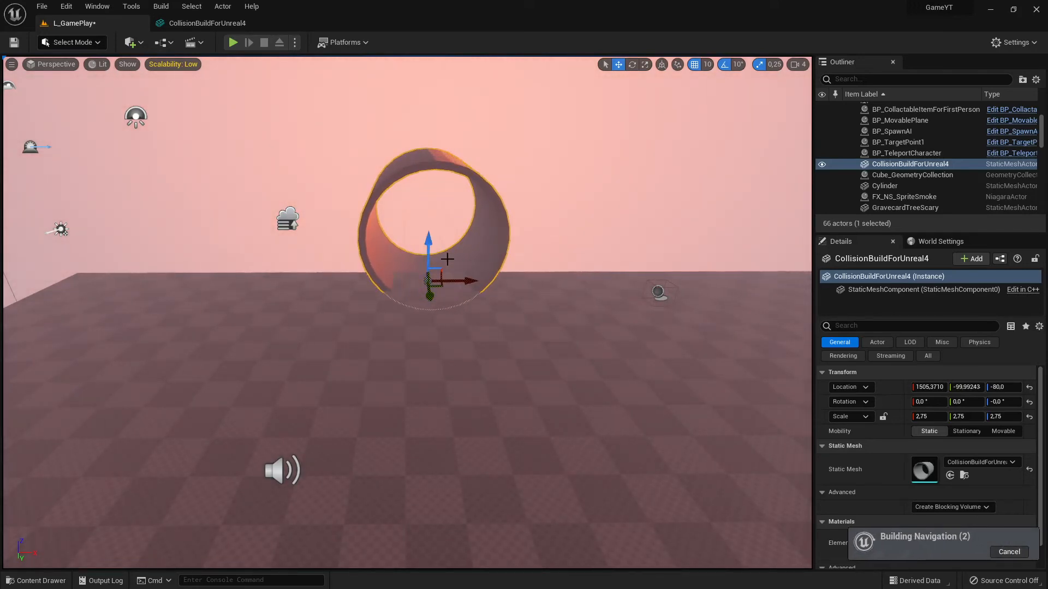
{"action": "key", "text": "r"}
{"action": "mouse_move", "coordinate": [429, 246]}
{"action": "left_mouse_down"}
{"action": "mouse_move", "coordinate": [456, 229]}
{"action": "mouse_move", "coordinate": [430, 264]}
{"action": "left_mouse_up"}
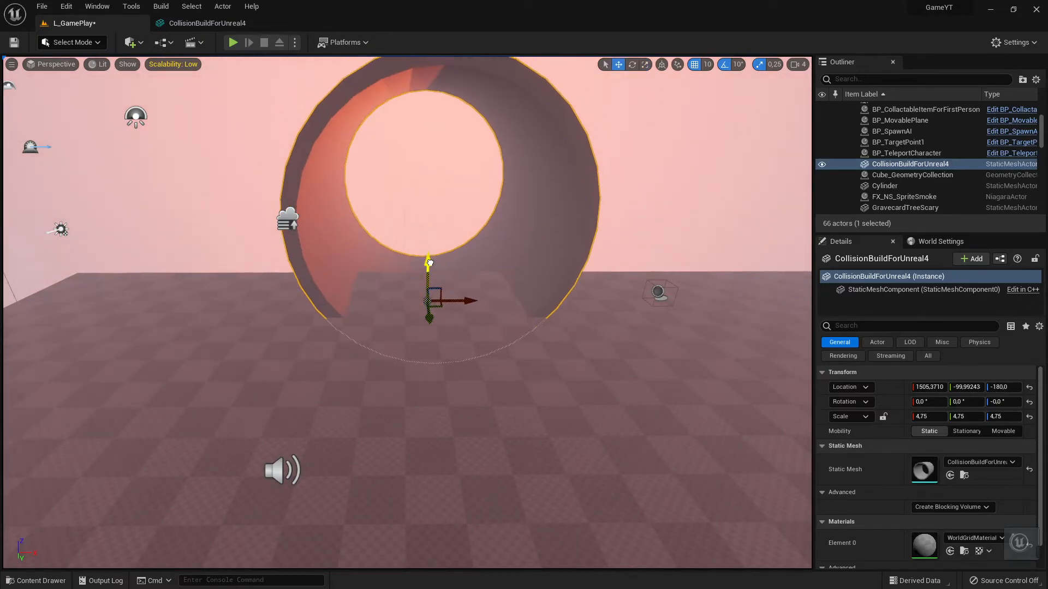
{"action": "key", "text": "w"}
{"action": "mouse_move", "coordinate": [435, 273]}
{"action": "right_mouse_down"}
{"action": "mouse_move", "coordinate": [423, 246]}
{"action": "mouse_move", "coordinate": [429, 253]}
{"action": "mouse_move", "coordinate": [428, 207]}
{"action": "mouse_move", "coordinate": [425, 259]}
{"action": "mouse_move", "coordinate": [589, 260]}
{"action": "mouse_move", "coordinate": [404, 256]}
{"action": "mouse_move", "coordinate": [527, 289]}
{"action": "mouse_move", "coordinate": [437, 274]}
{"action": "mouse_move", "coordinate": [431, 305]}
{"action": "mouse_move", "coordinate": [415, 284]}
{"action": "mouse_move", "coordinate": [426, 275]}
{"action": "mouse_move", "coordinate": [545, 272]}
{"action": "mouse_move", "coordinate": [425, 273]}
{"action": "right_mouse_up"}
{"action": "key", "text": "s"}
{"action": "key", "text": "s"}
{"action": "key", "text": "w"}
{"action": "key", "text": "s"}
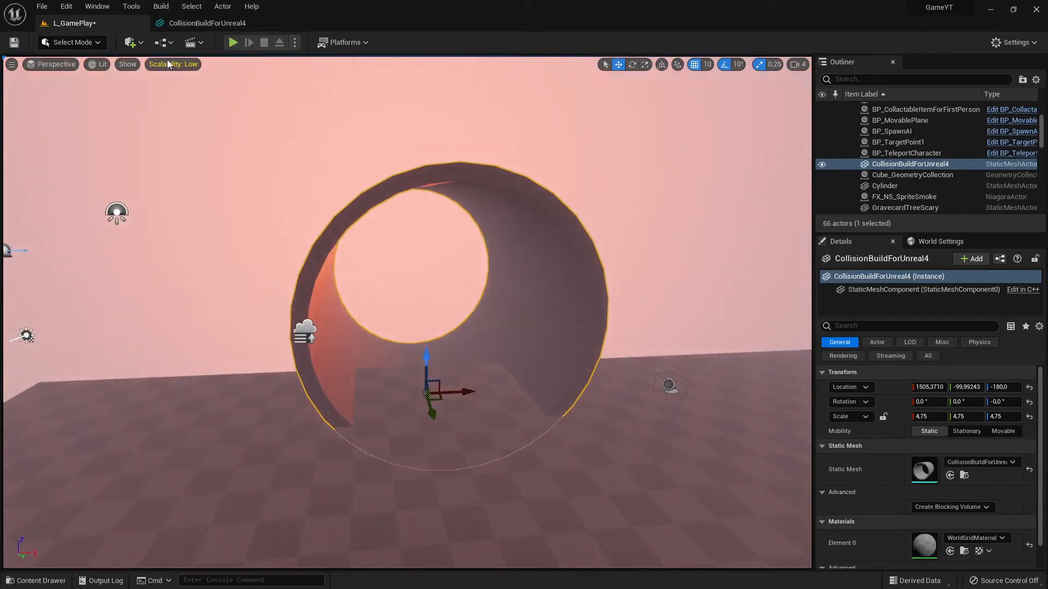
Step: Switch to Modeling mode and displace the selected pipe with Perlin Noise at intensity 10 and 4 PN Triangles subdivisions
{"action": "left_click", "coordinate": [80, 43]}
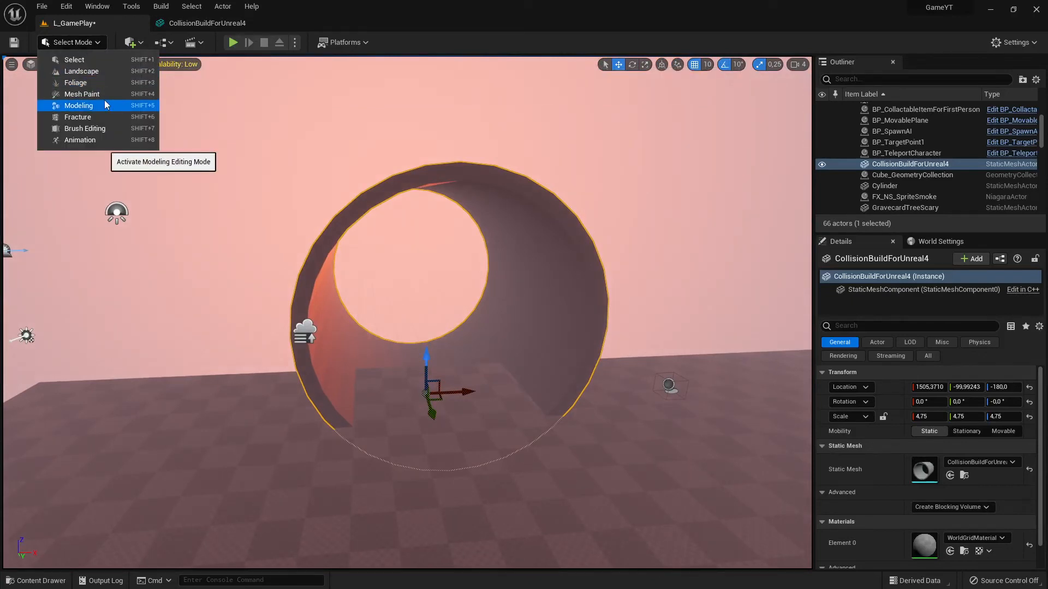
{"action": "left_click", "coordinate": [79, 106]}
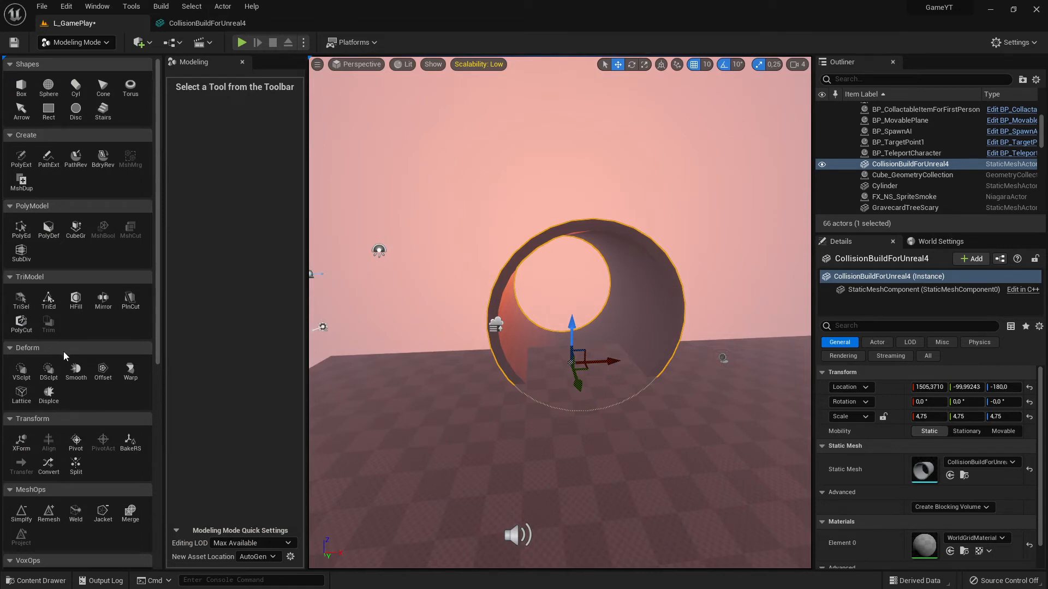
{"action": "left_click", "coordinate": [48, 395]}
{"action": "left_click_drag", "start_coordinate": [554, 321], "coordinate": [568, 262]}
{"action": "key", "text": "f"}
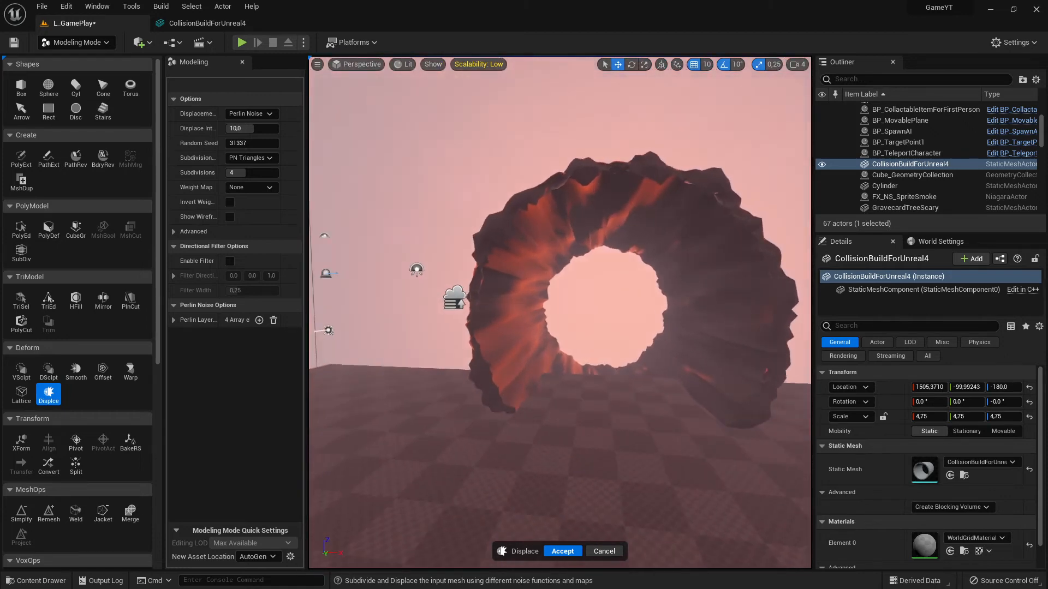
{"action": "left_click_drag", "start_coordinate": [559, 311], "coordinate": [431, 303], "text": "alt"}
{"action": "scroll", "coordinate": [311, 326], "scroll_direction": "up", "scroll_amount": 3}
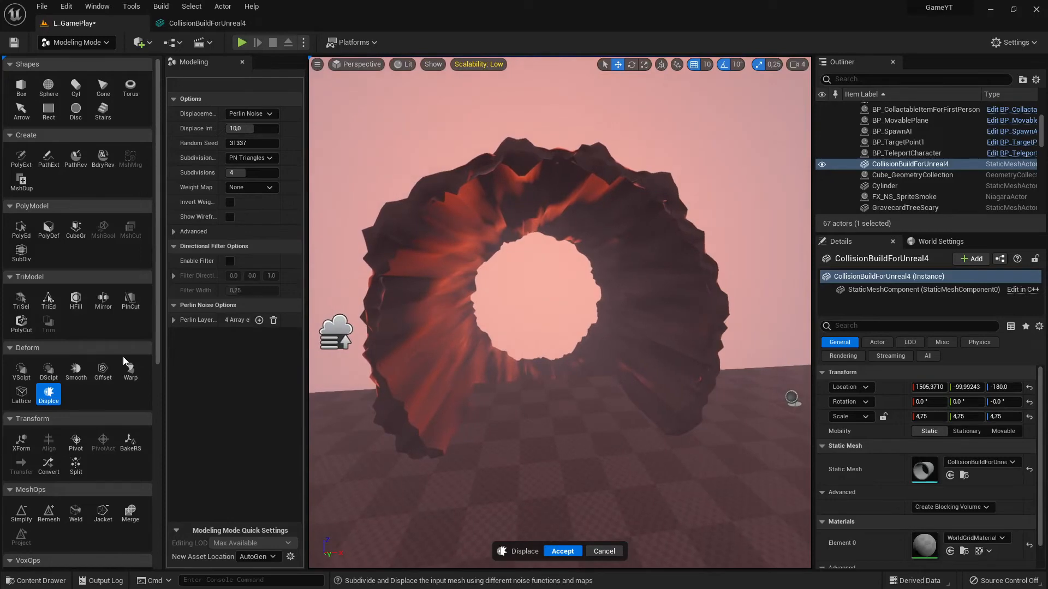
Step: Apply a second Perlin Noise Displace pass to the already roughened pipe and accept the result
{"action": "left_click", "coordinate": [48, 392]}
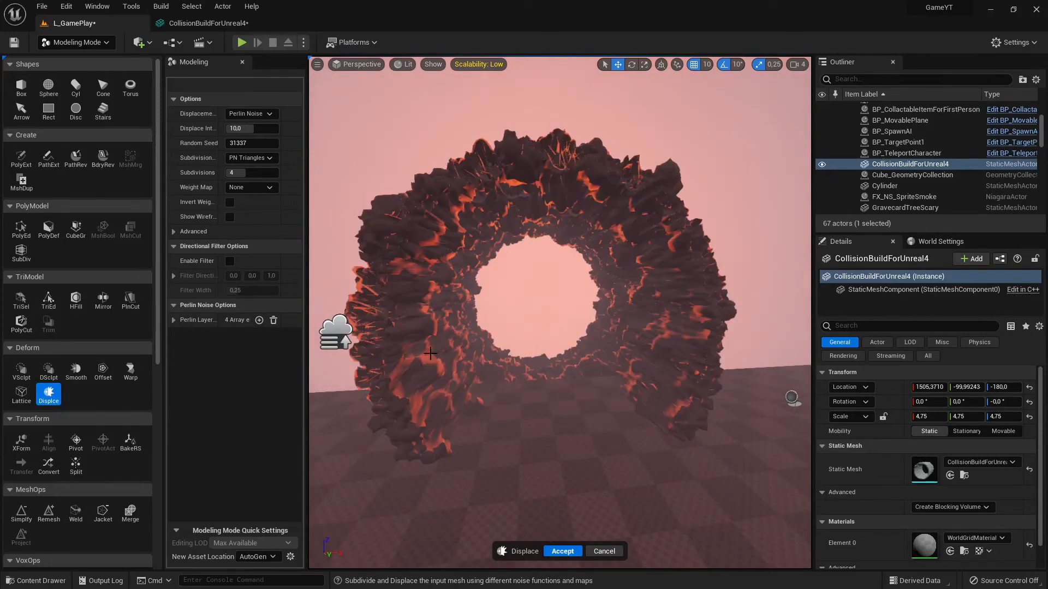
{"action": "right_click_drag", "start_coordinate": [464, 359], "coordinate": [439, 328]}
{"action": "key", "text": "e"}
{"action": "right_click_drag", "start_coordinate": [494, 360], "coordinate": [495, 324]}
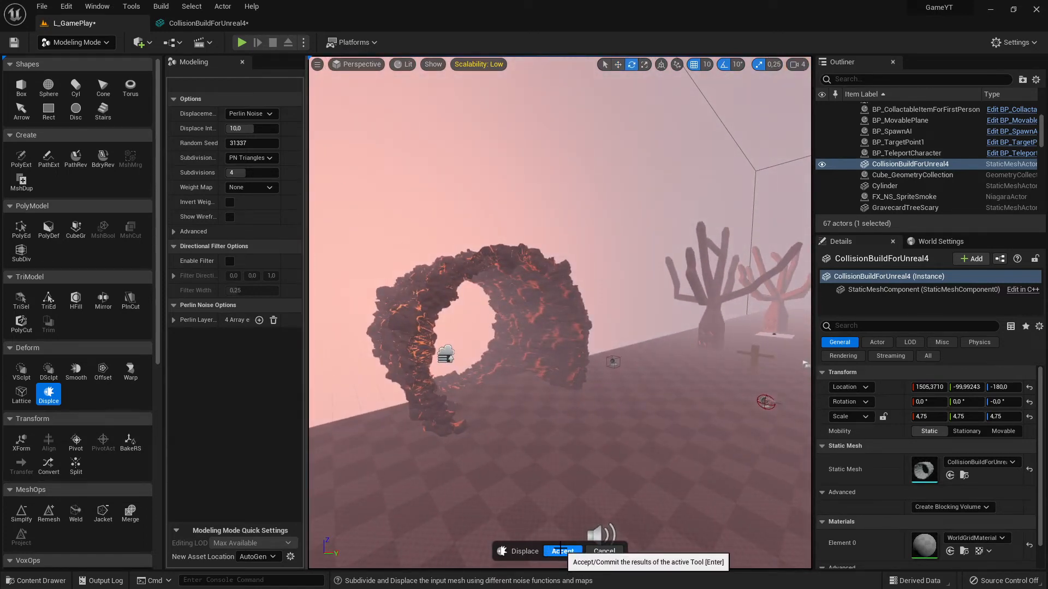
{"action": "left_click", "coordinate": [559, 551]}
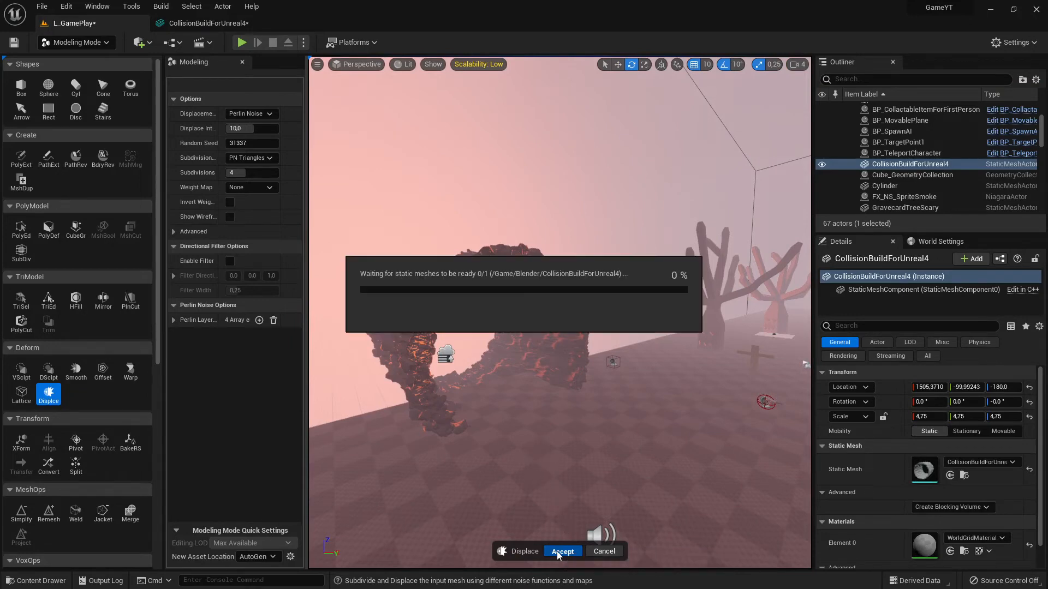
{"action": "key", "text": "w"}
{"action": "key", "text": "f"}
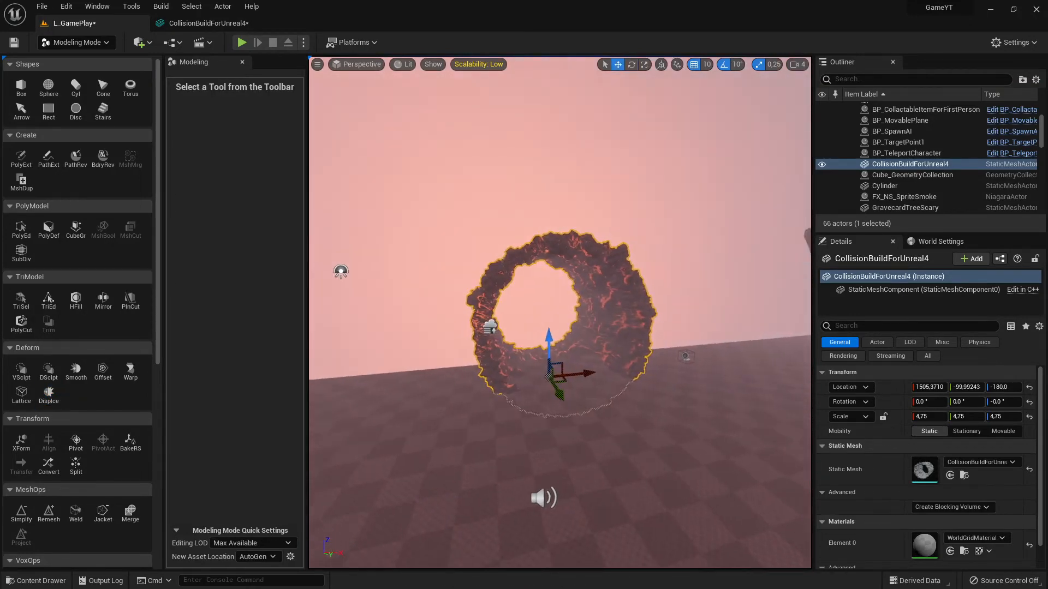
{"action": "scroll", "coordinate": [617, 242], "scroll_direction": "up", "scroll_amount": 5}
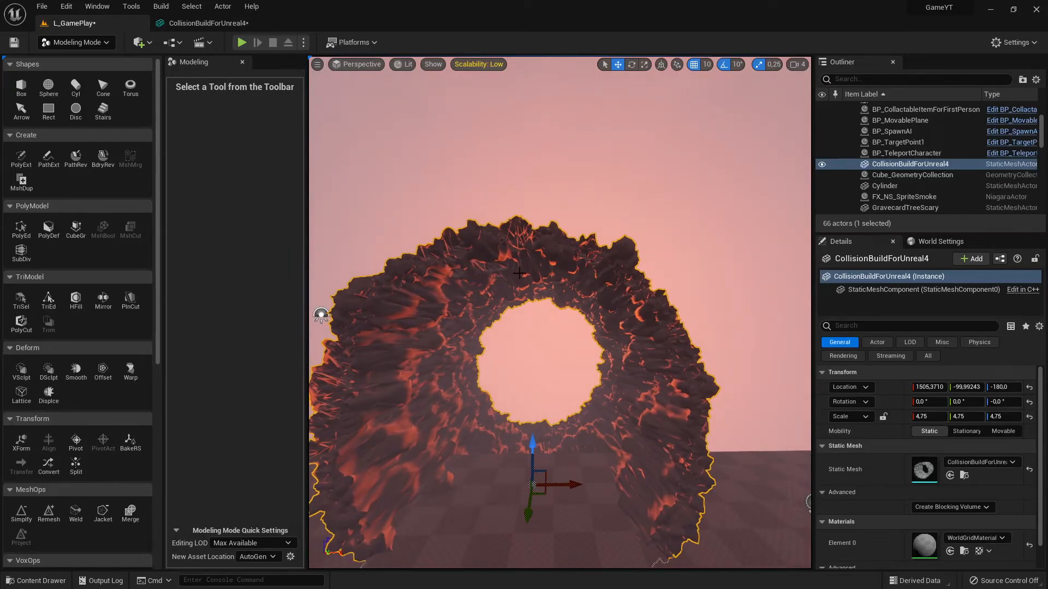
Step: Move the displaced pipe to about X 2970, Y 1289 near the graveyard and rotate it to about 100° around Z
{"action": "left_click_drag", "start_coordinate": [519, 273], "coordinate": [626, 361]}
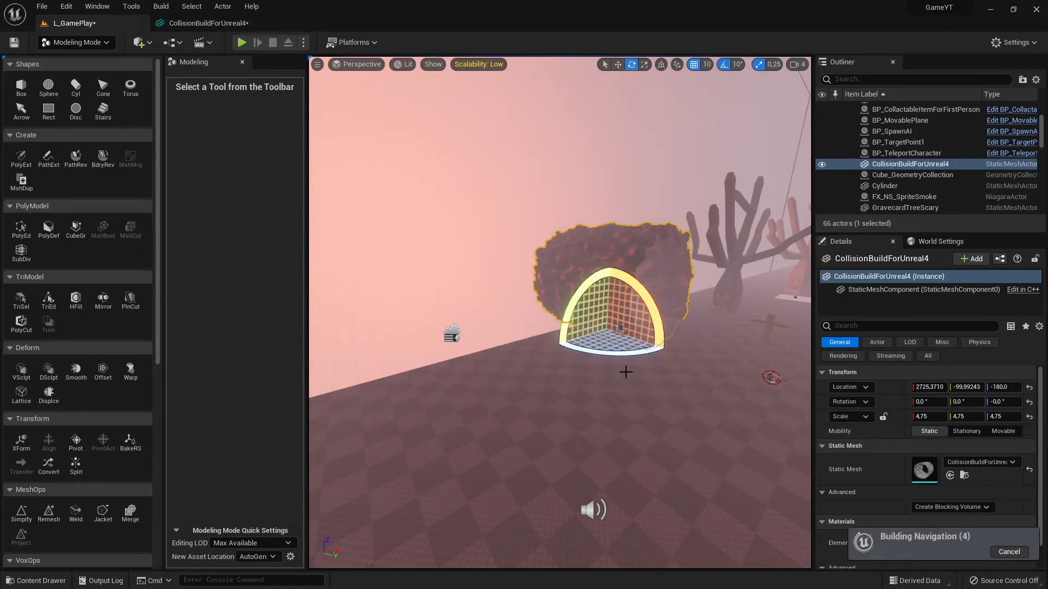
{"action": "key", "text": "e"}
{"action": "key", "text": "w"}
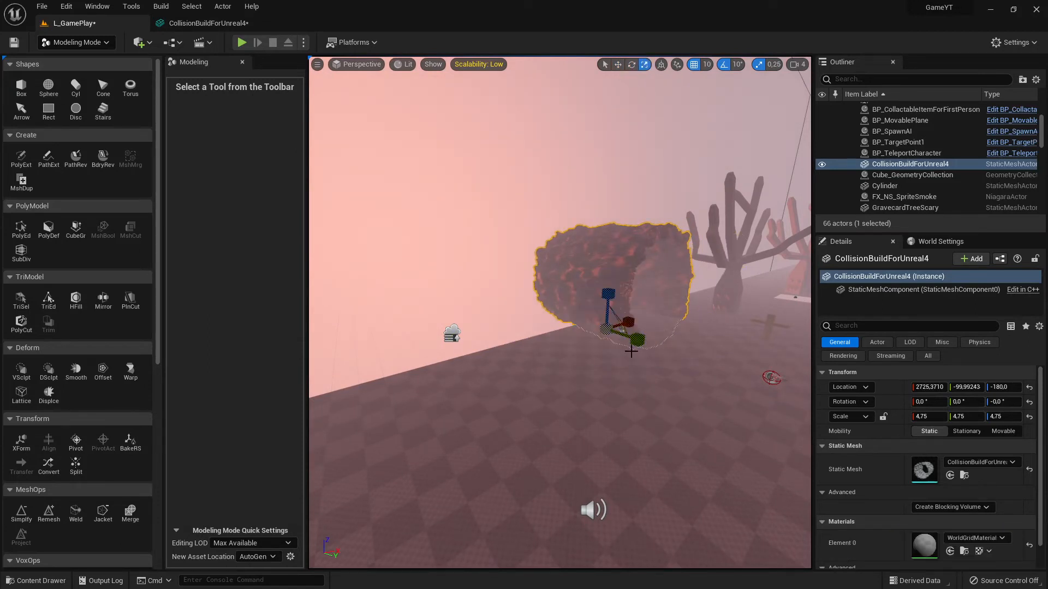
{"action": "key", "text": "e"}
{"action": "left_click_drag", "start_coordinate": [636, 353], "coordinate": [775, 376]}
{"action": "key", "text": "f"}
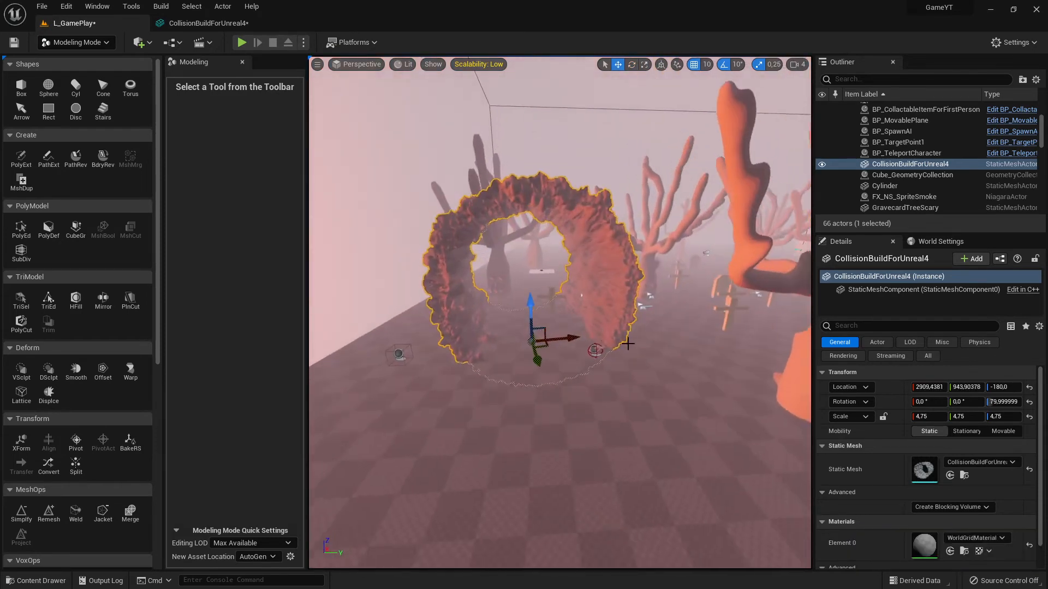
{"action": "left_click_drag", "start_coordinate": [543, 341], "coordinate": [612, 340]}
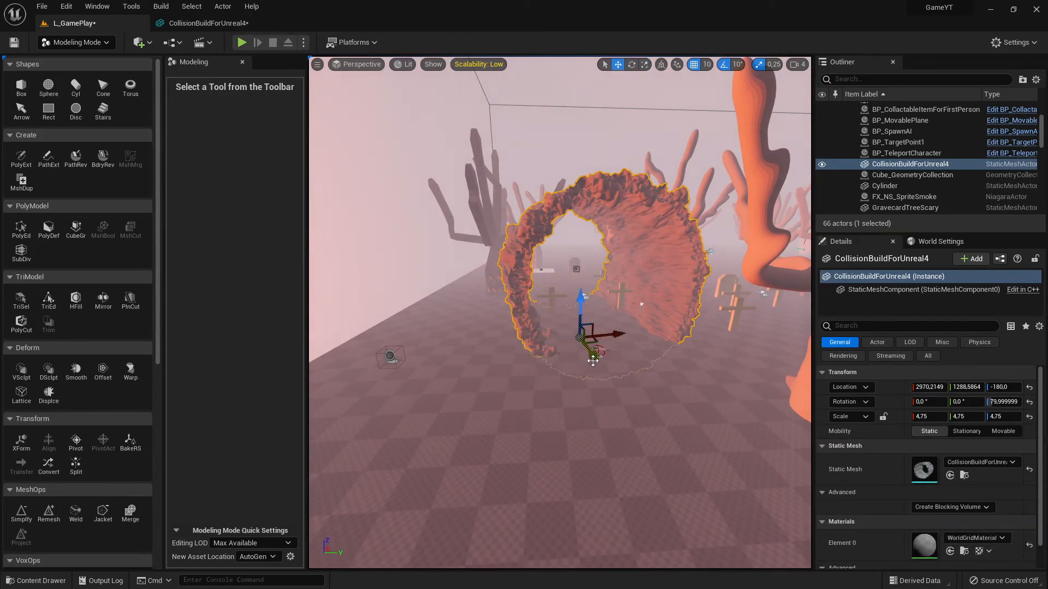
{"action": "left_click_drag", "start_coordinate": [639, 334], "coordinate": [646, 341]}
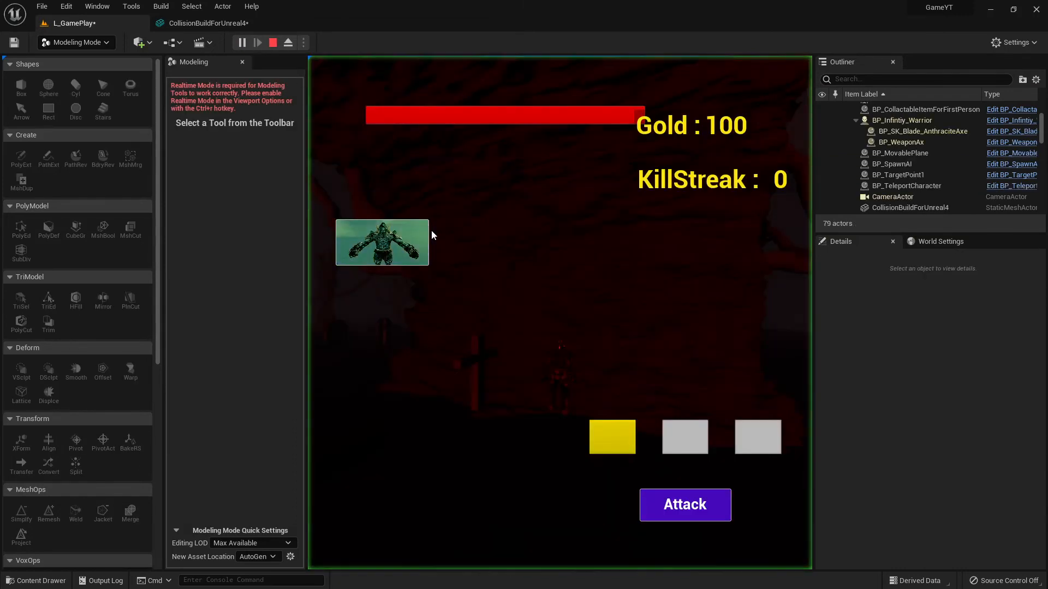
Step: Play the level, run the character through the displaced pipe and along its inner wall to test collision, and stop the simulation
{"action": "left_click", "coordinate": [241, 42]}
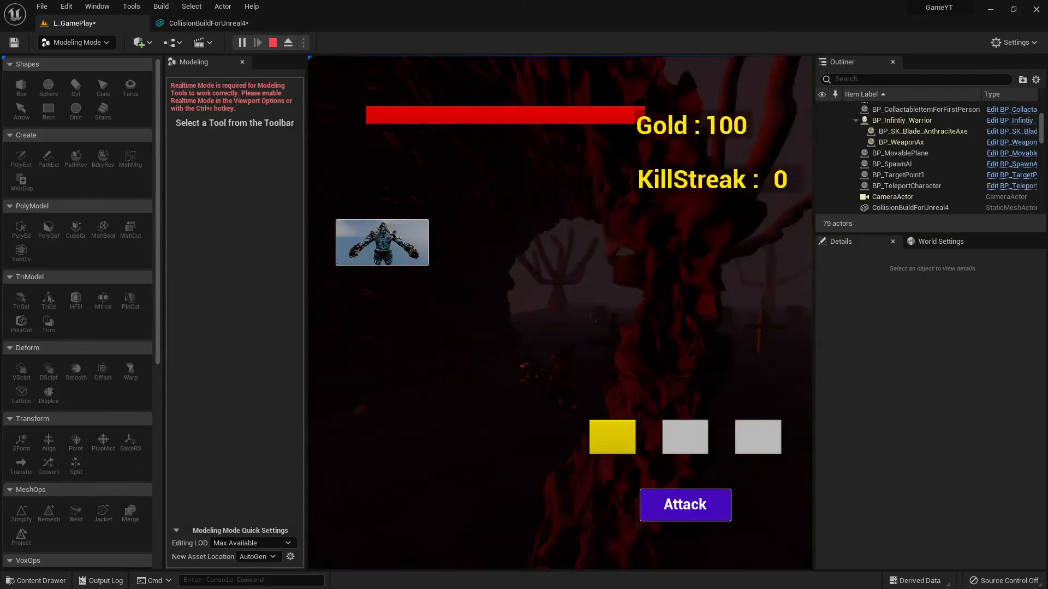
{"action": "key", "text": "w"}
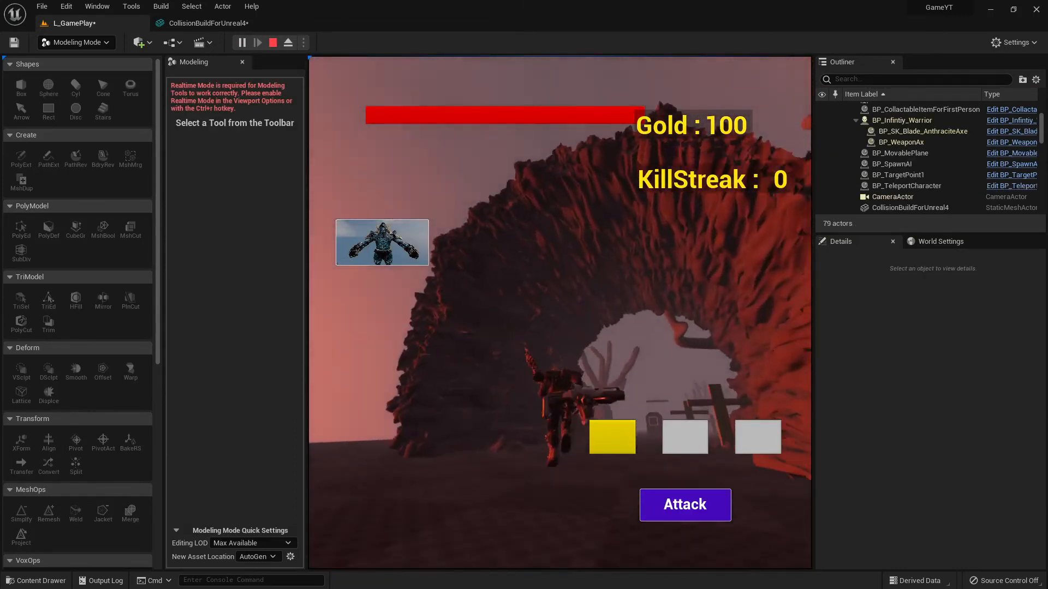
{"action": "key", "text": "w"}
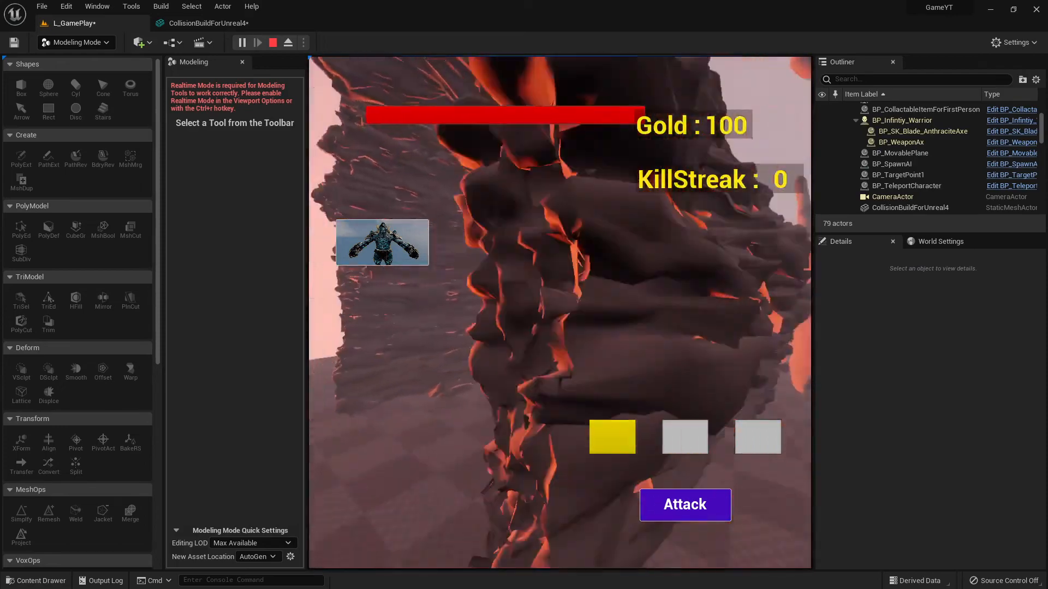
{"action": "key", "text": "w"}
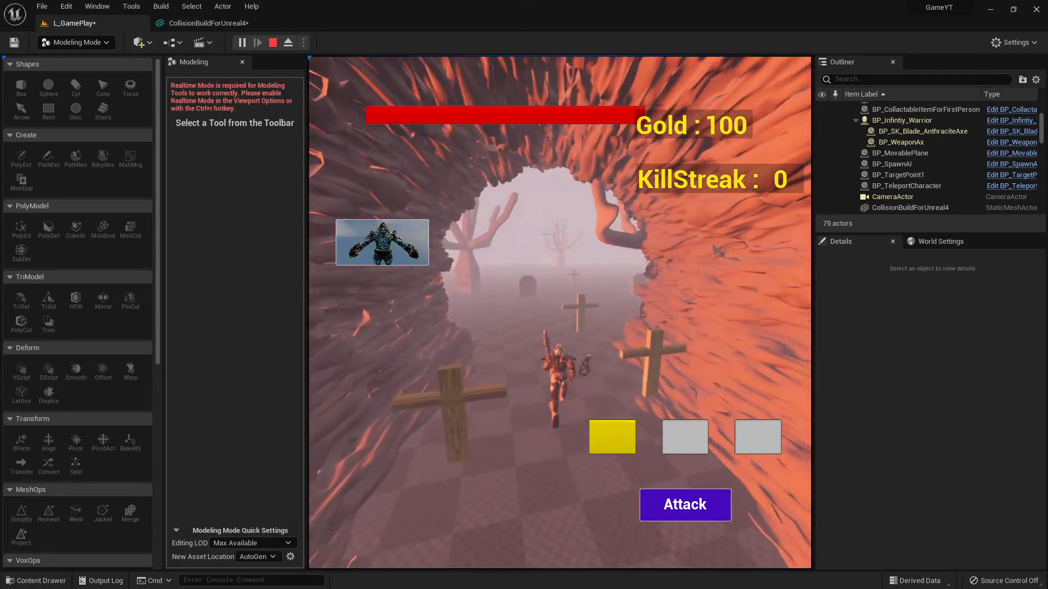
{"action": "key", "text": "w"}
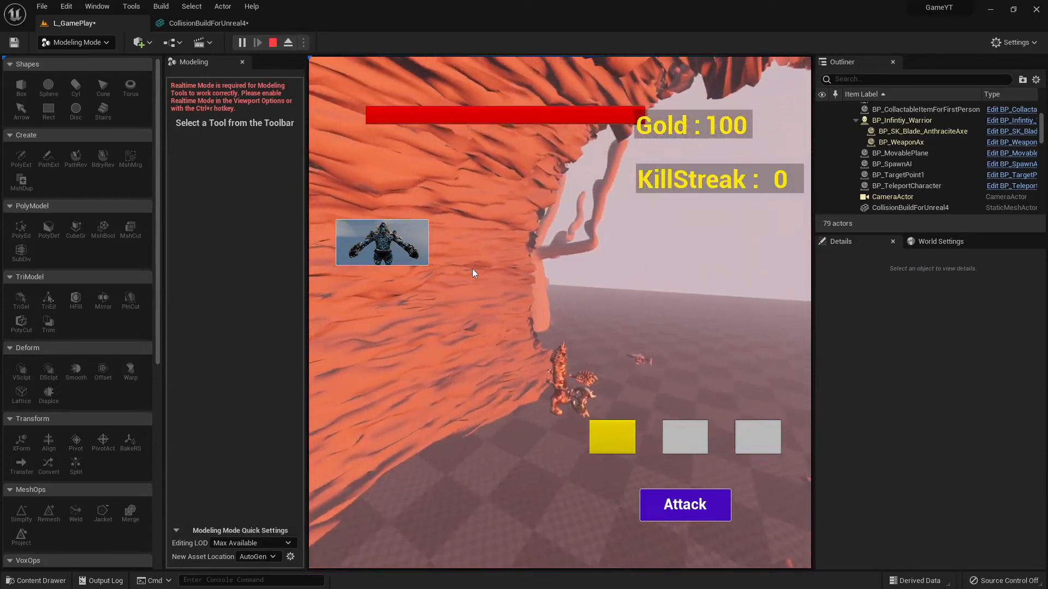
{"action": "key", "text": "w"}
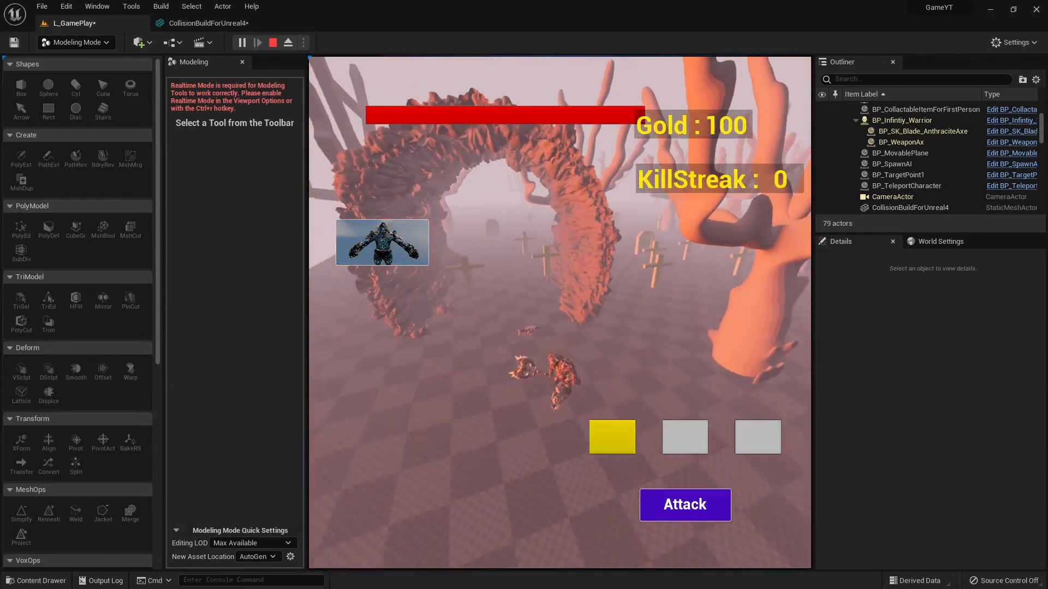
{"action": "left_click", "coordinate": [272, 42]}
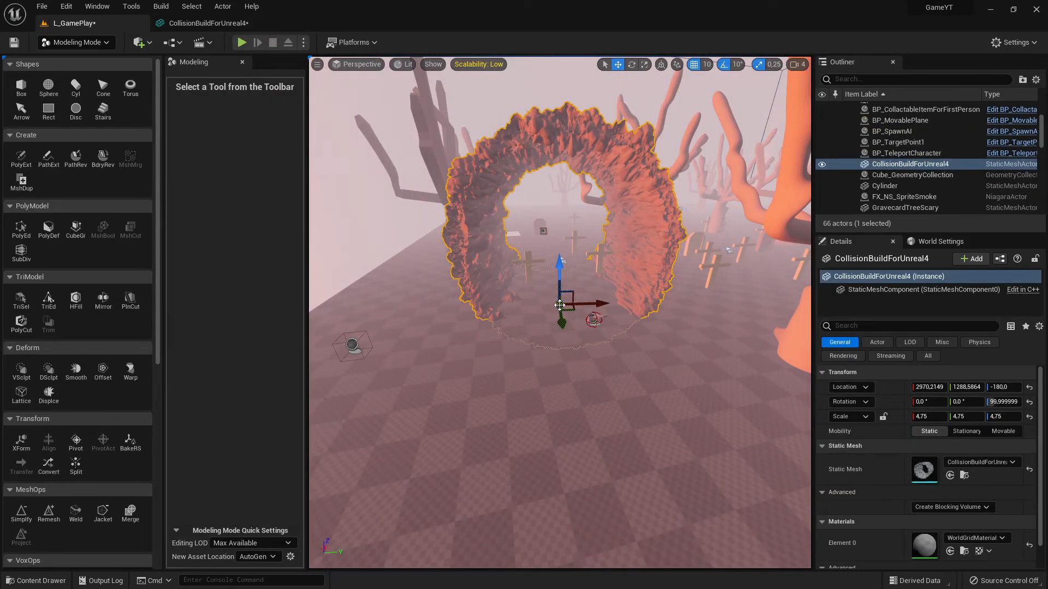
Step: Play L_GamePlay again, run the character up to the displaced pipe, and switch the editor to Select Mode during play
{"action": "key", "text": "w"}
{"action": "right_click_drag", "start_coordinate": [485, 284], "coordinate": [420, 262]}
{"action": "key", "text": "w"}
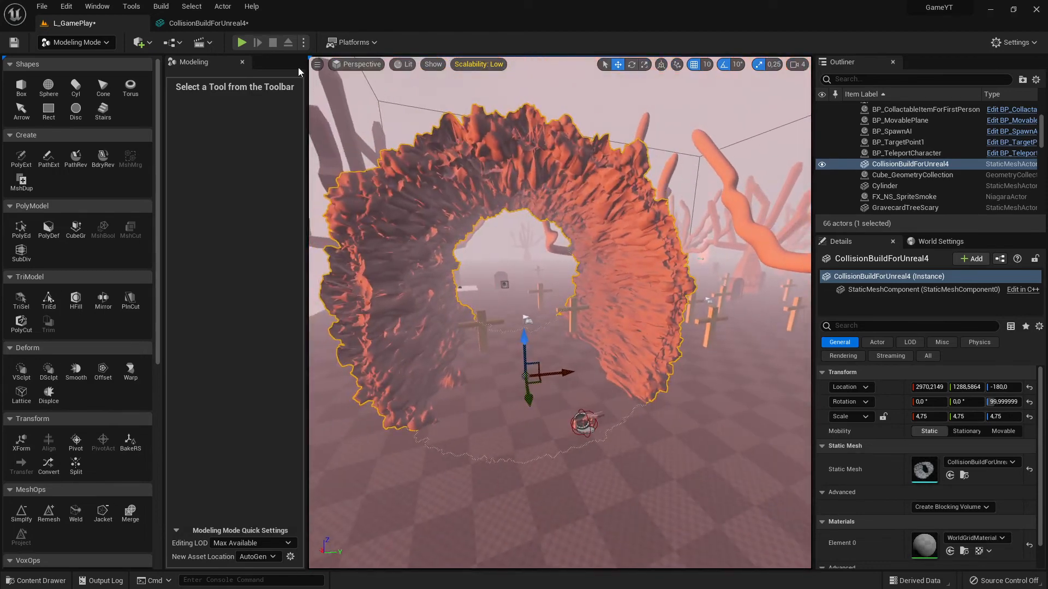
{"action": "left_click", "coordinate": [241, 42]}
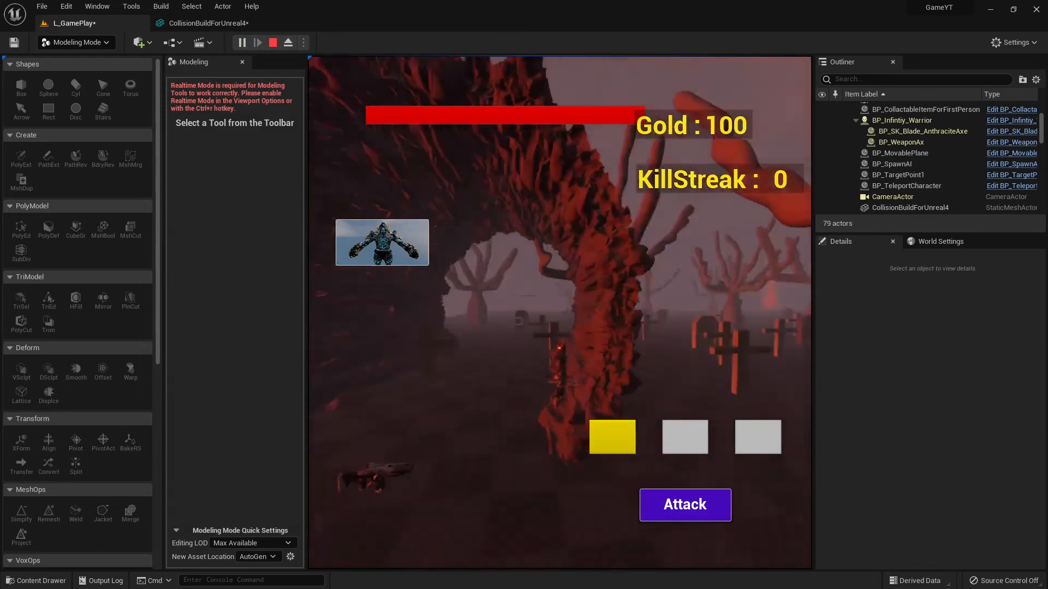
{"action": "key", "text": "w"}
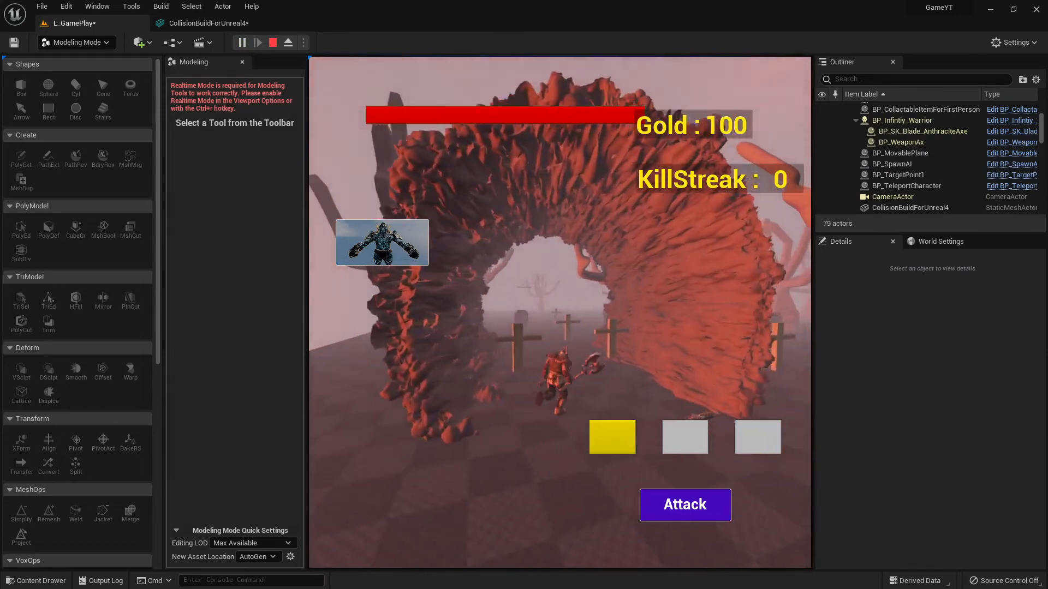
{"action": "left_click", "coordinate": [76, 42]}
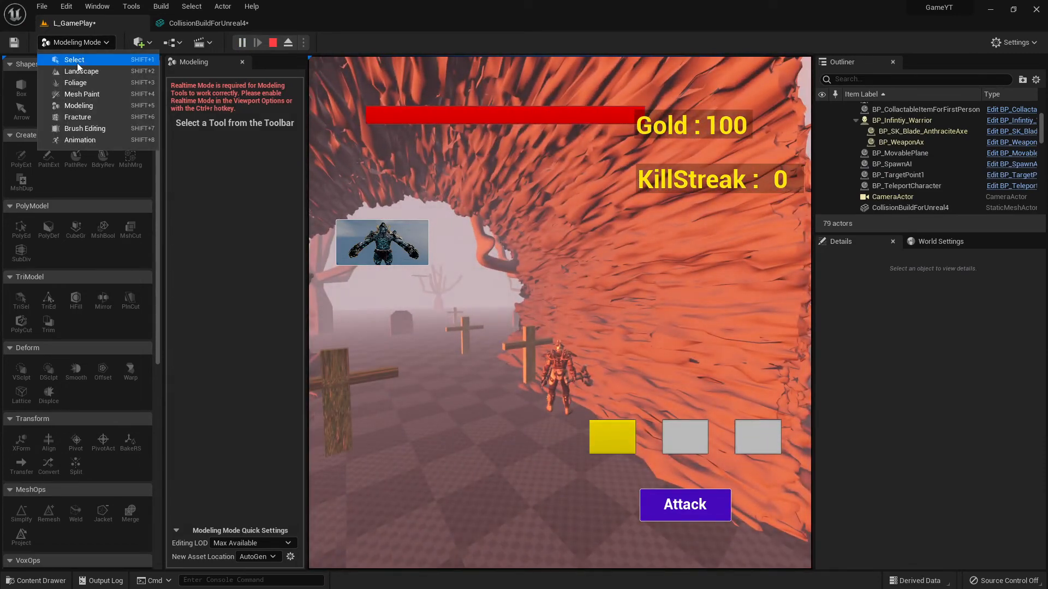
{"action": "left_click", "coordinate": [76, 59]}
Step: Run the character inside and around the displaced pipe to test its walls in the enlarged viewport, and end the play session
{"action": "left_click", "coordinate": [393, 249]}
{"action": "key", "text": "w"}
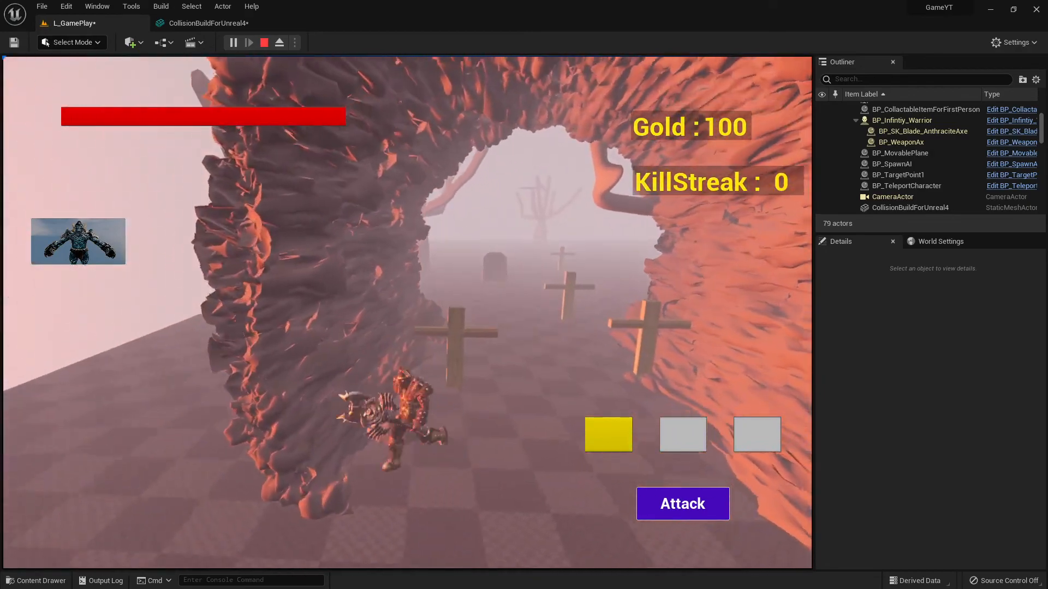
{"action": "key", "text": "w"}
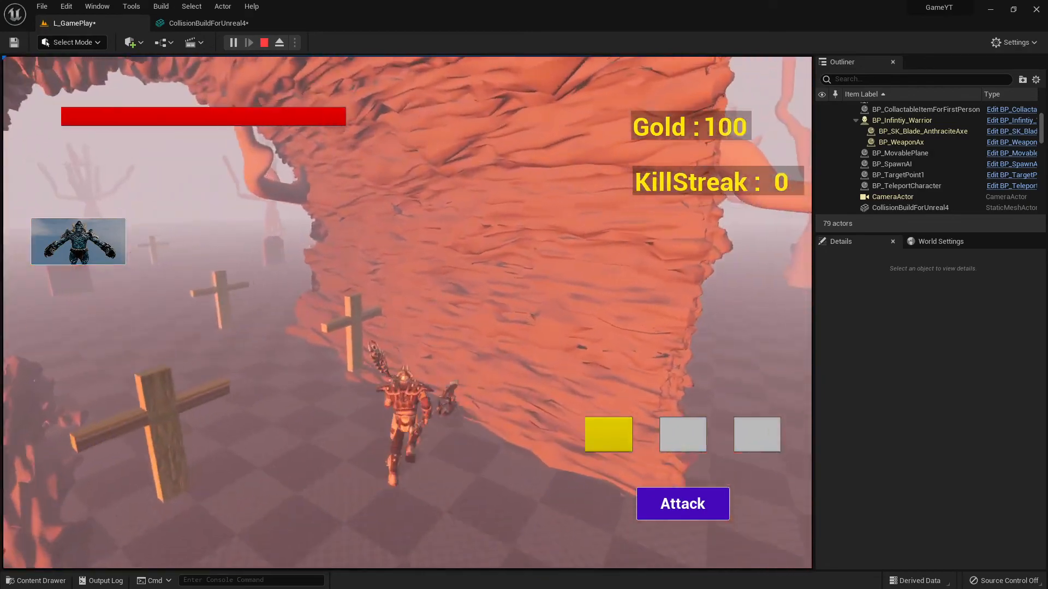
{"action": "key", "text": "w"}
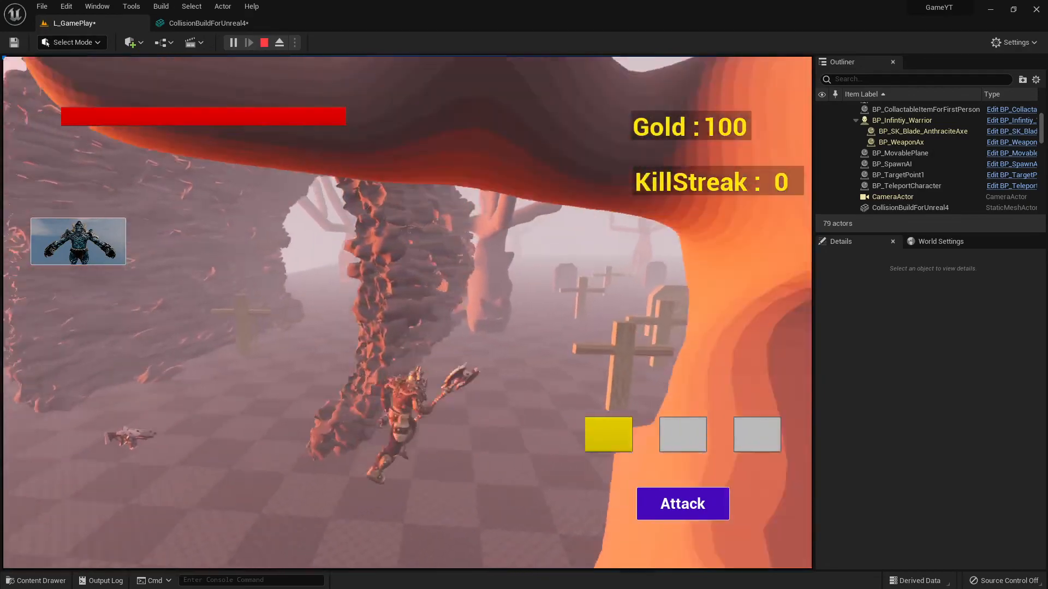
{"action": "key", "text": "shift+F1"}
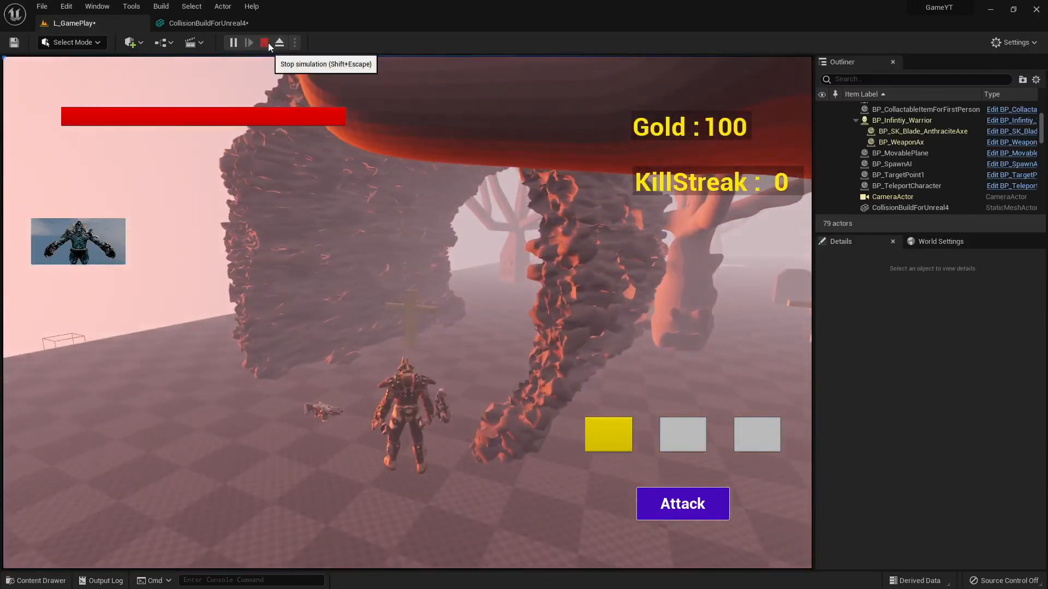
{"action": "left_click", "coordinate": [264, 42]}
Step: Examine the displaced pipe's complex collision wireframe and simple collision boxes in the static mesh editor and compare them with the pipe in L_GamePlay
{"action": "left_click", "coordinate": [221, 27]}
{"action": "left_click_drag", "start_coordinate": [420, 218], "coordinate": [382, 296]}
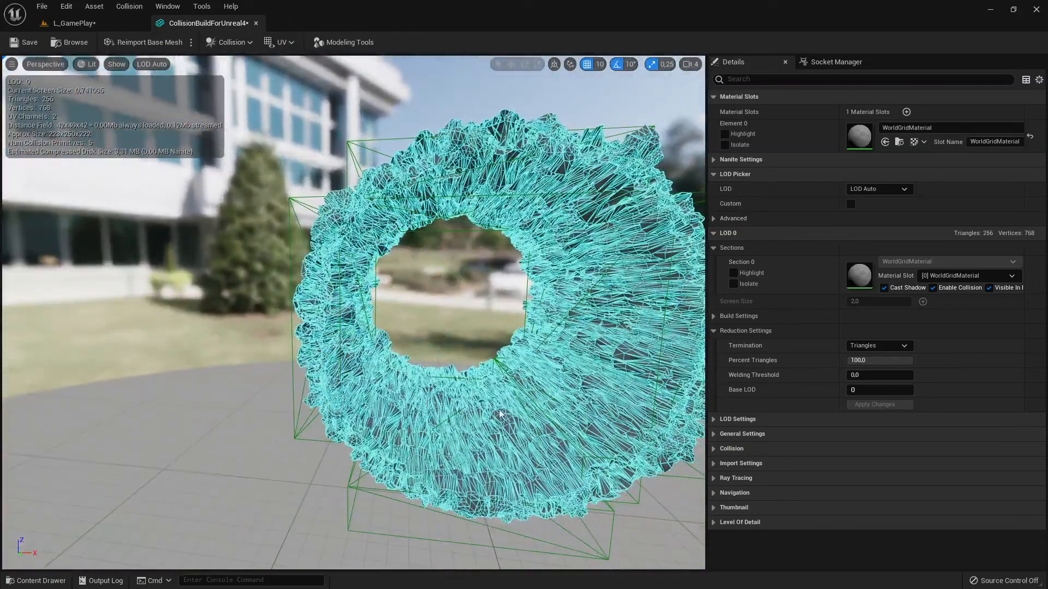
{"action": "left_click_drag", "start_coordinate": [649, 268], "coordinate": [546, 240]}
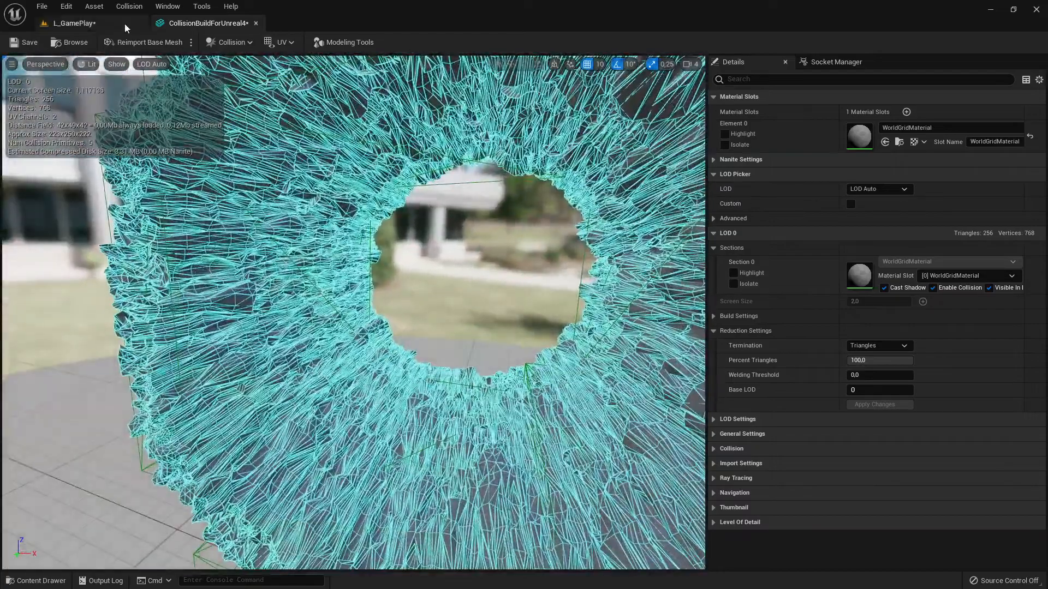
{"action": "left_click", "coordinate": [124, 23]}
{"action": "key", "text": "f"}
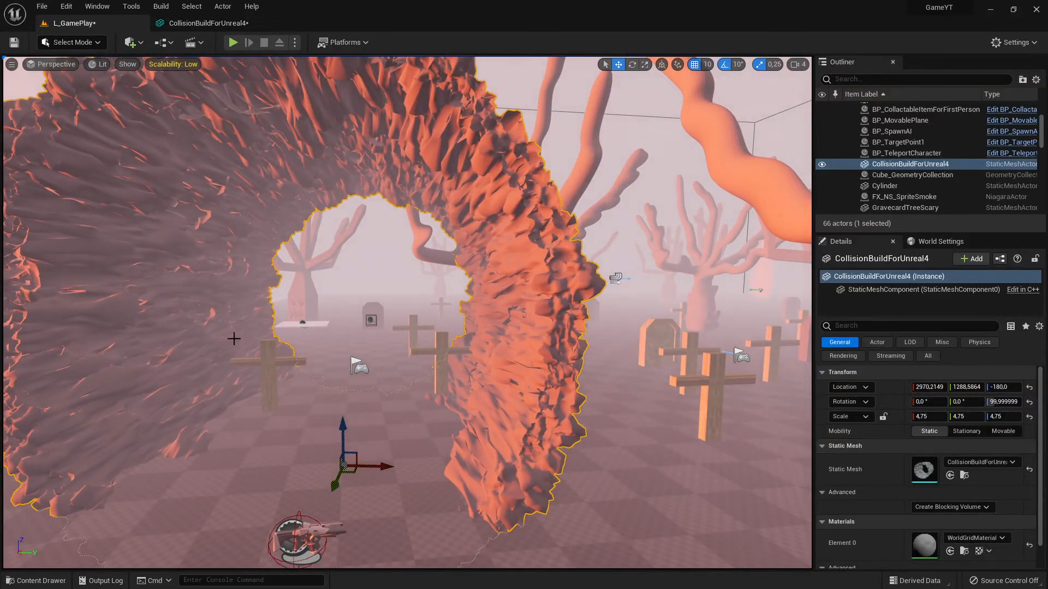
{"action": "left_click_drag", "start_coordinate": [229, 97], "coordinate": [186, 97], "text": "alt"}
{"action": "left_click", "coordinate": [207, 23]}
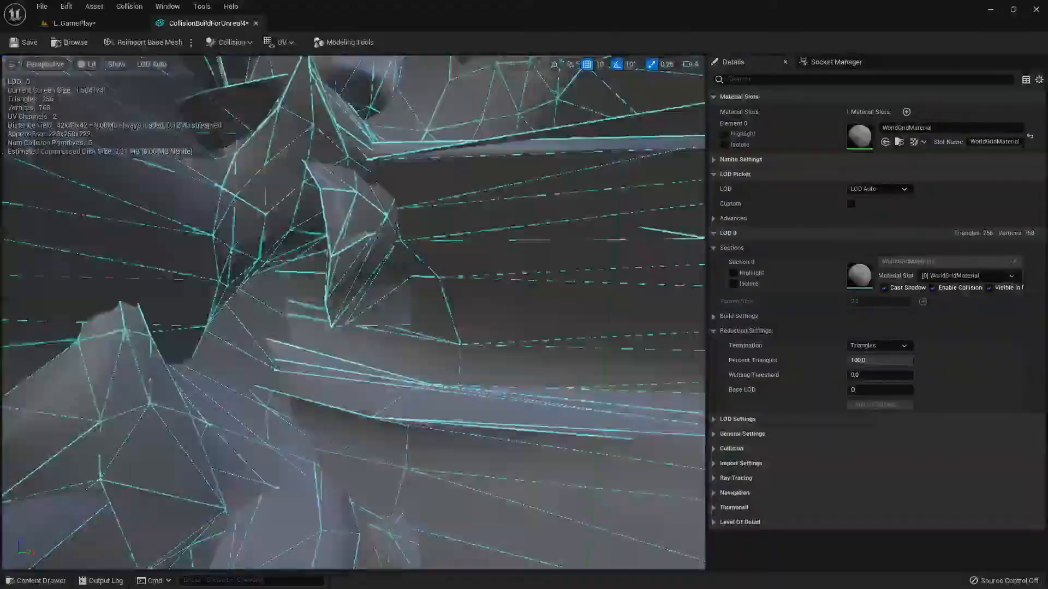
{"action": "right_click_drag", "start_coordinate": [354, 312], "coordinate": [464, 380]}
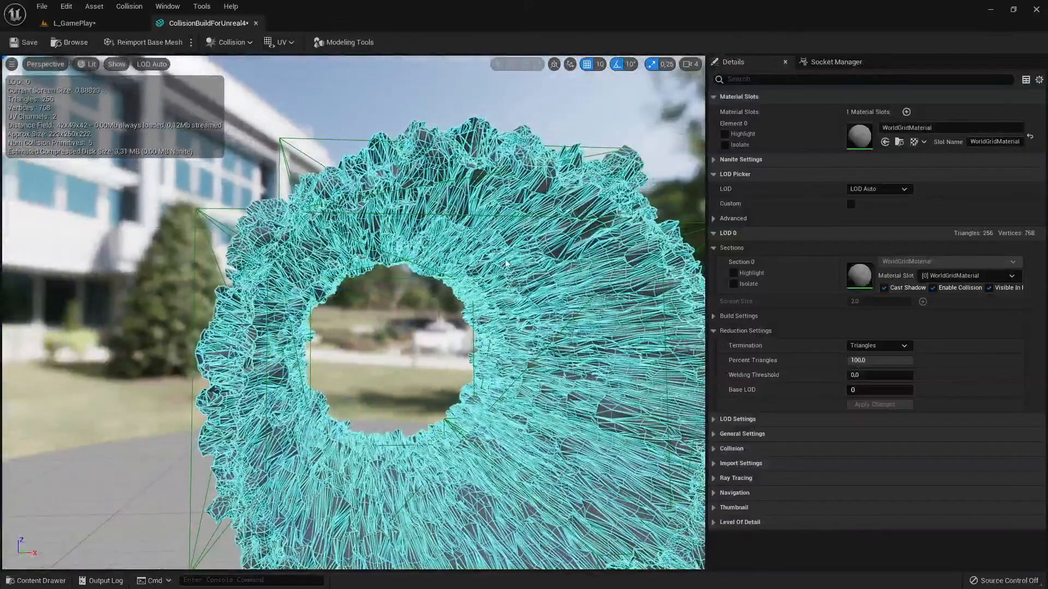
{"action": "right_click_drag", "start_coordinate": [505, 263], "coordinate": [481, 260]}
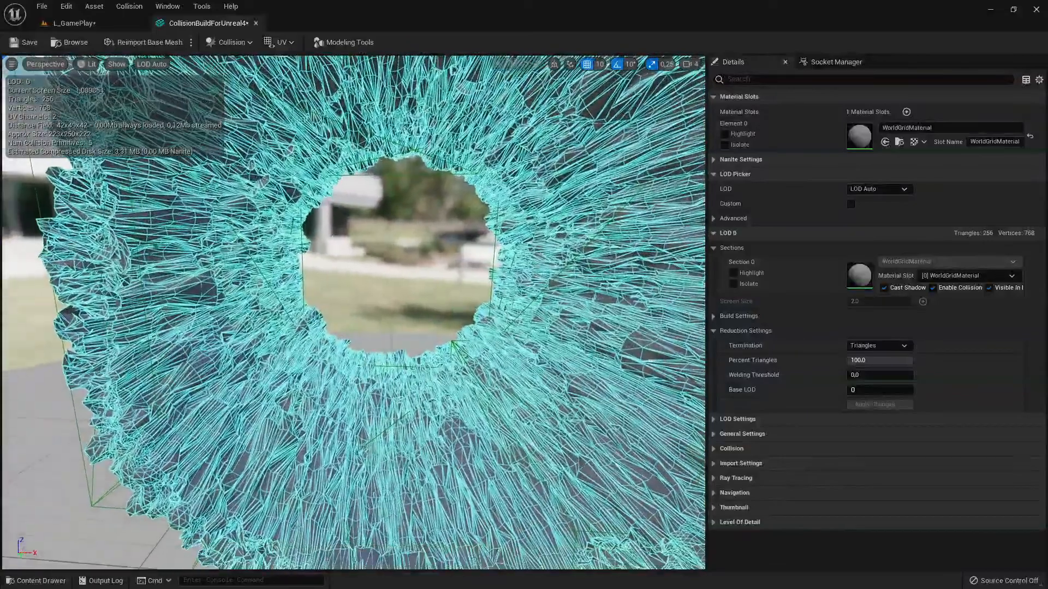
Step: Inspect the displaced pipe's complex collision wireframe against its simple collision boxes and save the CollisionBuildForUnreal4 static mesh
{"action": "scroll", "coordinate": [300, 250], "scroll_direction": "up", "scroll_amount": 5}
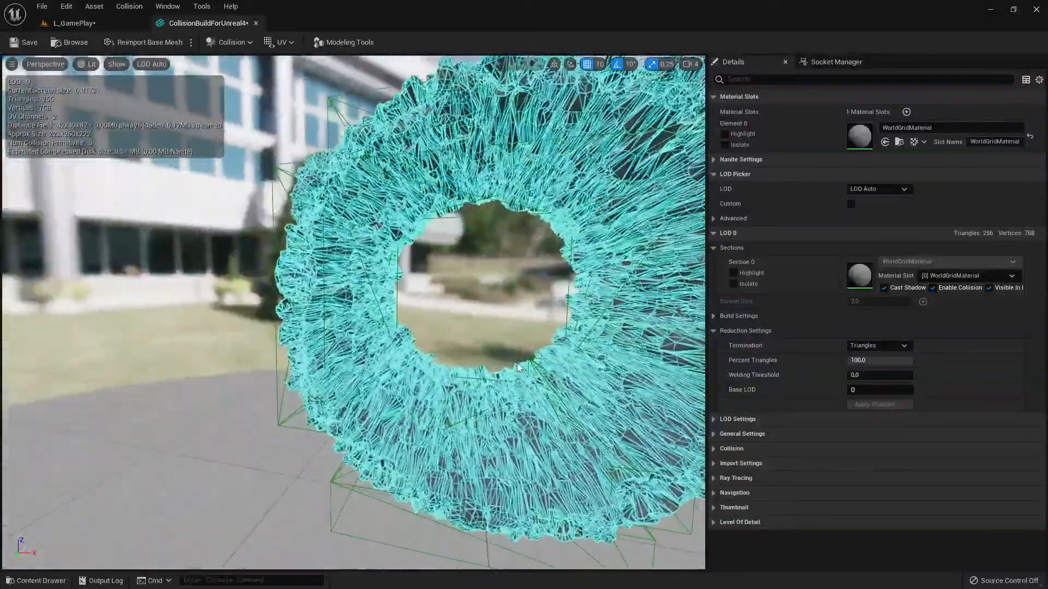
{"action": "left_click_drag", "start_coordinate": [344, 267], "coordinate": [404, 279]}
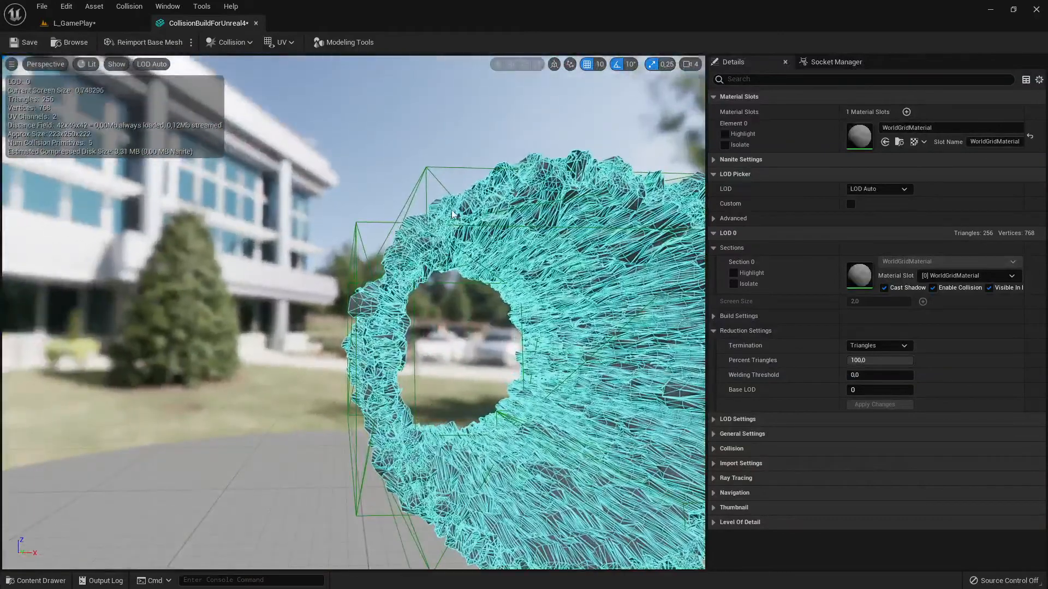
{"action": "left_click_drag", "start_coordinate": [377, 317], "coordinate": [450, 453]}
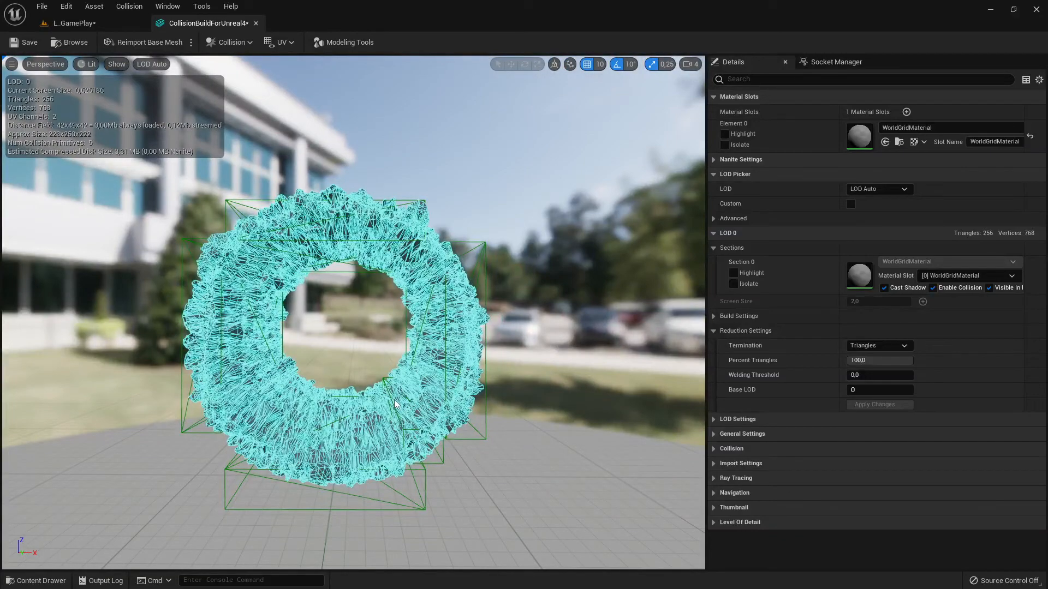
{"action": "left_click_drag", "start_coordinate": [396, 404], "coordinate": [208, 442]}
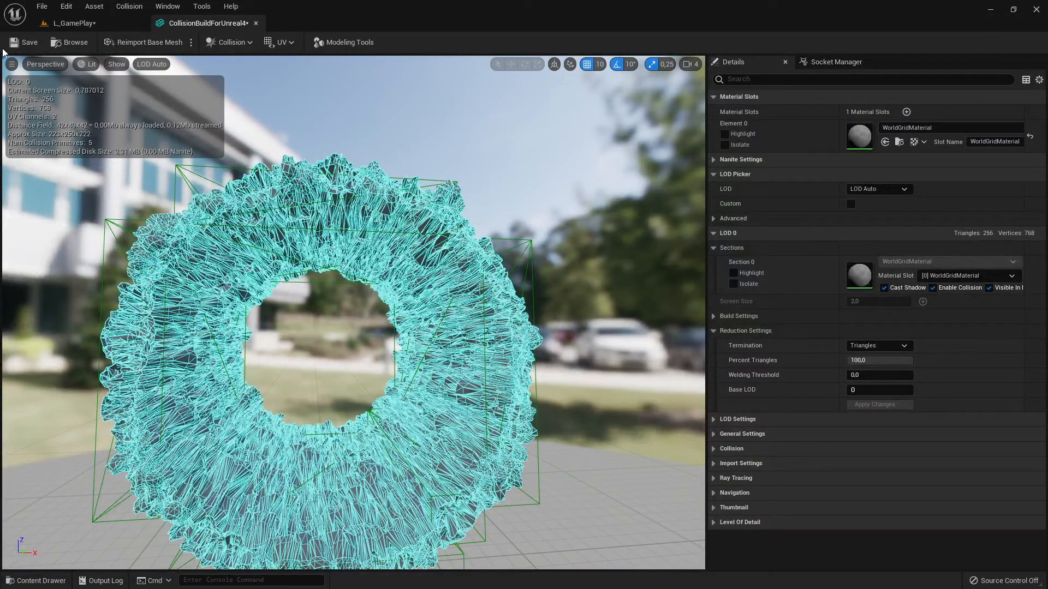
{"action": "left_click", "coordinate": [22, 42]}
Step: Examine the opening and outer surface of the pipe's collision wireframe from several angles in the static mesh editor
{"action": "left_click_drag", "start_coordinate": [165, 142], "coordinate": [139, 146]}
{"action": "scroll", "coordinate": [140, 146], "scroll_direction": "up", "scroll_amount": 5}
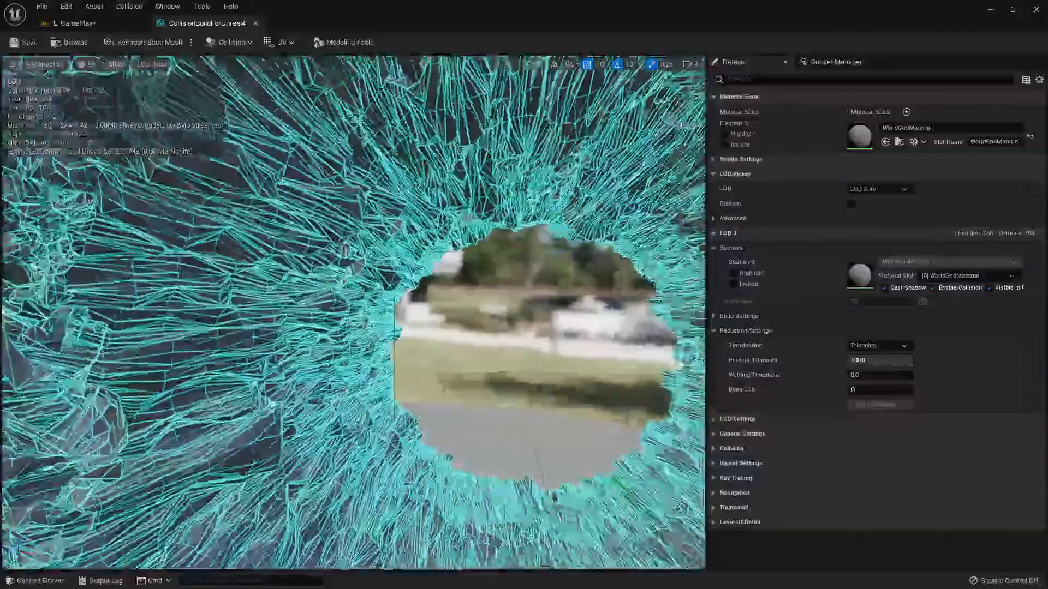
{"action": "scroll", "coordinate": [412, 341], "scroll_direction": "down", "scroll_amount": 5}
{"action": "key", "text": "alt+Tab"}
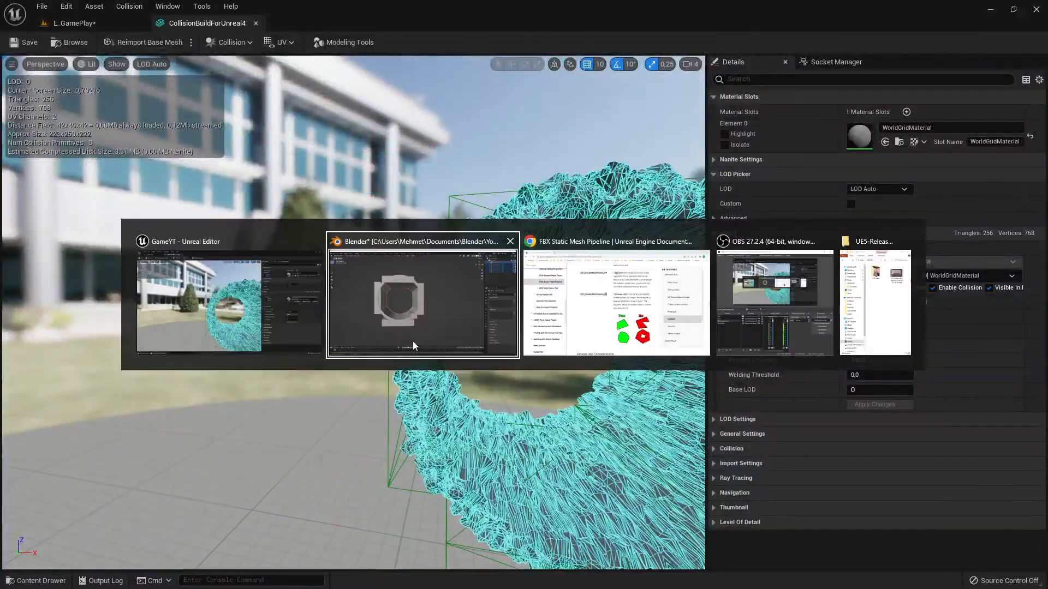
{"action": "key", "text": "alt+Tab"}
{"action": "key", "text": "alt+Tab"}
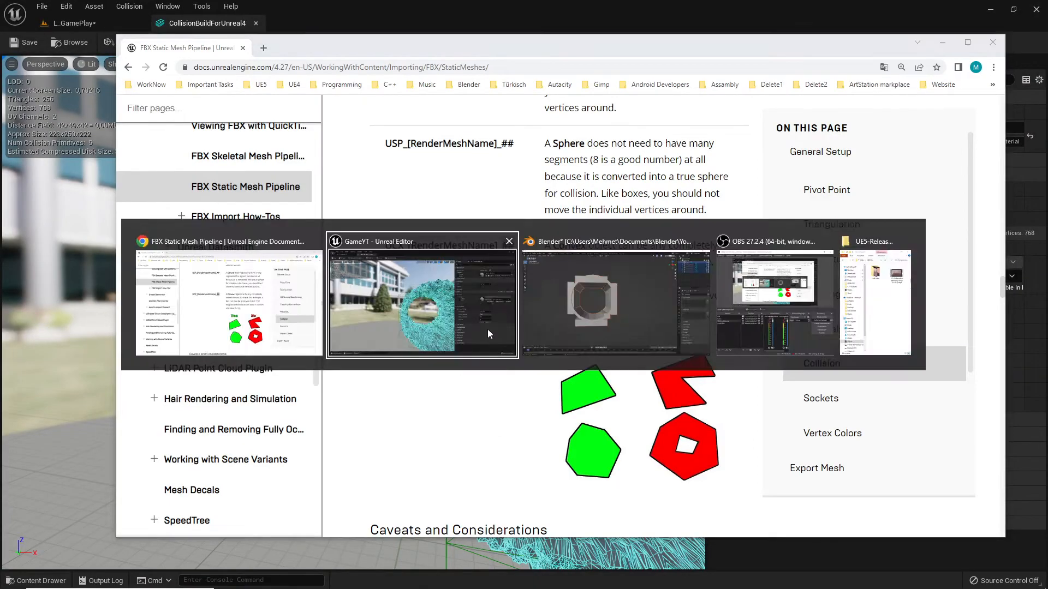
{"action": "left_click_drag", "start_coordinate": [473, 355], "coordinate": [480, 349]}
{"action": "scroll", "coordinate": [480, 350], "scroll_direction": "up", "scroll_amount": 5}
{"action": "scroll", "coordinate": [354, 314], "scroll_direction": "down", "scroll_amount": 5}
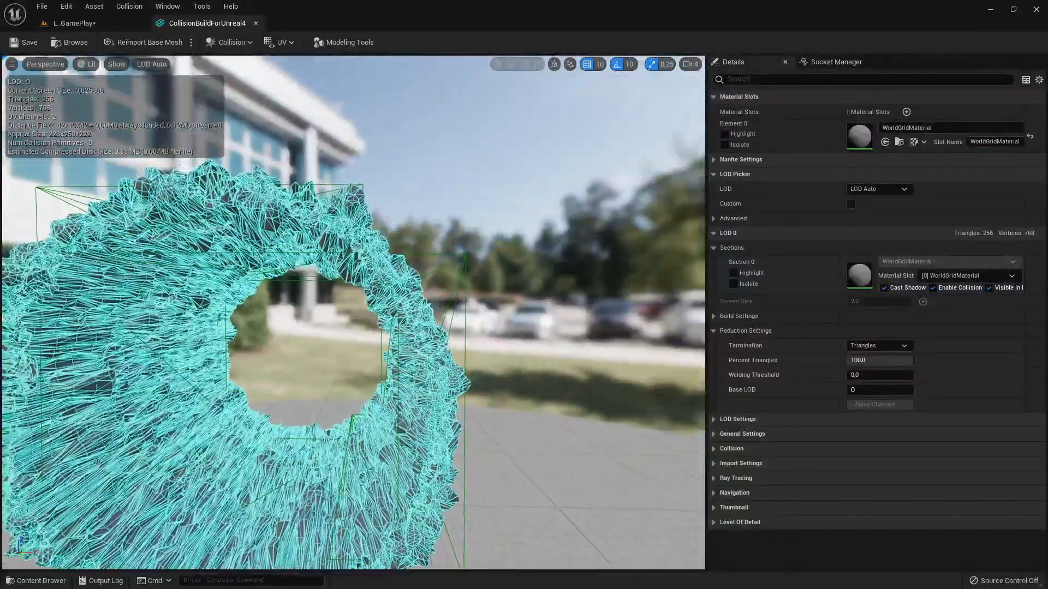
{"action": "left_click_drag", "start_coordinate": [354, 314], "coordinate": [330, 324]}
{"action": "scroll", "coordinate": [507, 319], "scroll_direction": "up", "scroll_amount": 5}
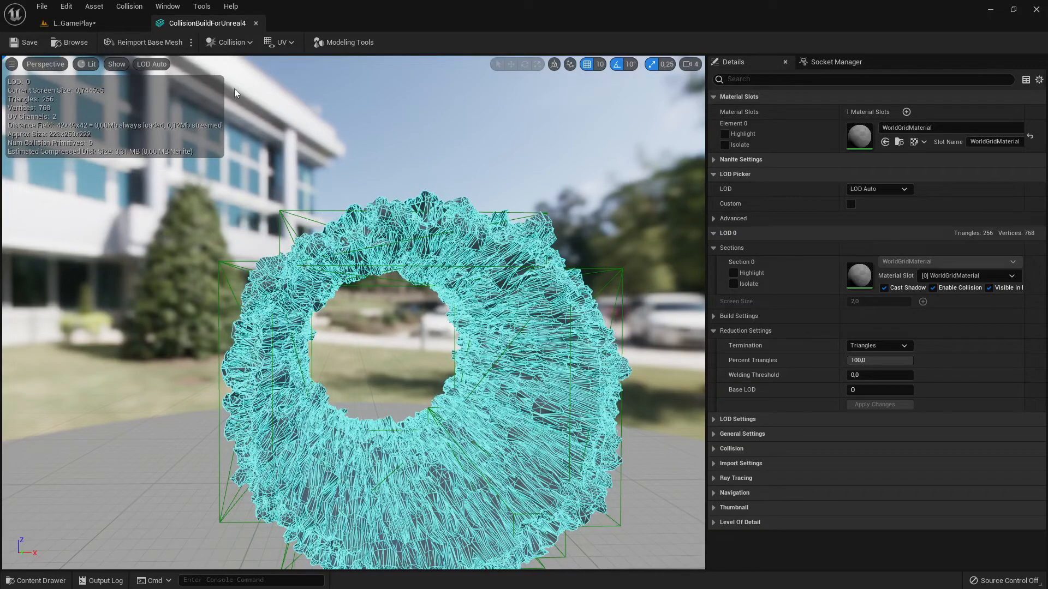
Step: View the displaced pipe in L_GamePlay and switch to Blender to look at the original pipe with its UCX_Circle collision boxes
{"action": "left_click", "coordinate": [73, 23]}
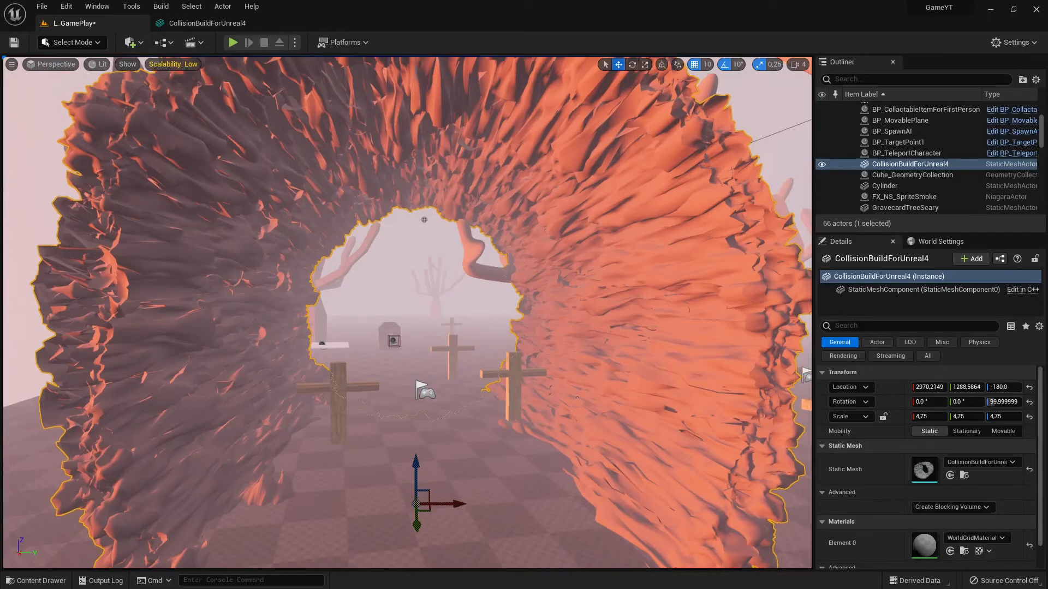
{"action": "mouse_move", "coordinate": [373, 332]}
{"action": "right_mouse_down"}
{"action": "mouse_move", "coordinate": [382, 327]}
{"action": "mouse_move", "coordinate": [373, 331]}
{"action": "right_mouse_up"}
{"action": "key", "text": "alt+Tab"}
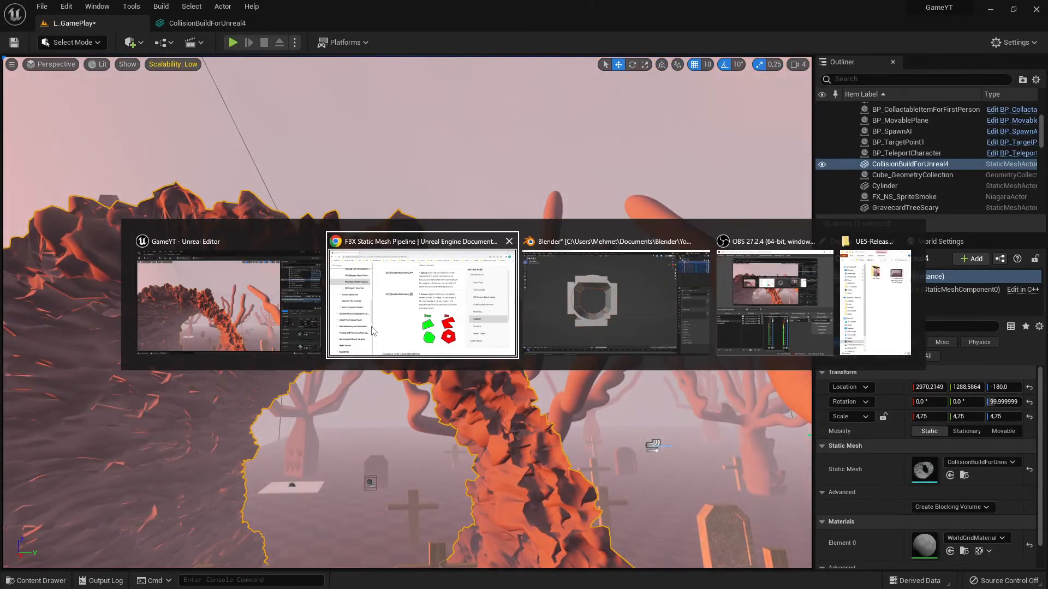
{"action": "key", "text": "alt+Tab"}
{"action": "key", "text": "alt+Tab"}
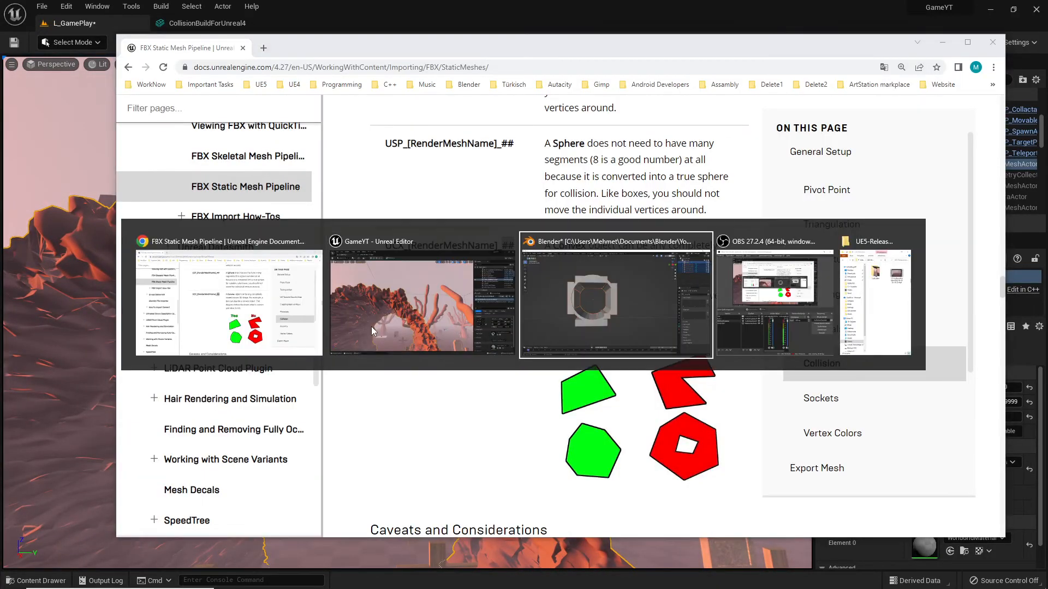
{"action": "scroll", "coordinate": [371, 327], "scroll_direction": "down", "scroll_amount": 5}
{"action": "scroll", "coordinate": [379, 323], "scroll_direction": "up", "scroll_amount": 5}
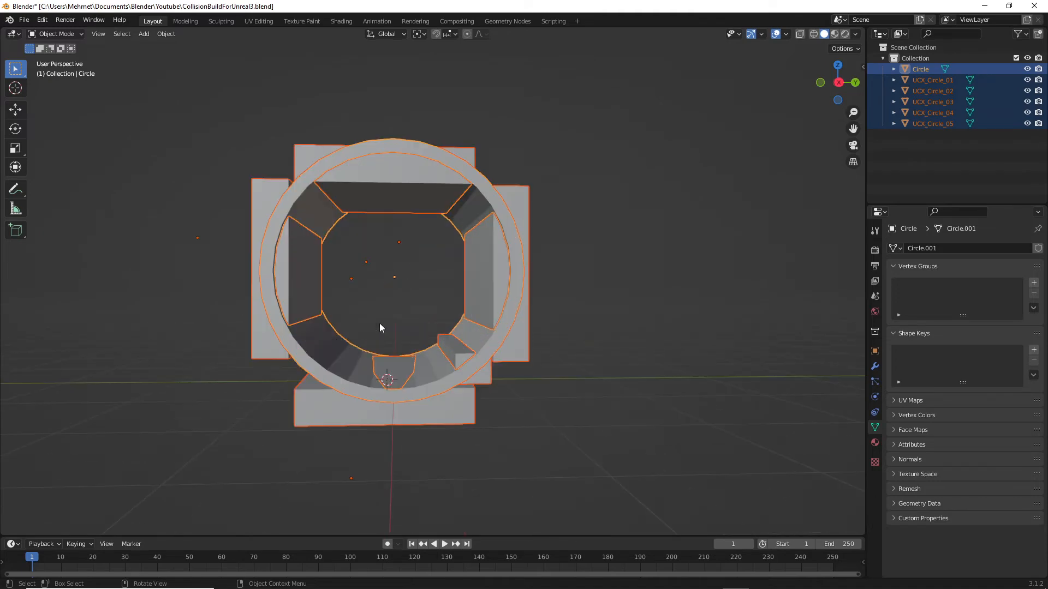
{"action": "right_click", "coordinate": [380, 327]}
{"action": "left_click", "coordinate": [379, 321]}
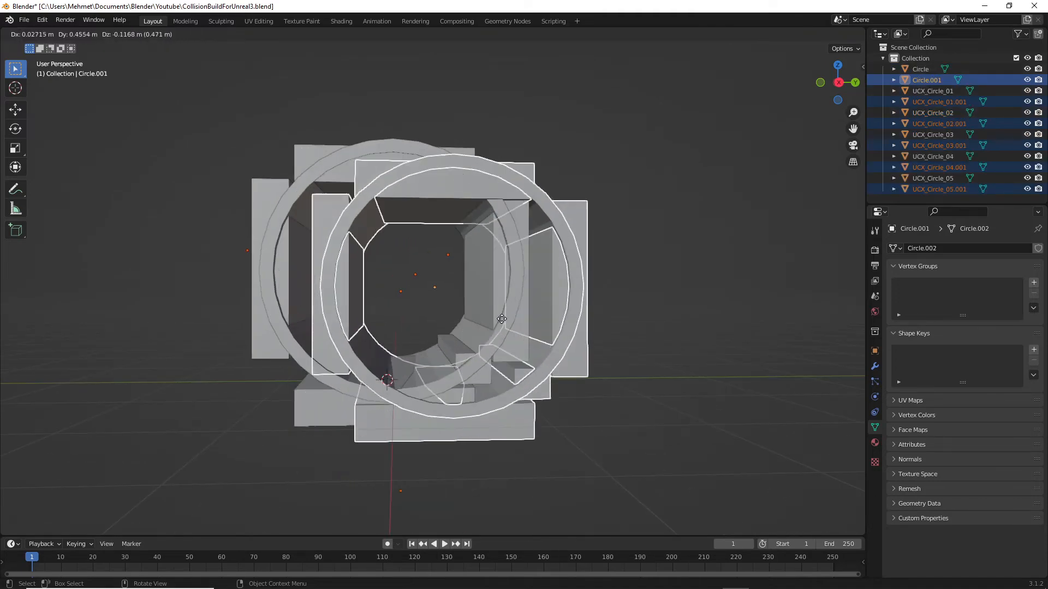
{"action": "right_click", "coordinate": [449, 304]}
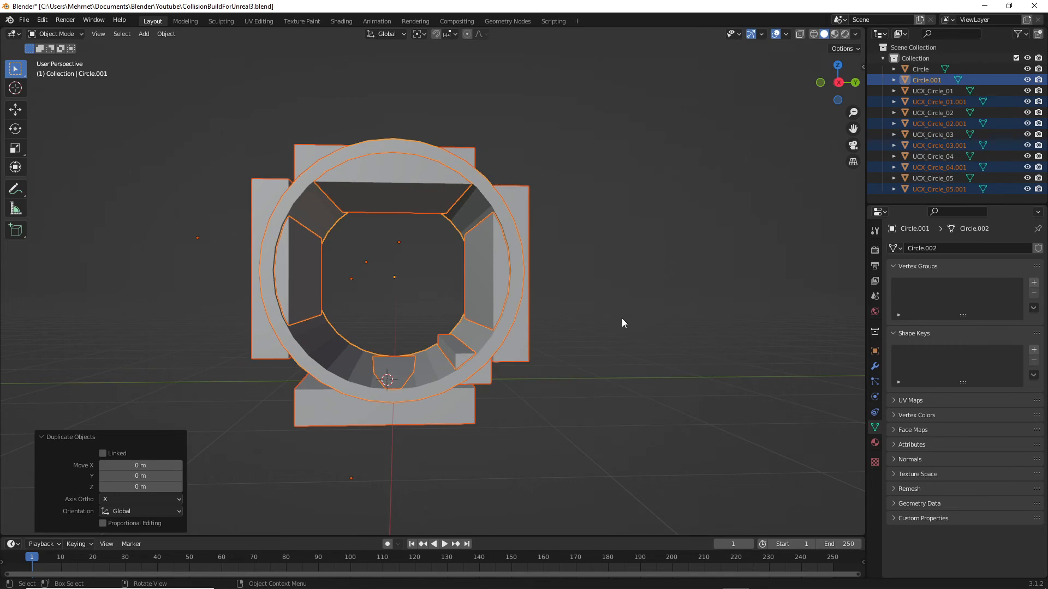
{"action": "key", "text": "ctrl+z"}
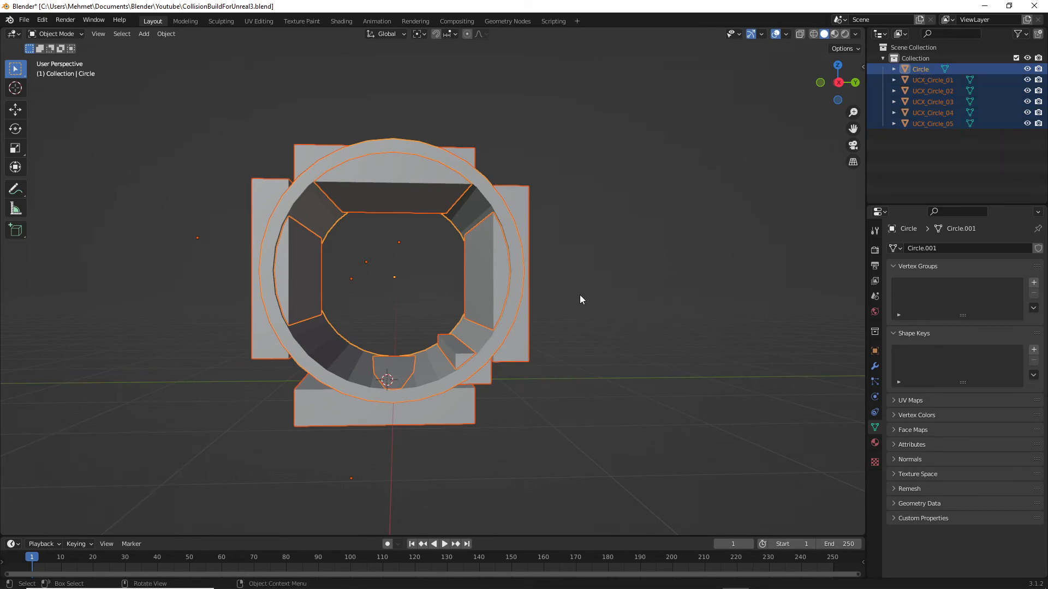
Step: Compare the undisplaced pipe and collision boxes in Blender with the displaced pipe in Unreal Engine's L_GamePlay level
{"action": "scroll", "coordinate": [576, 298], "scroll_direction": "up", "scroll_amount": 6}
{"action": "scroll", "coordinate": [571, 303], "scroll_direction": "down", "scroll_amount": 6}
{"action": "key", "text": "alt+Tab"}
{"action": "key", "text": "alt+Tab"}
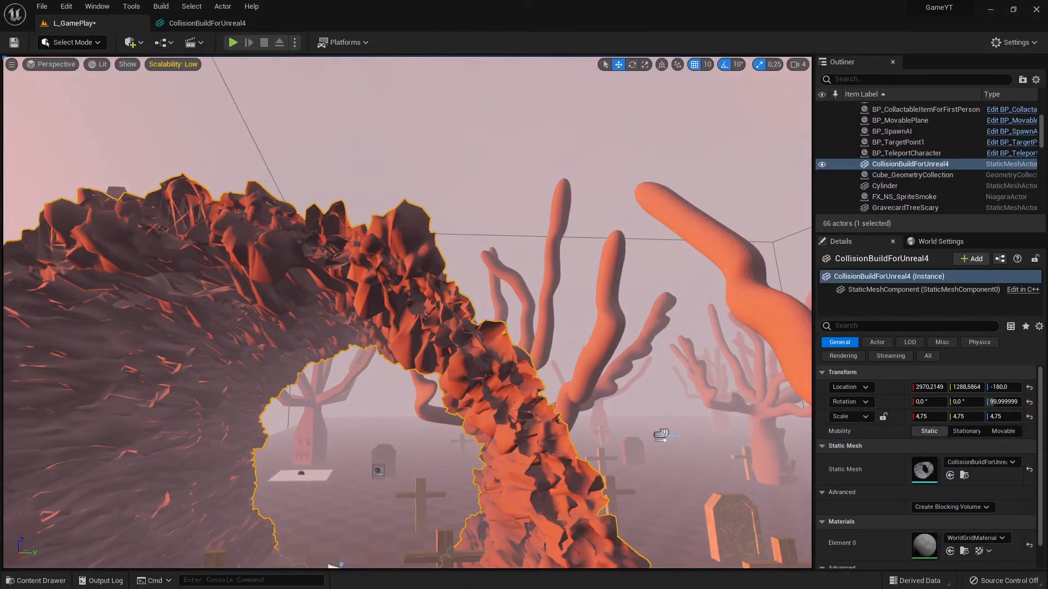
{"action": "mouse_move", "coordinate": [423, 250]}
{"action": "right_mouse_down"}
{"action": "mouse_move", "coordinate": [415, 257]}
{"action": "mouse_move", "coordinate": [423, 250]}
{"action": "right_mouse_up"}
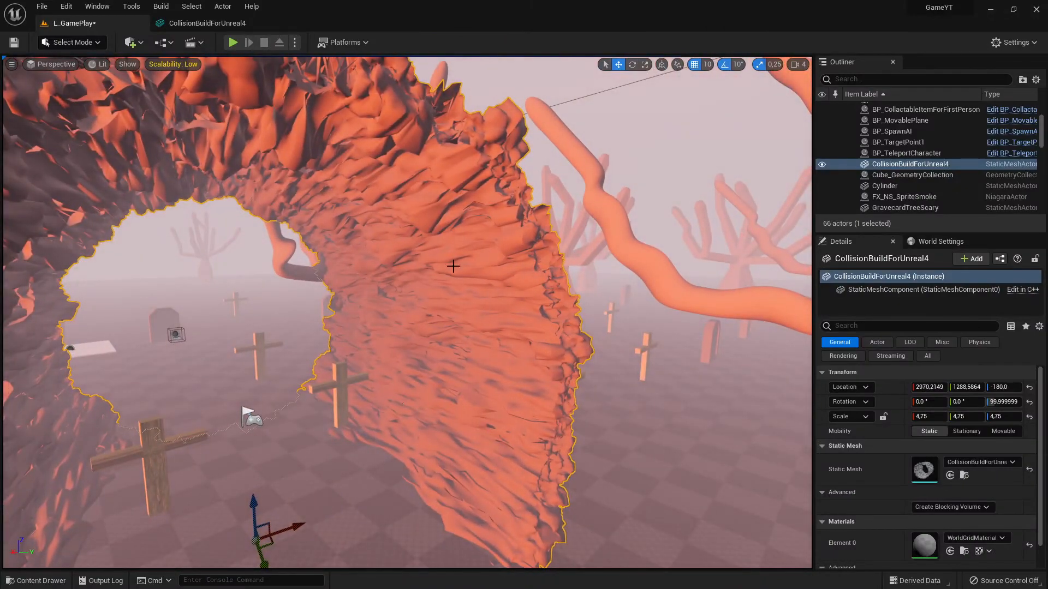
{"action": "mouse_move", "coordinate": [391, 294]}
{"action": "right_mouse_down"}
{"action": "mouse_move", "coordinate": [415, 289]}
{"action": "mouse_move", "coordinate": [404, 294]}
{"action": "right_mouse_up"}
{"action": "key", "text": "alt+Tab"}
{"action": "right_click", "coordinate": [404, 295]}
{"action": "mouse_move", "coordinate": [382, 465]}
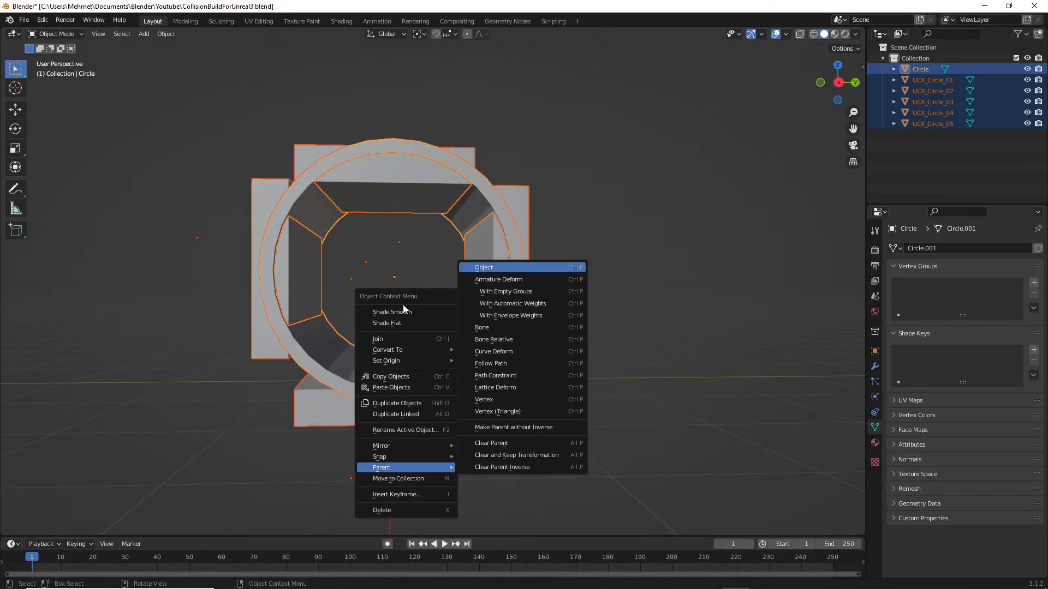
{"action": "left_click", "coordinate": [491, 291]}
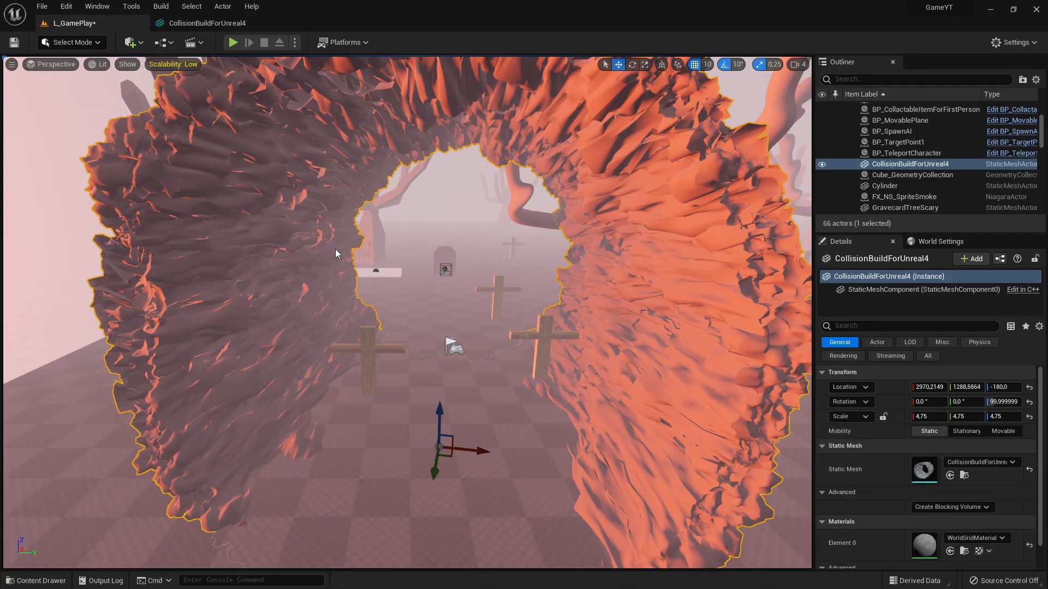
Step: Open the GraveyardStone static mesh from the Blender content folder in the static mesh editor
{"action": "left_click", "coordinate": [179, 24]}
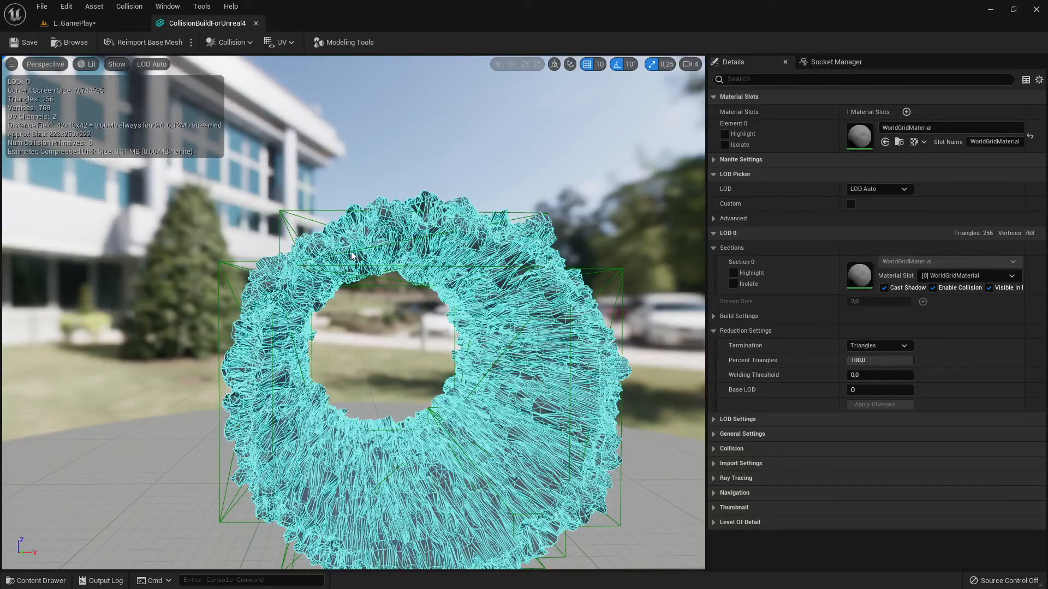
{"action": "left_click", "coordinate": [70, 26]}
{"action": "left_click", "coordinate": [37, 581]}
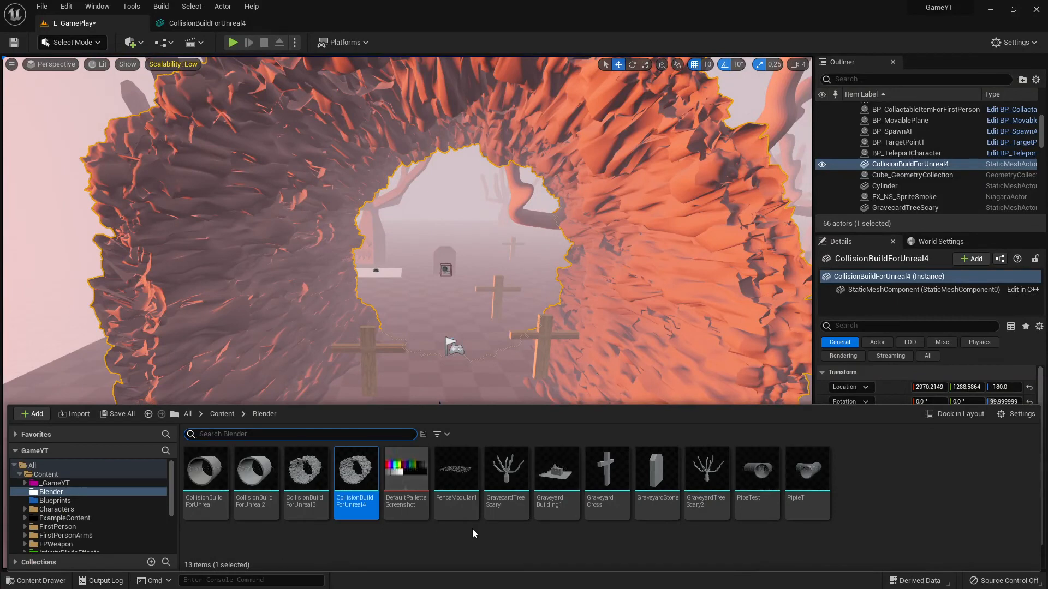
{"action": "left_click", "coordinate": [647, 476]}
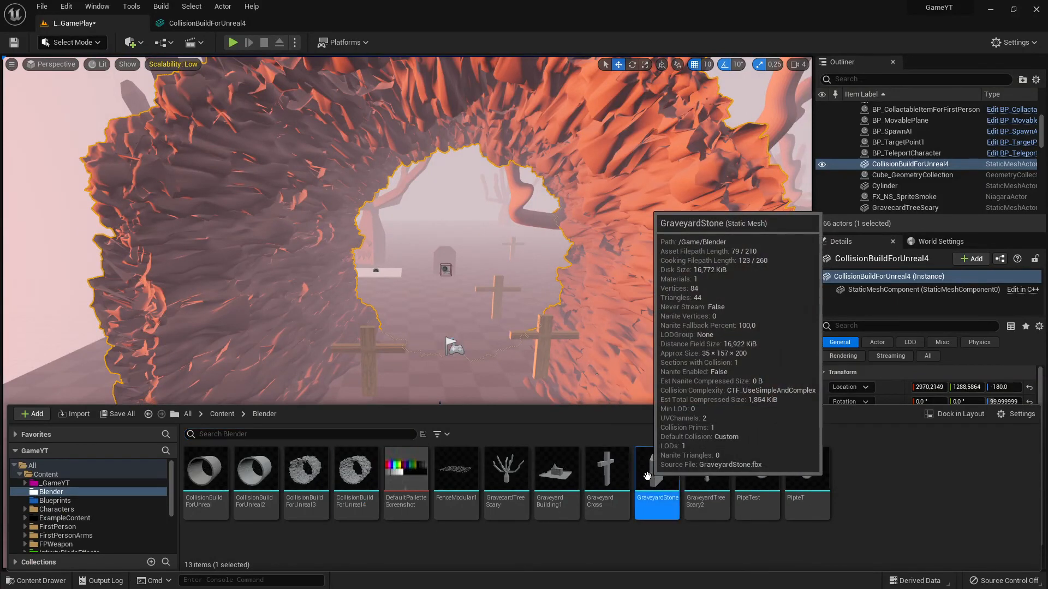
{"action": "double_click", "coordinate": [646, 477]}
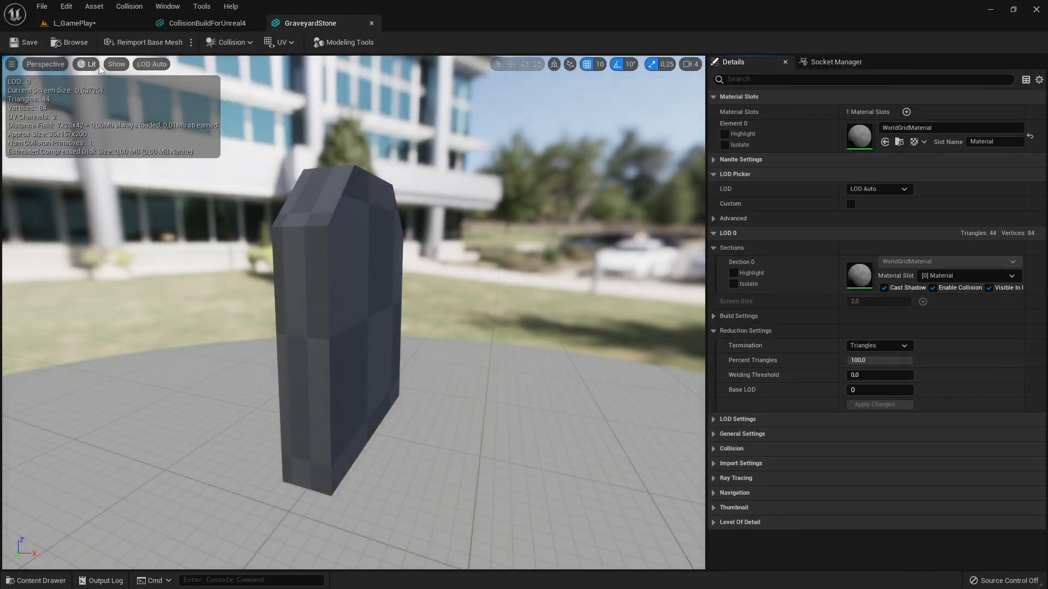
Step: Show the complex collision wireframe on the GraveyardStone mesh and inspect it from the front, side and back
{"action": "left_click", "coordinate": [116, 64]}
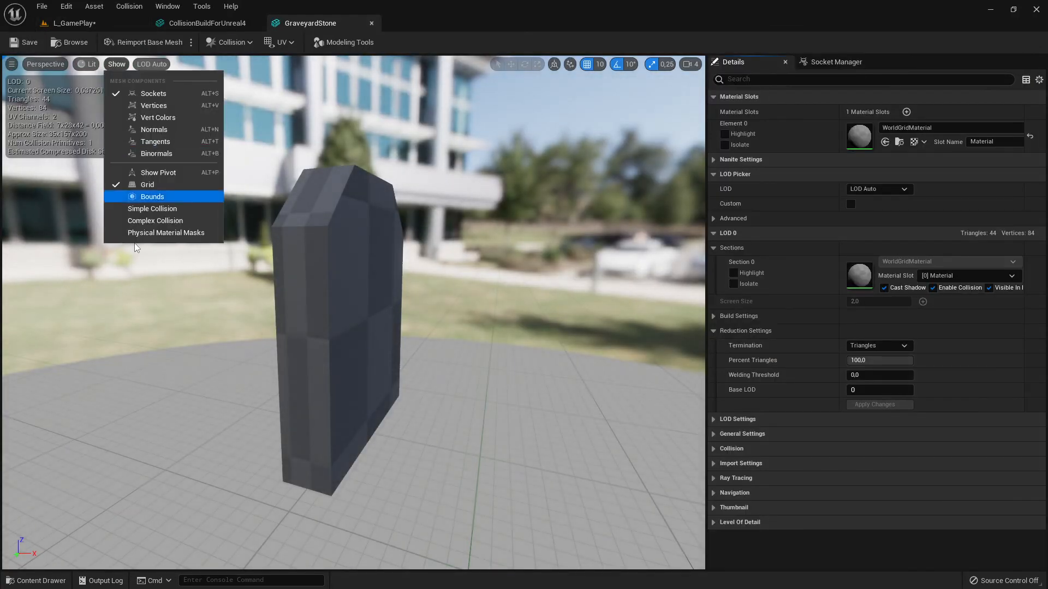
{"action": "left_click", "coordinate": [155, 209]}
{"action": "right_click_drag", "start_coordinate": [195, 229], "coordinate": [150, 240]}
{"action": "right_click_drag", "start_coordinate": [265, 326], "coordinate": [293, 316]}
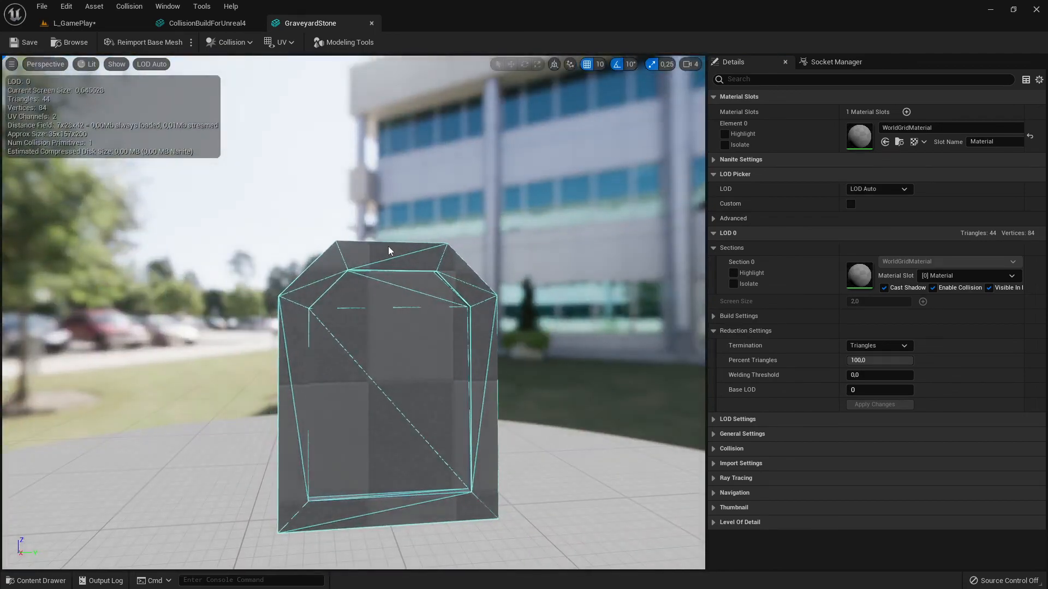
{"action": "right_click_drag", "start_coordinate": [389, 250], "coordinate": [273, 378]}
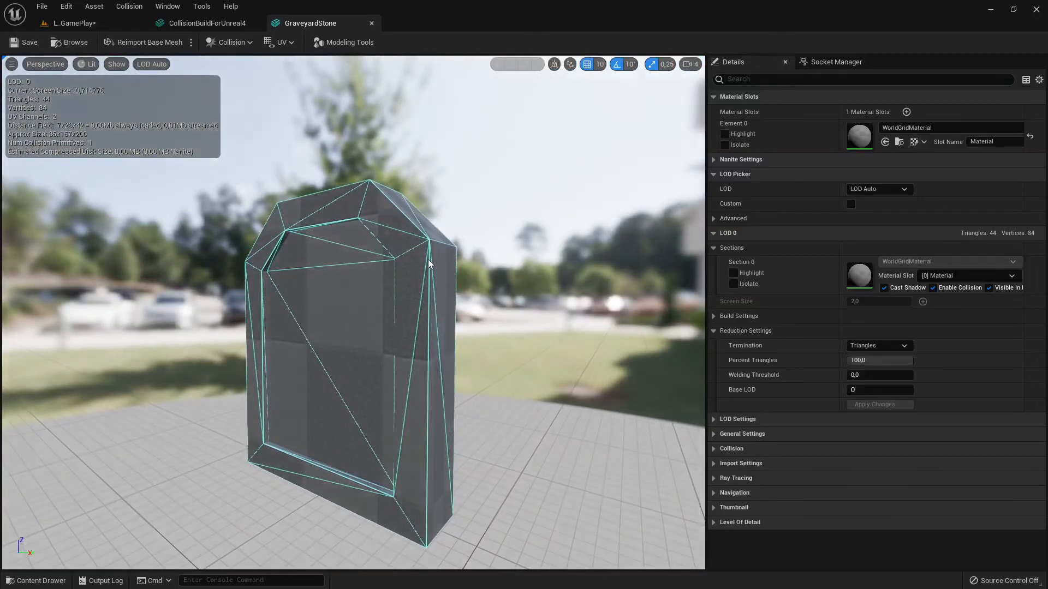
{"action": "right_click_drag", "start_coordinate": [433, 254], "coordinate": [390, 189]}
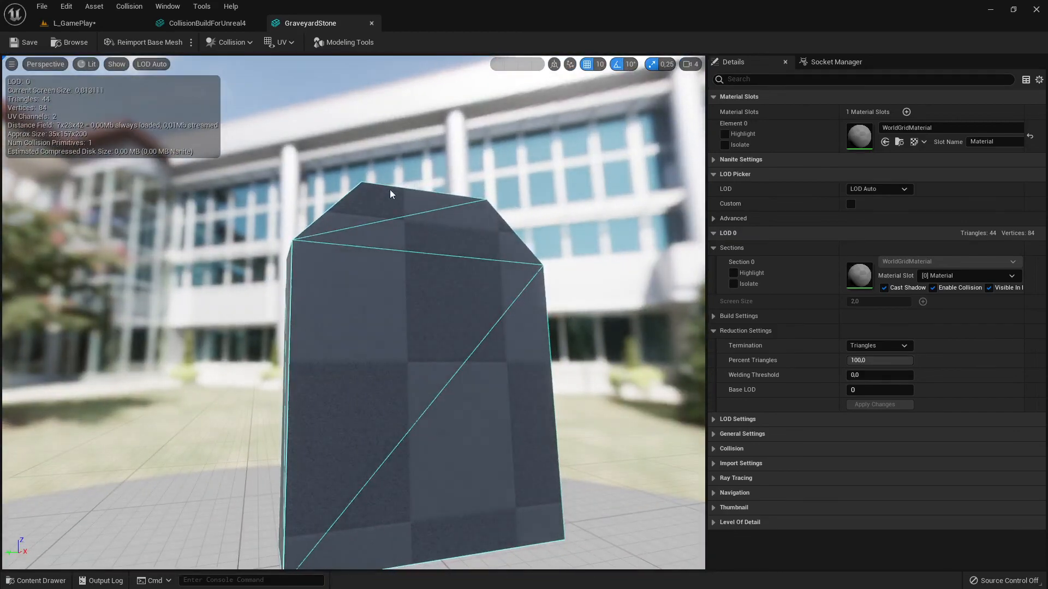
Step: Compare the collision display of CollisionBuildForUnreal4 with GraveyardStone and examine the displaced pipe in L_GamePlay from several angles
{"action": "left_click", "coordinate": [159, 23]}
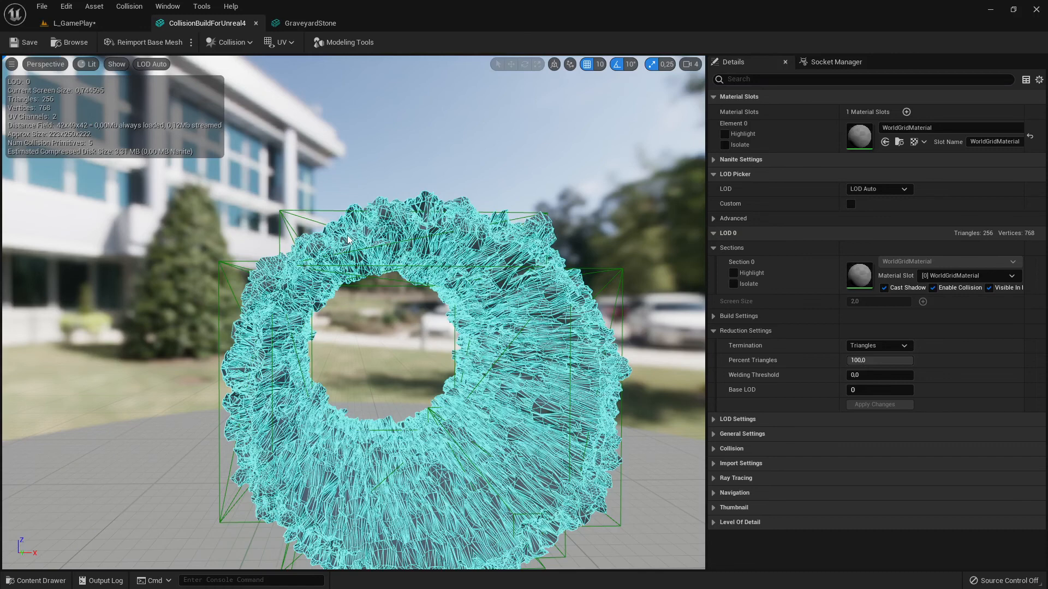
{"action": "left_click", "coordinate": [287, 27]}
{"action": "left_click", "coordinate": [202, 26]}
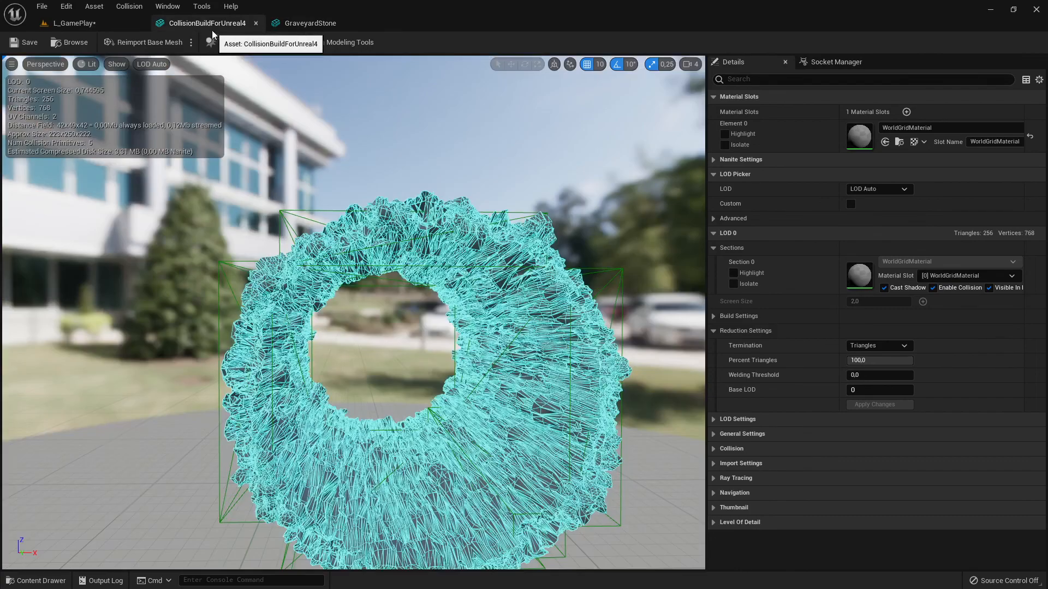
{"action": "left_click", "coordinate": [83, 27]}
{"action": "scroll", "coordinate": [340, 199], "scroll_direction": "down", "scroll_amount": 6}
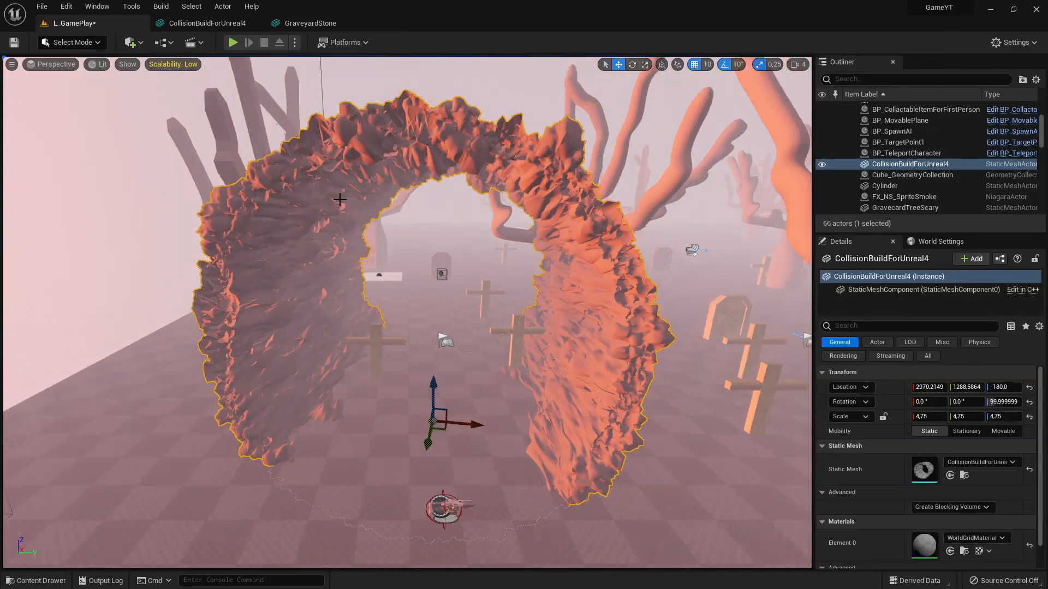
{"action": "key", "text": "d"}
{"action": "mouse_move", "coordinate": [340, 200]}
{"action": "right_mouse_down"}
{"action": "mouse_move", "coordinate": [415, 203]}
{"action": "mouse_move", "coordinate": [332, 201]}
{"action": "right_mouse_up"}
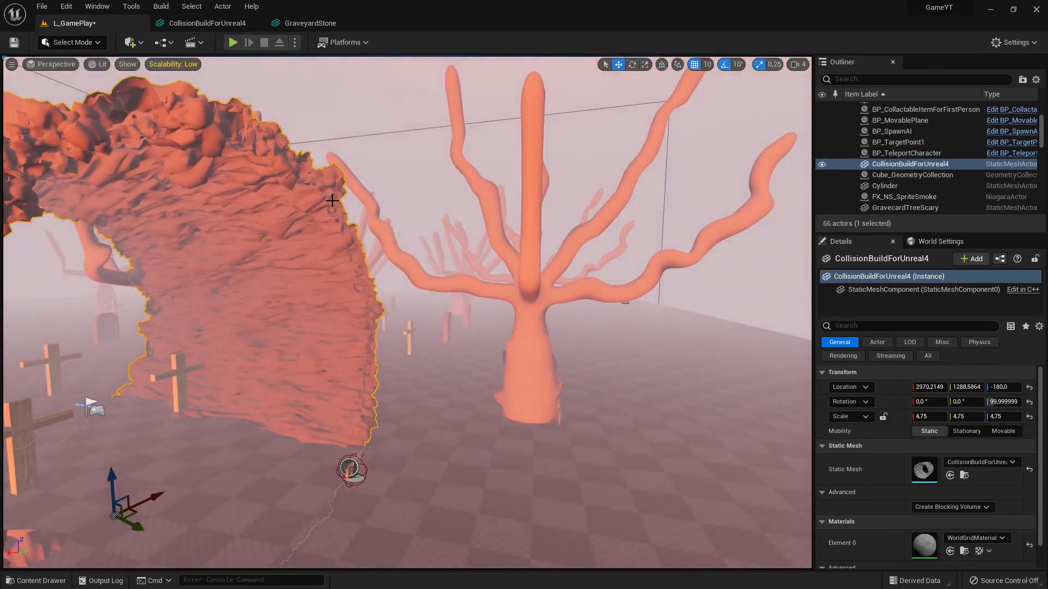
{"action": "key", "text": "f"}
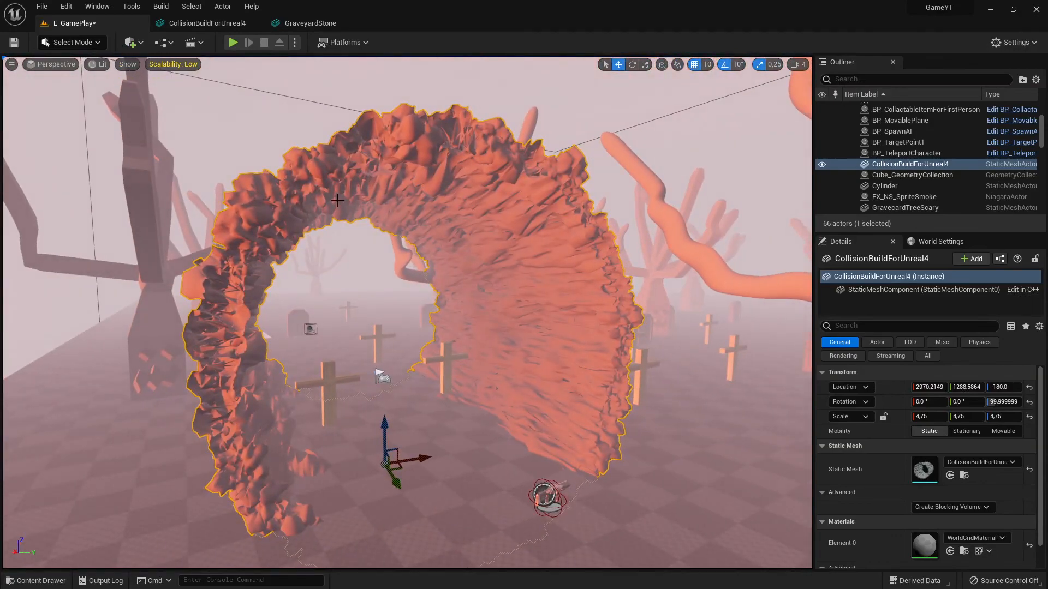